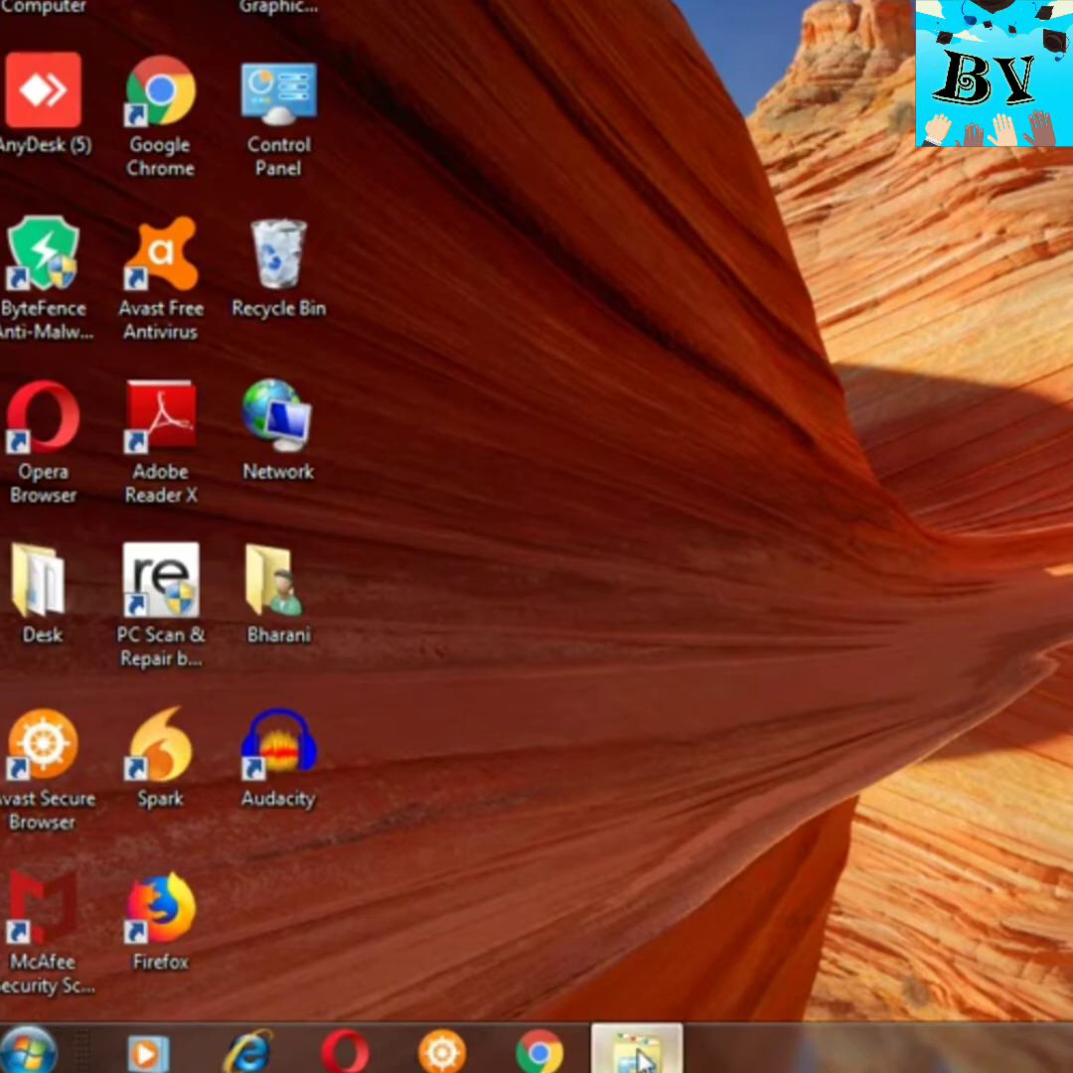
Open the Sample Pictures folder of the Pictures library in Windows Explorer and reposition the window to show its files
click(639, 1058)
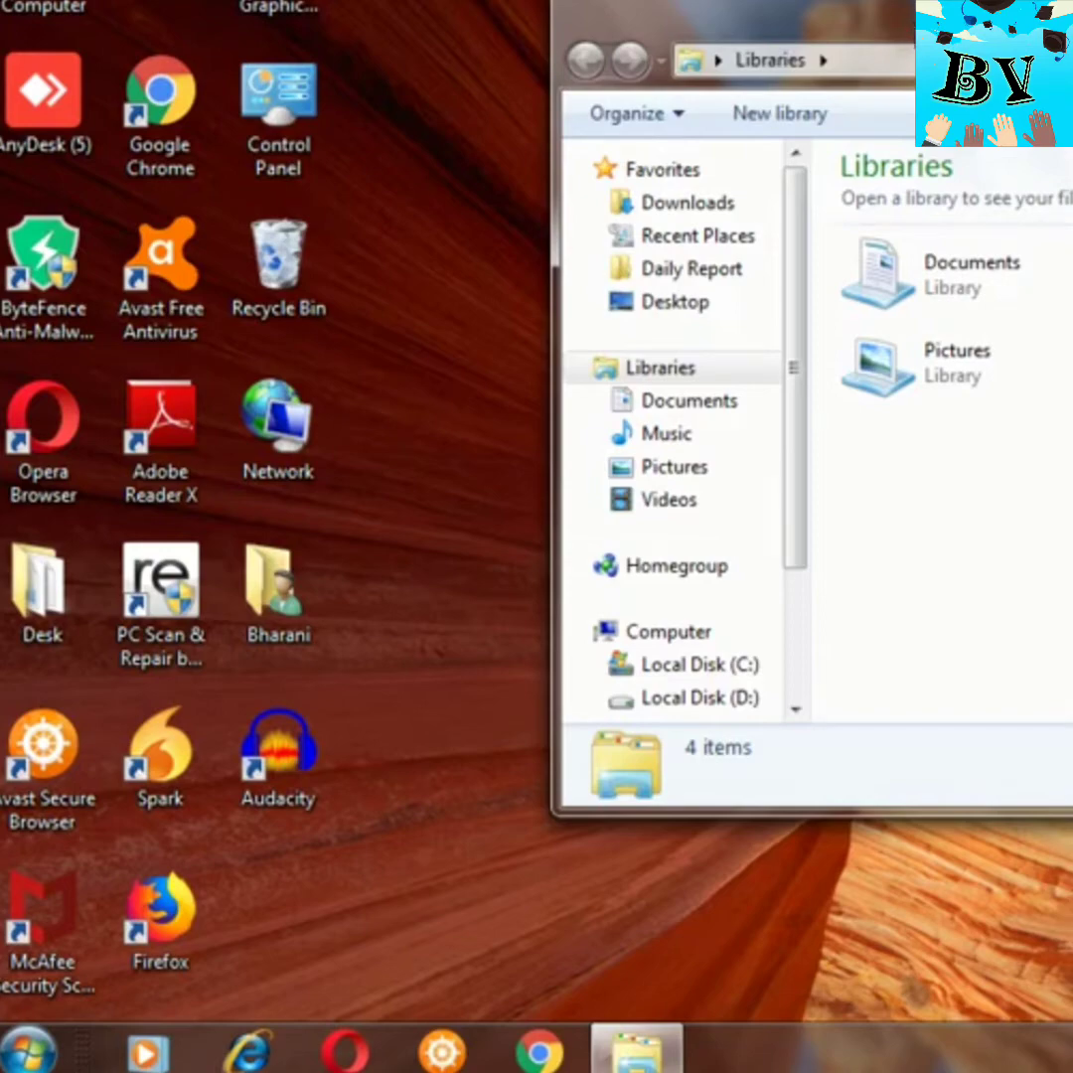
drag(920, 30, 434, 37)
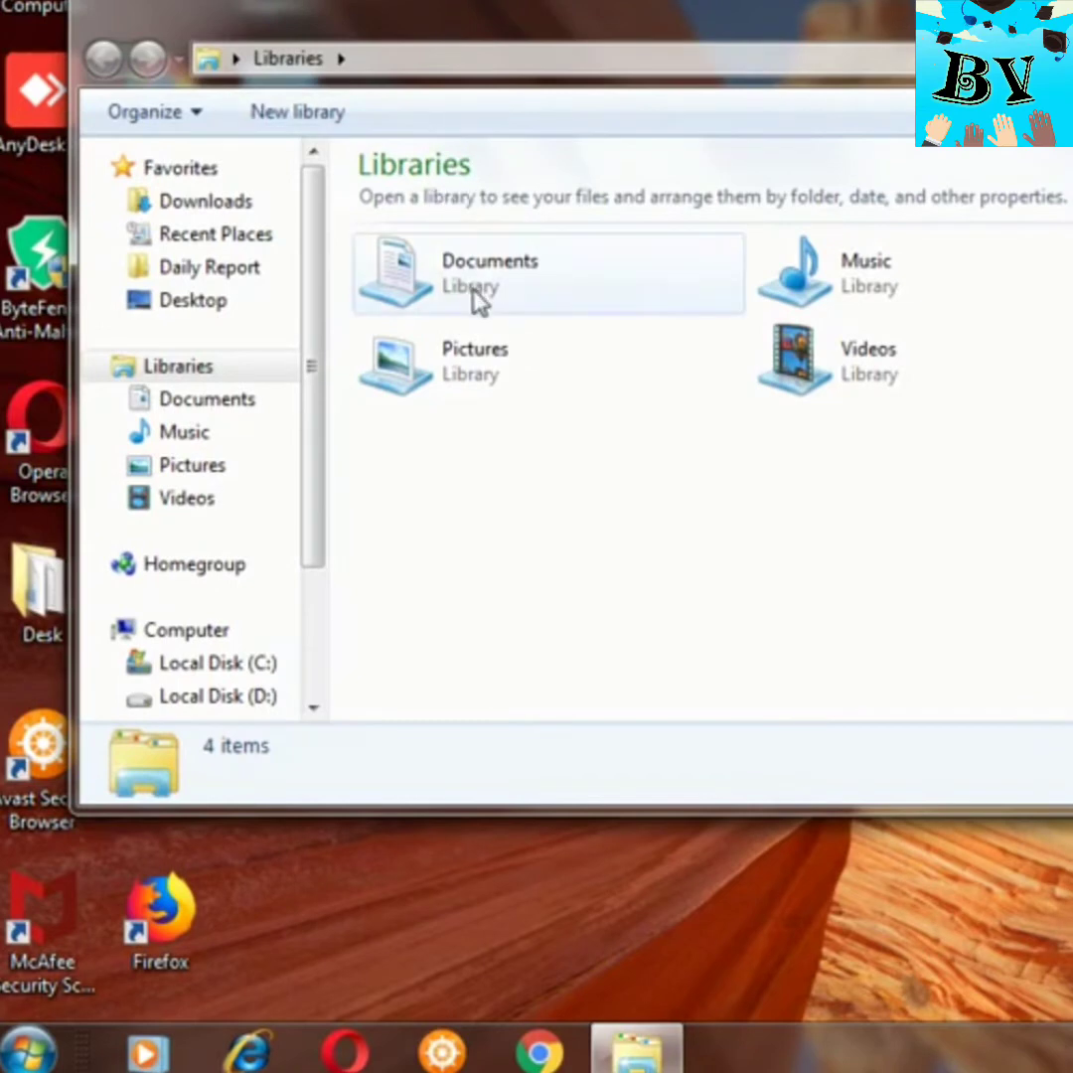
double_click(476, 382)
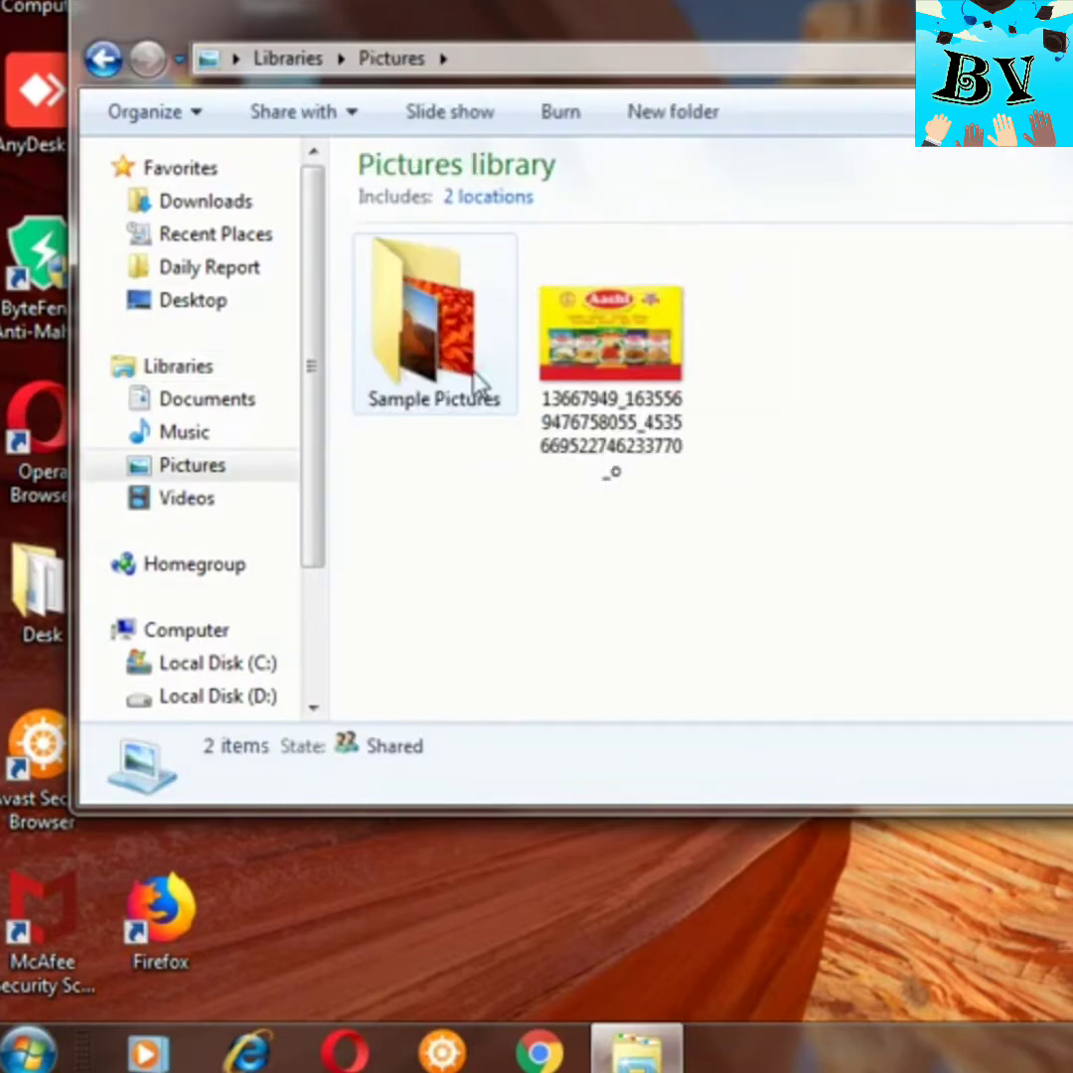
double_click(477, 382)
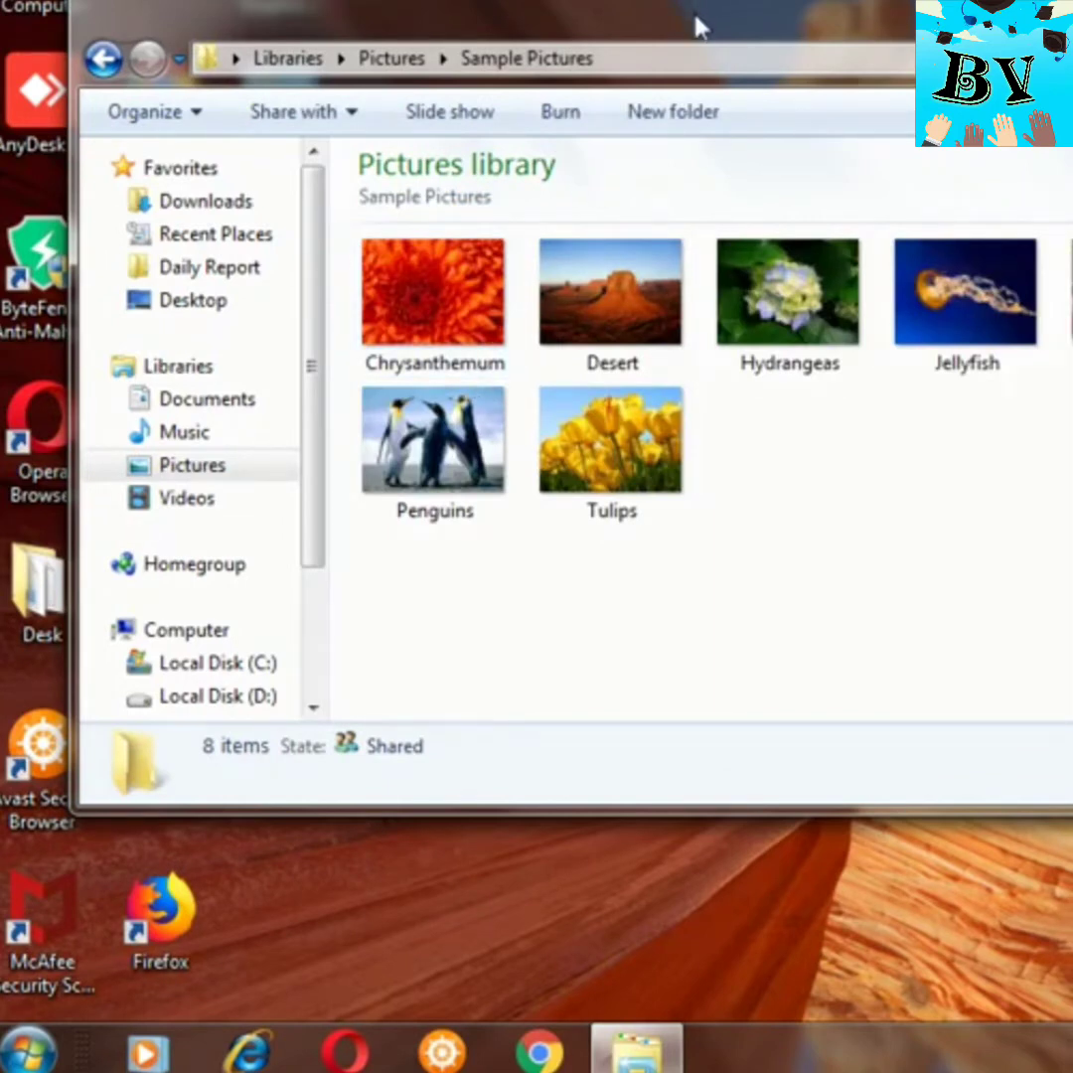
drag(692, 22, 632, 57)
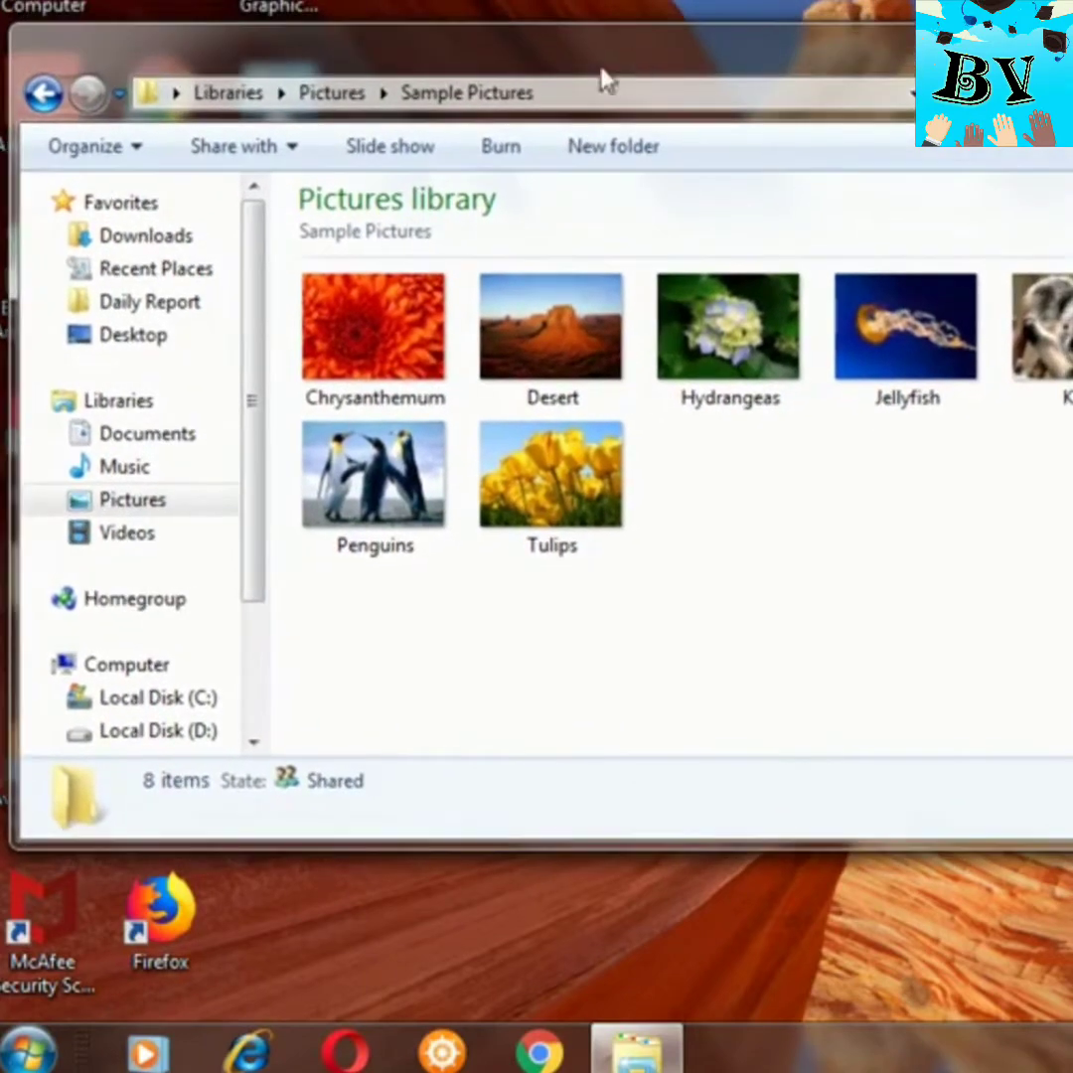
Examine the file type and extension of the Chrysanthemum picture in its properties, highlight the extension, and close the properties
click(400, 371)
double_click(398, 368)
right_click(395, 360)
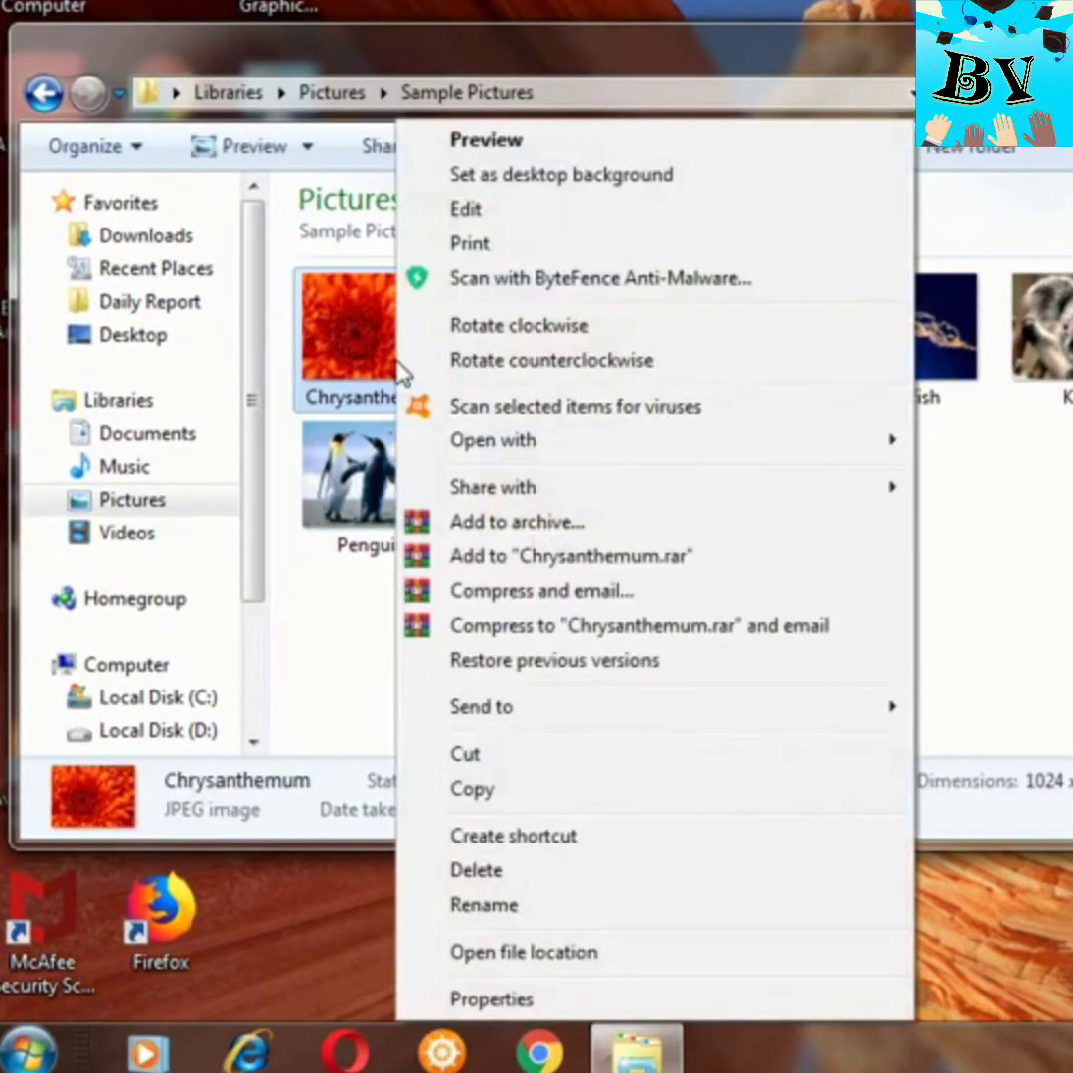
click(568, 1006)
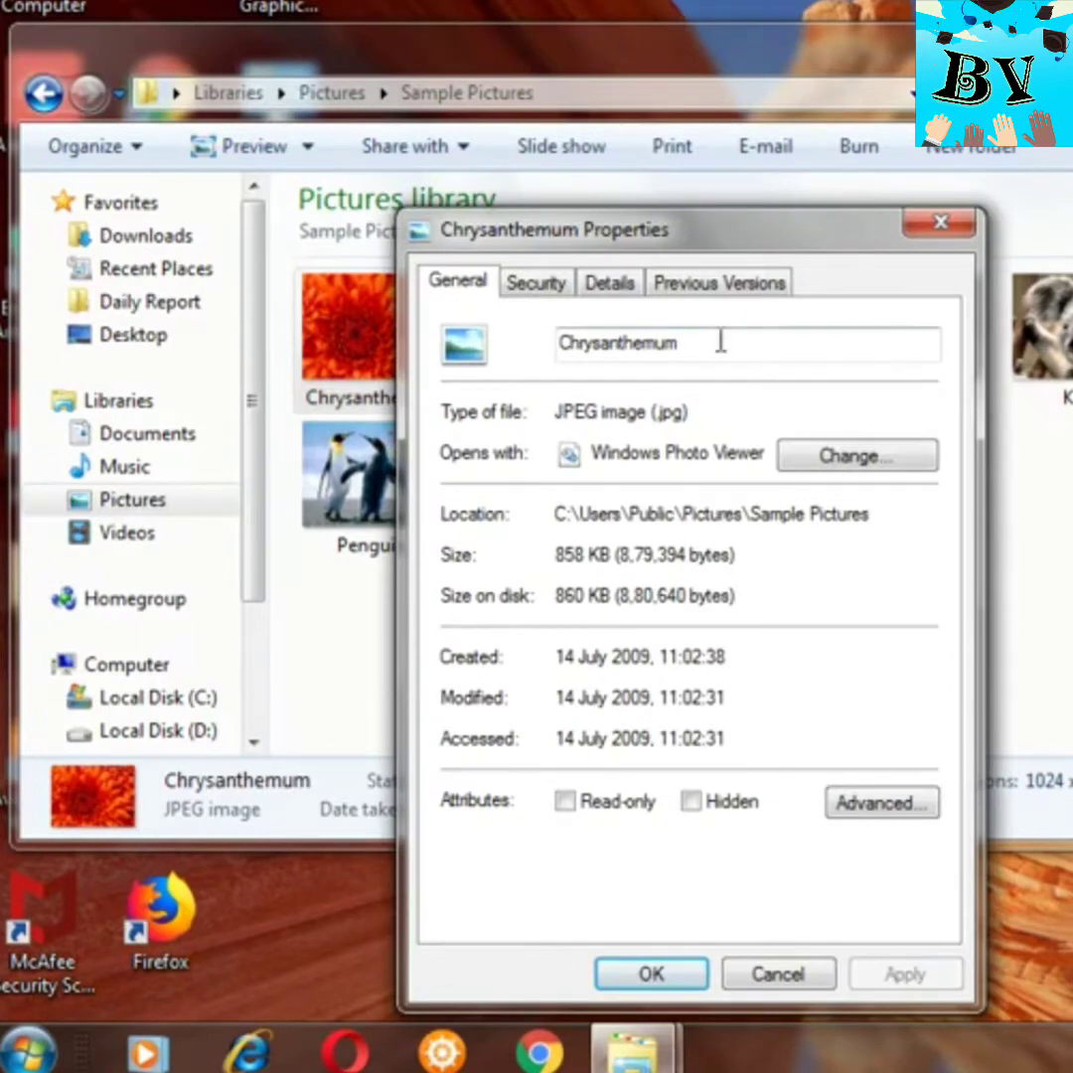
click(728, 341)
double_click(728, 342)
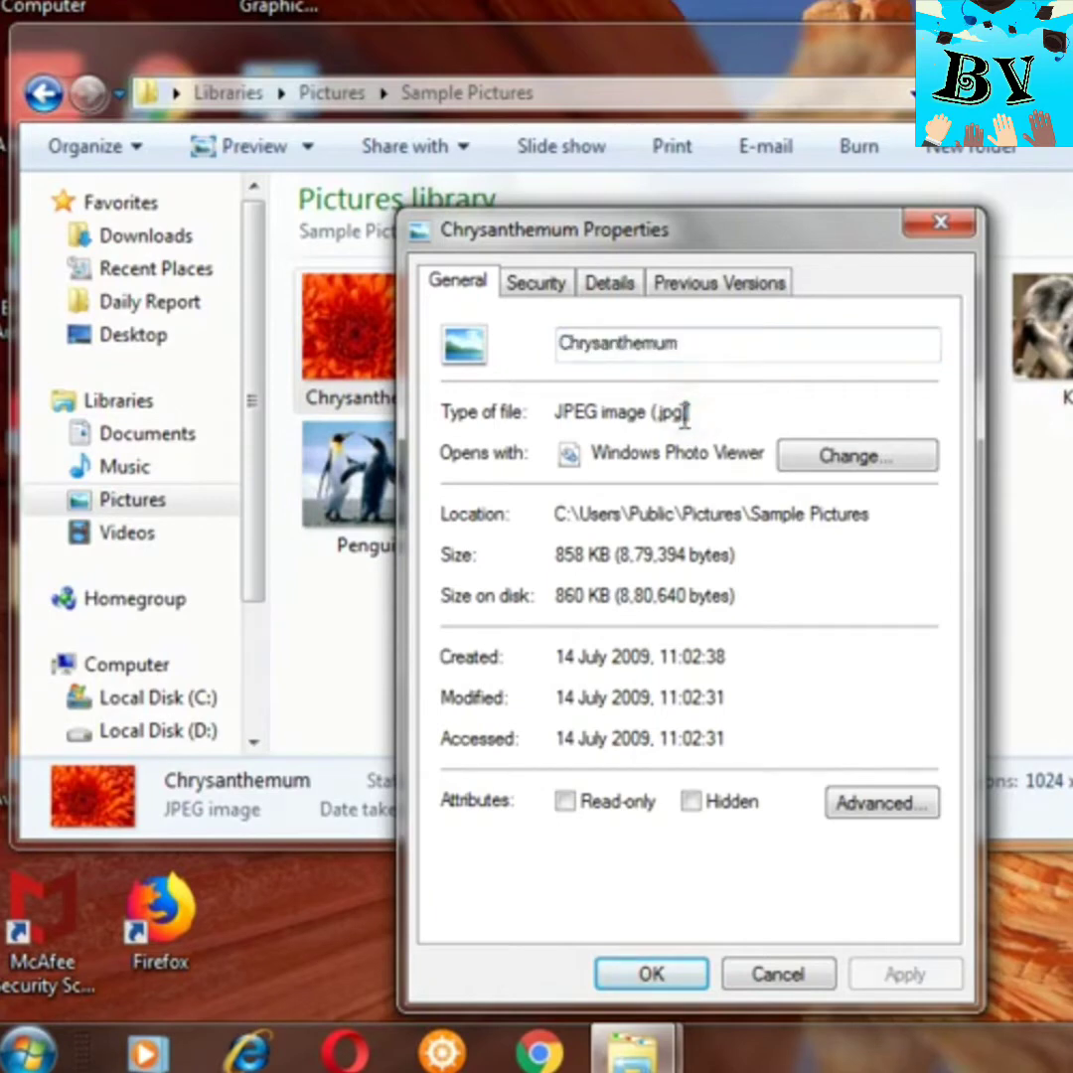
drag(687, 412, 653, 413)
click(730, 414)
click(689, 969)
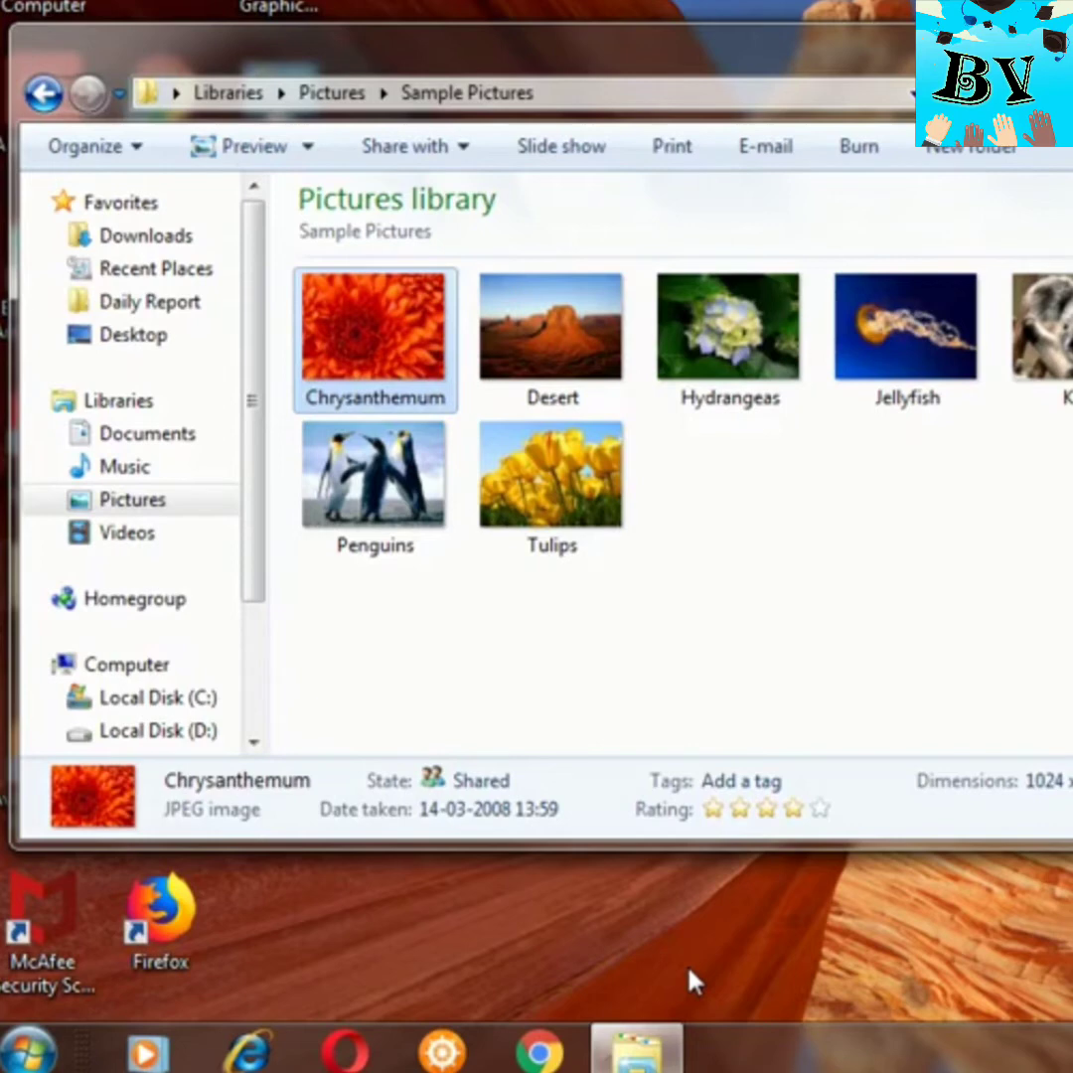
Examine the file type of the Maacho song from the Music library's Mersel folder in its properties, highlighting the extension
click(125, 469)
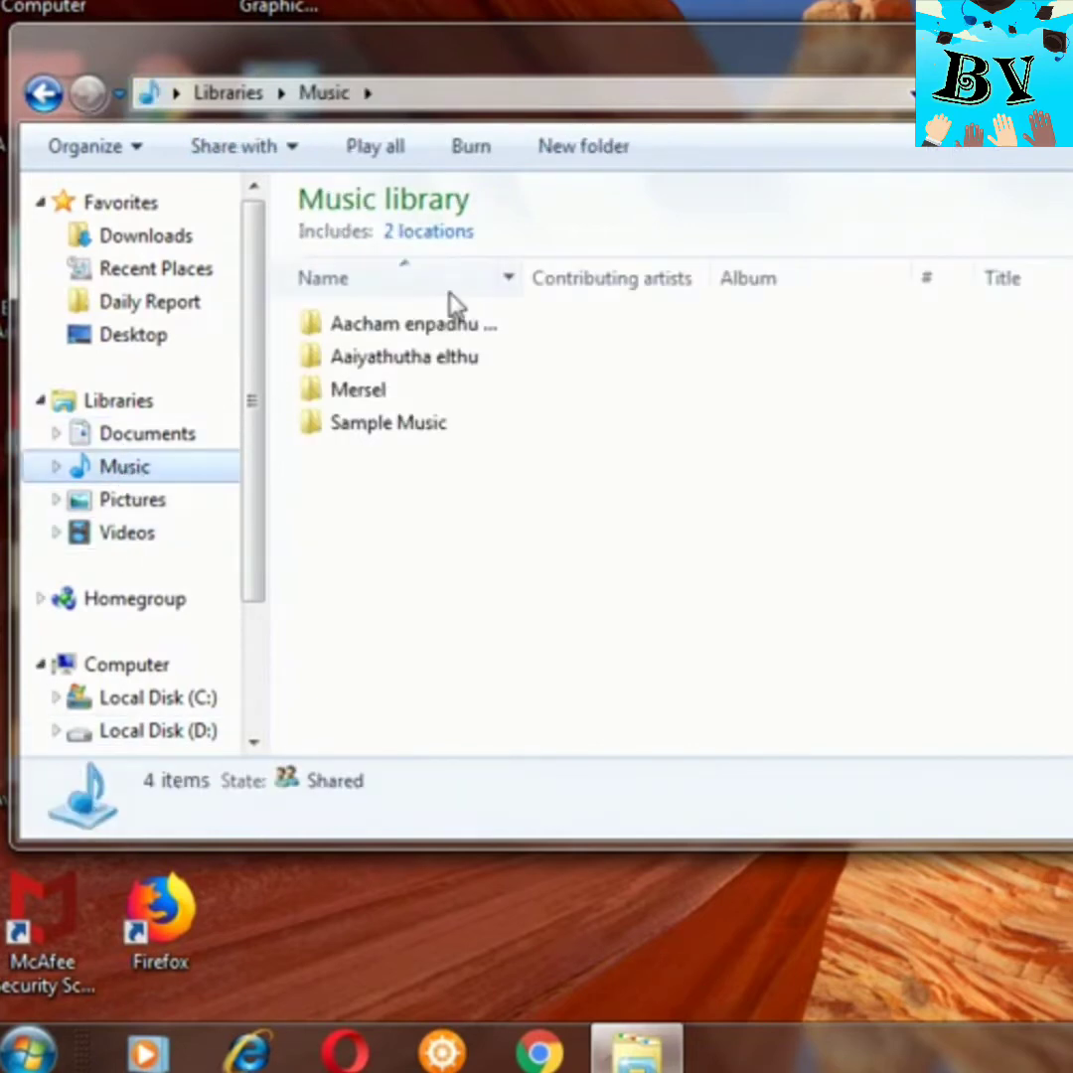
double_click(387, 393)
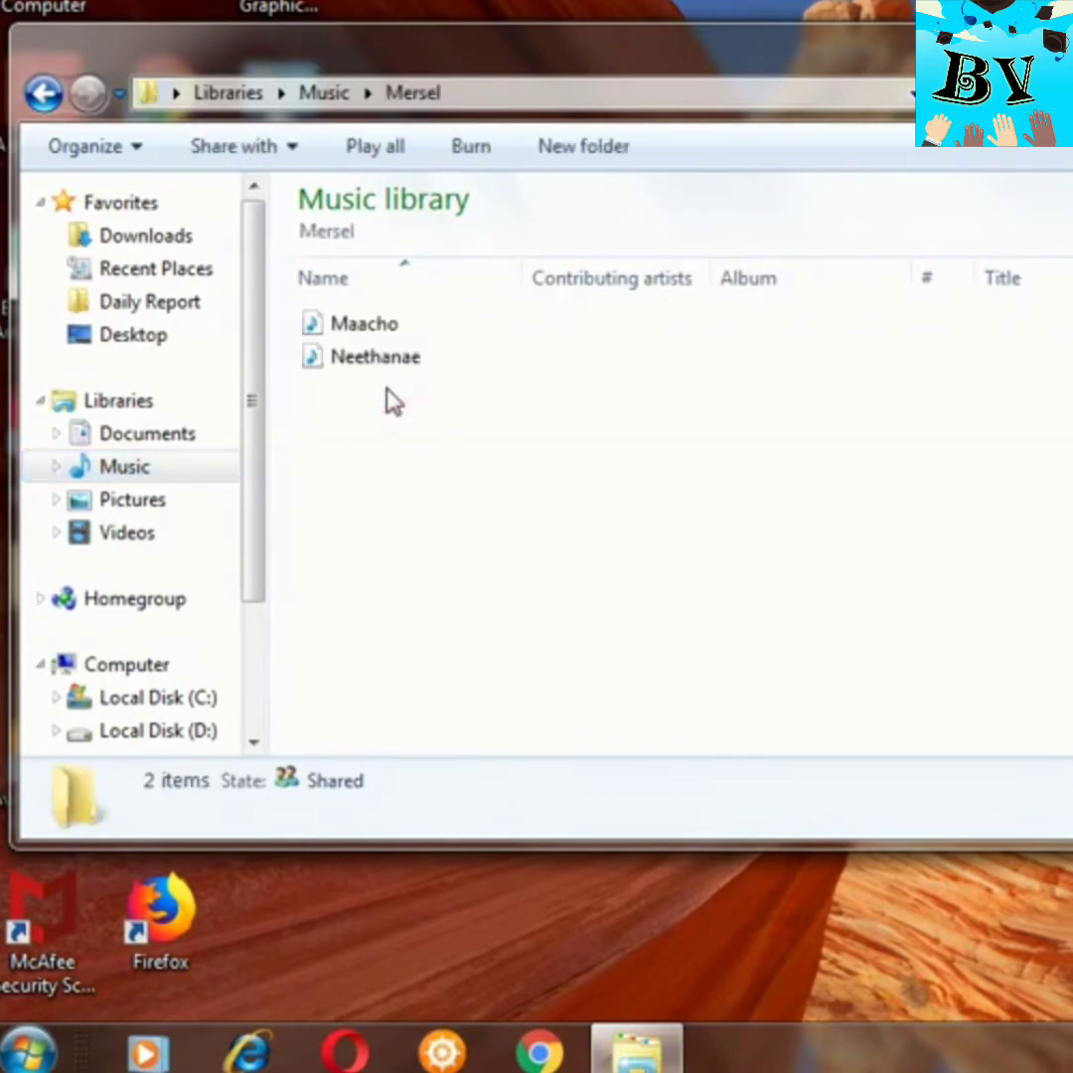
click(375, 339)
right_click(365, 326)
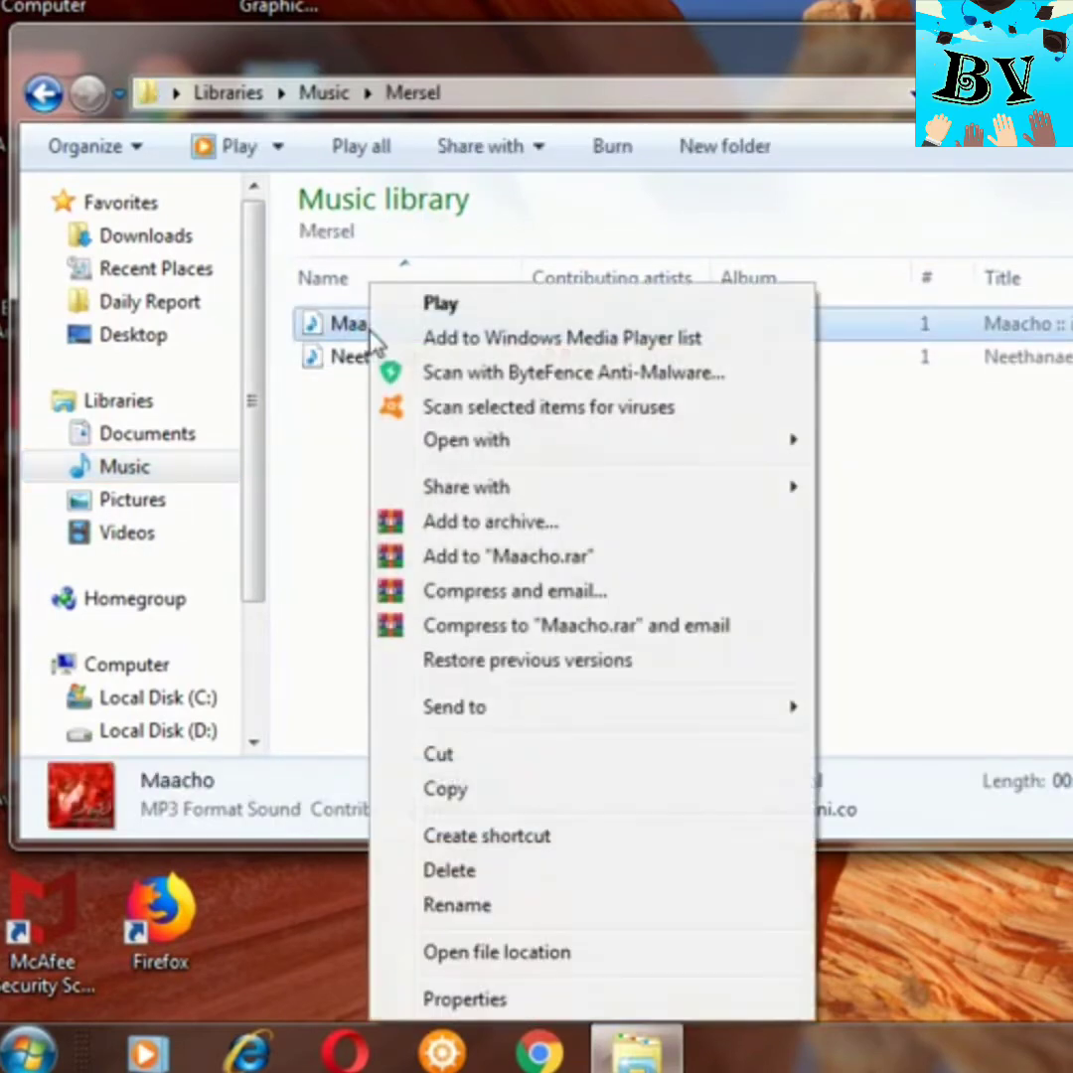
click(576, 1001)
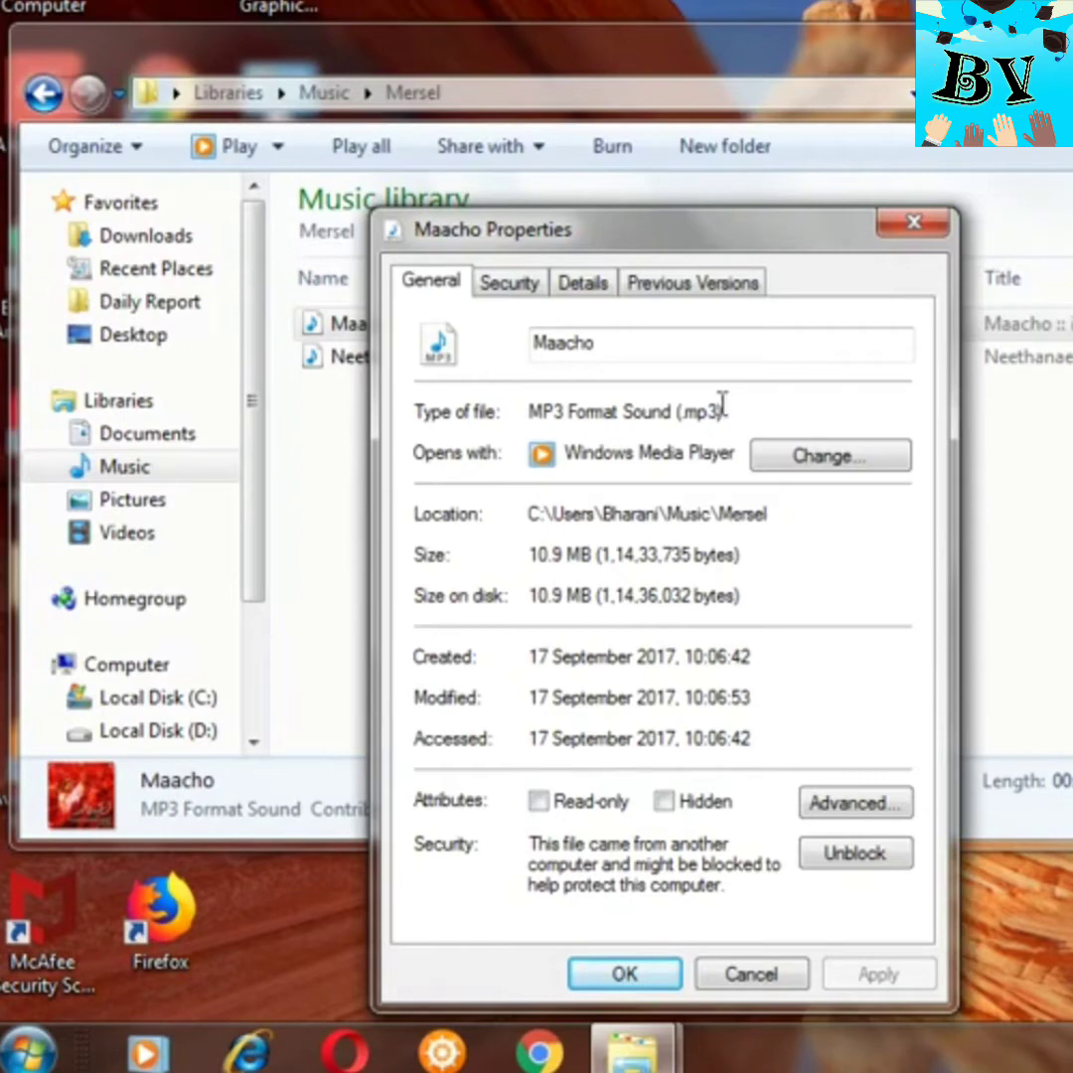
drag(723, 407, 678, 422)
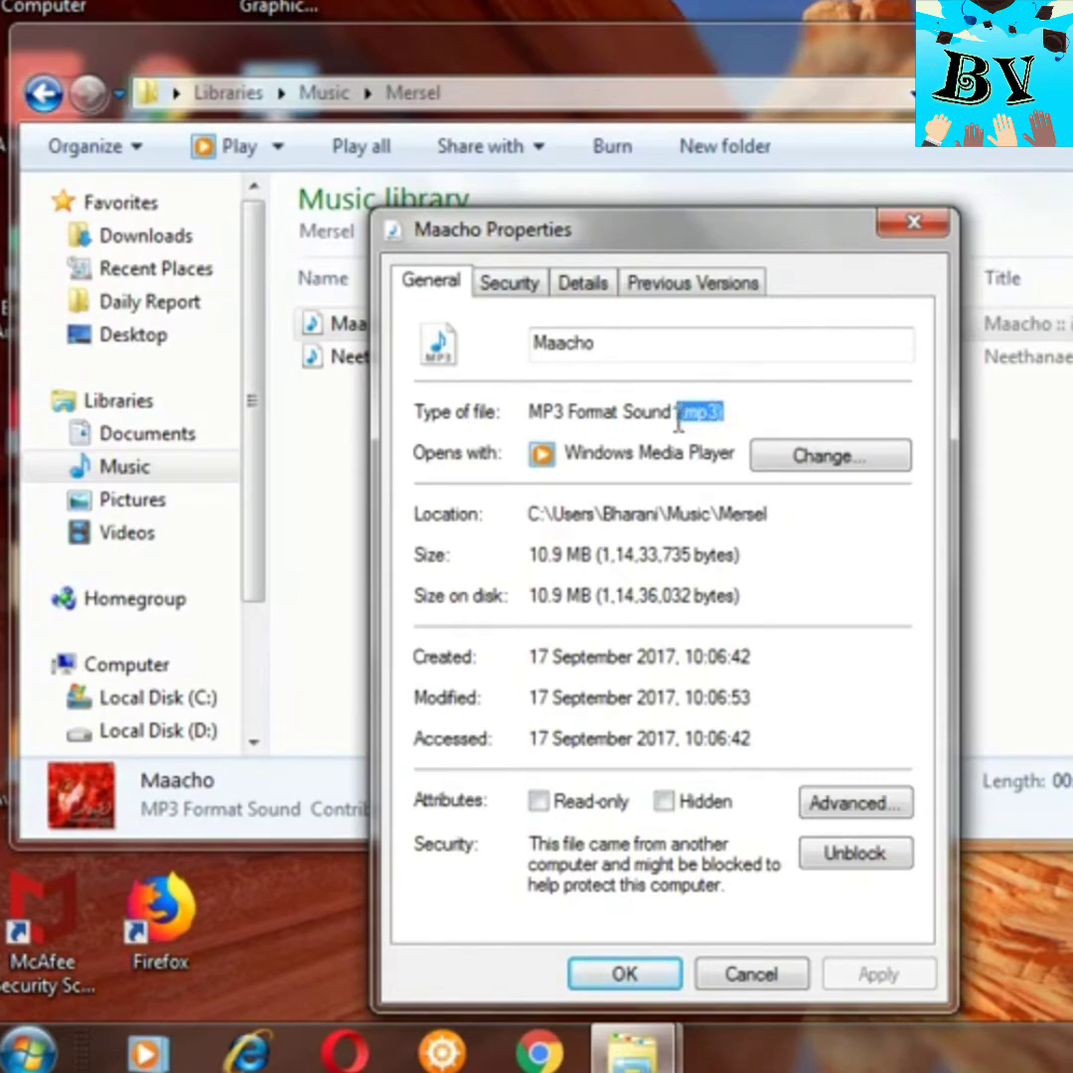
click(648, 978)
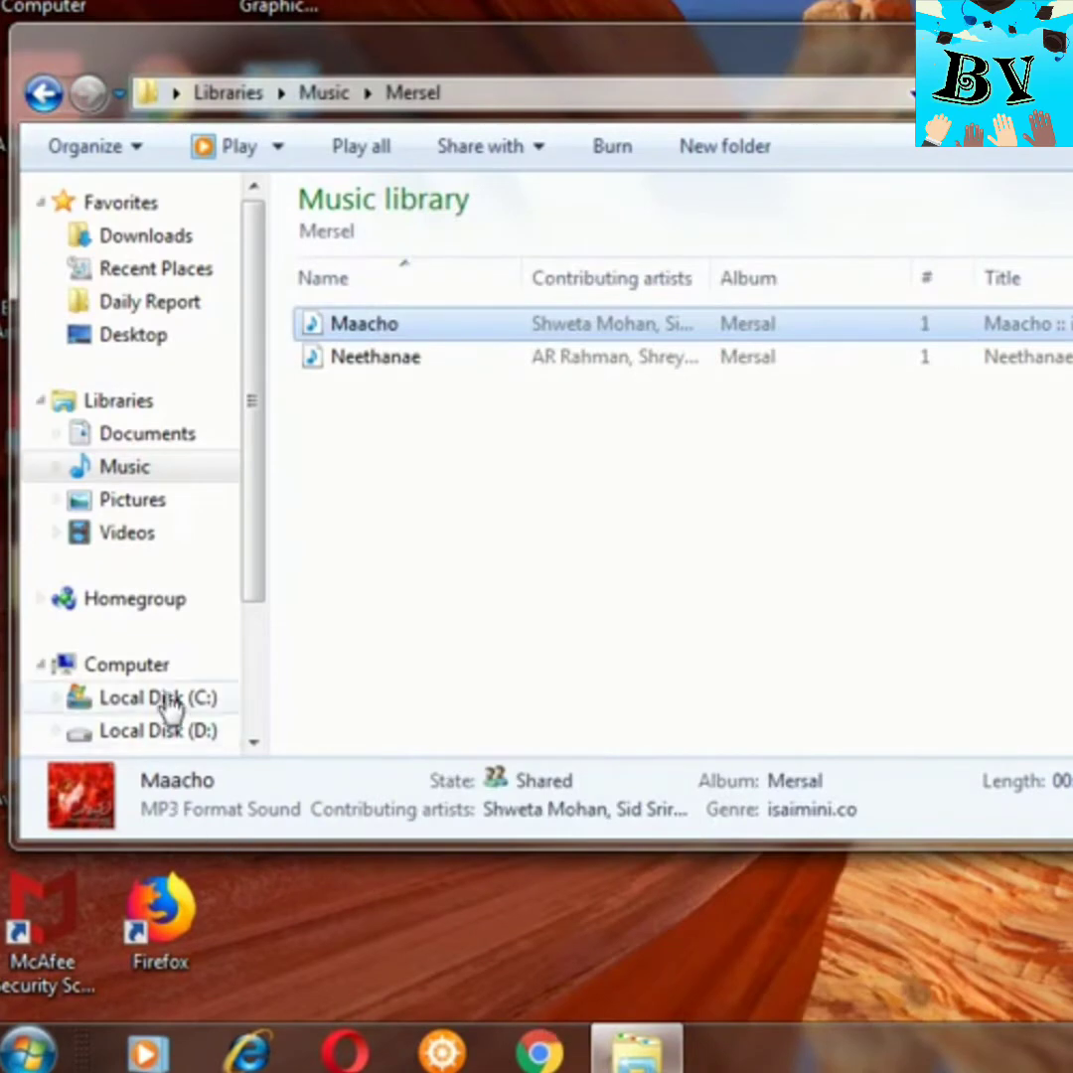
Examine the file type of the Wildlife video from the Sample Videos folder in its properties, highlighting the extension
click(144, 546)
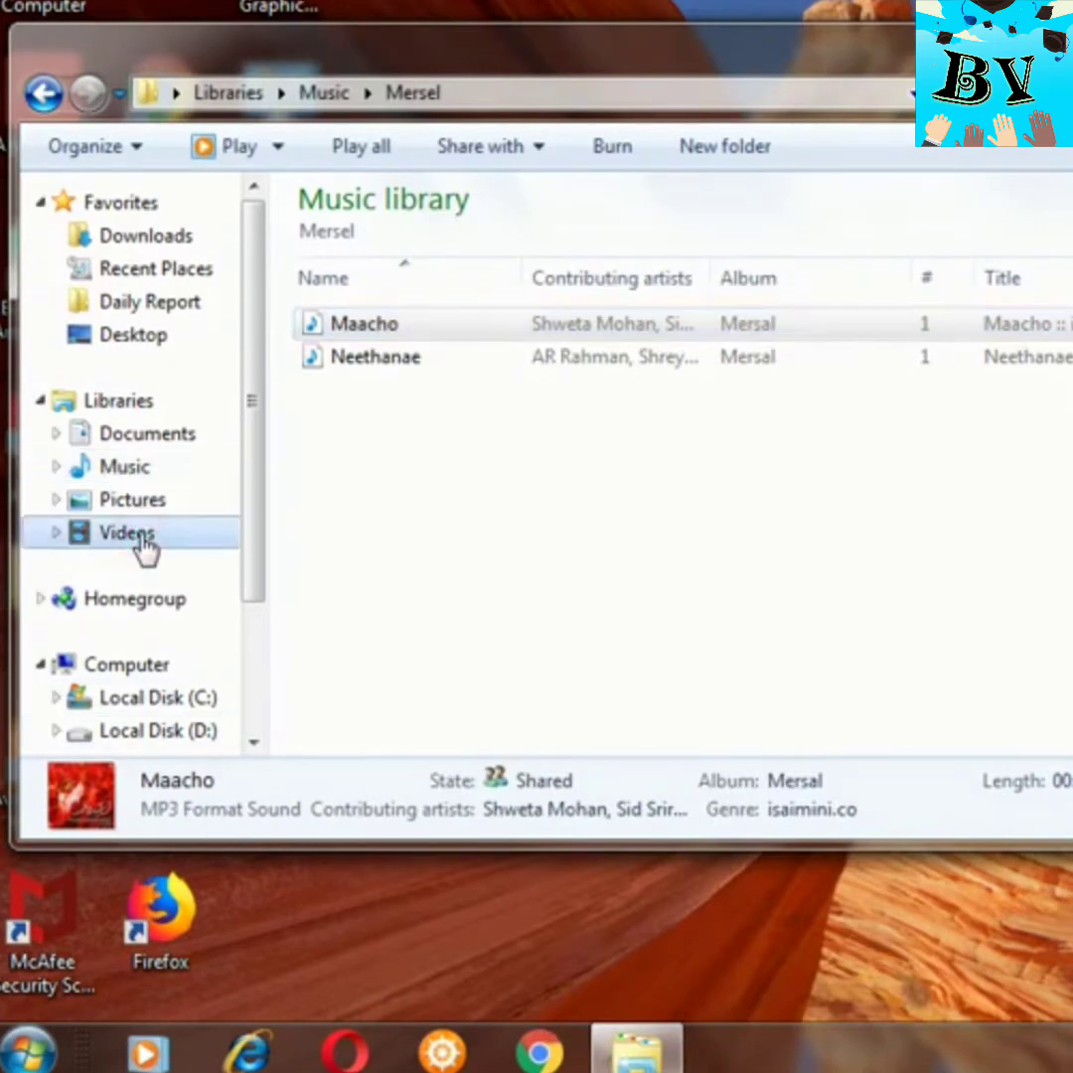
double_click(350, 354)
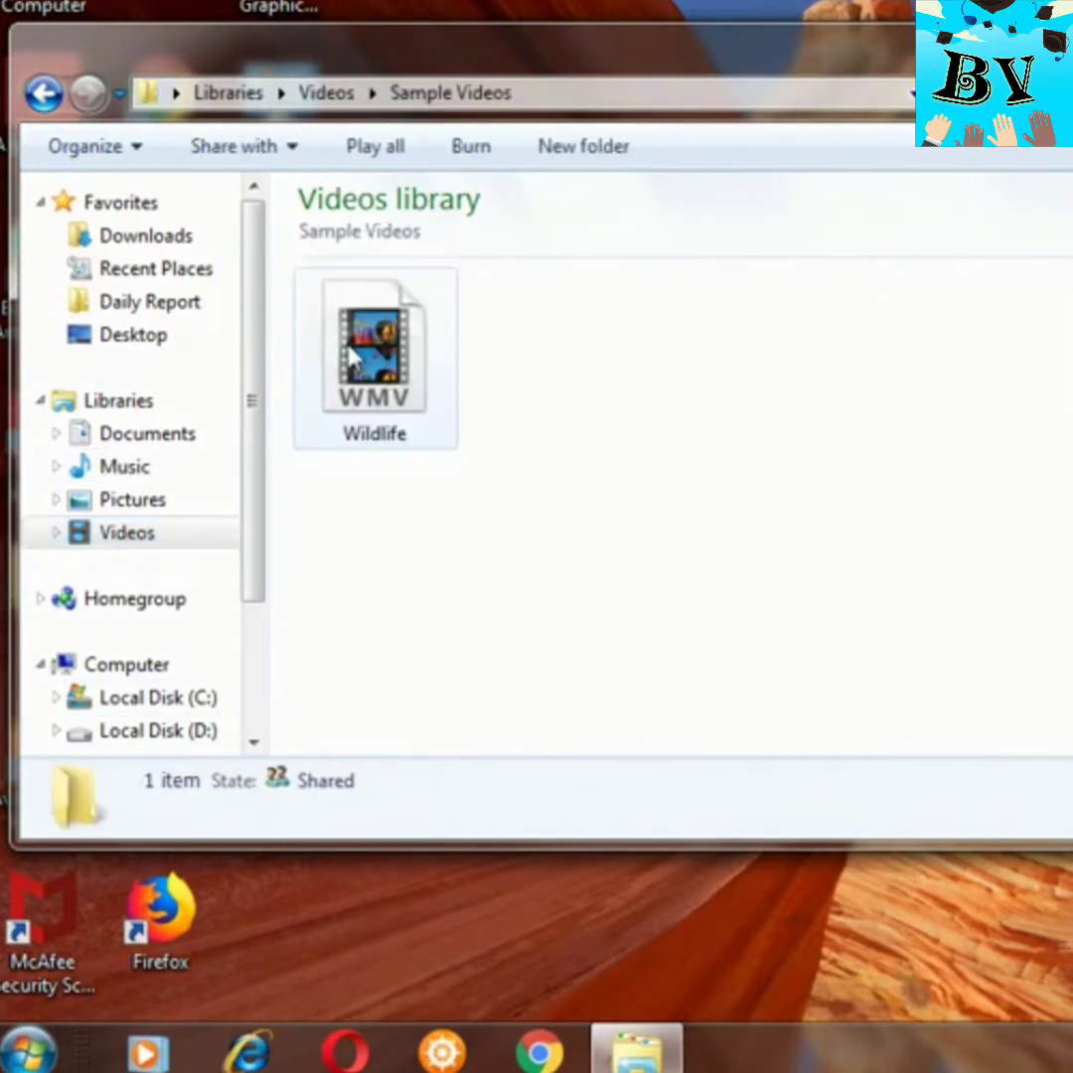
click(358, 343)
right_click(363, 338)
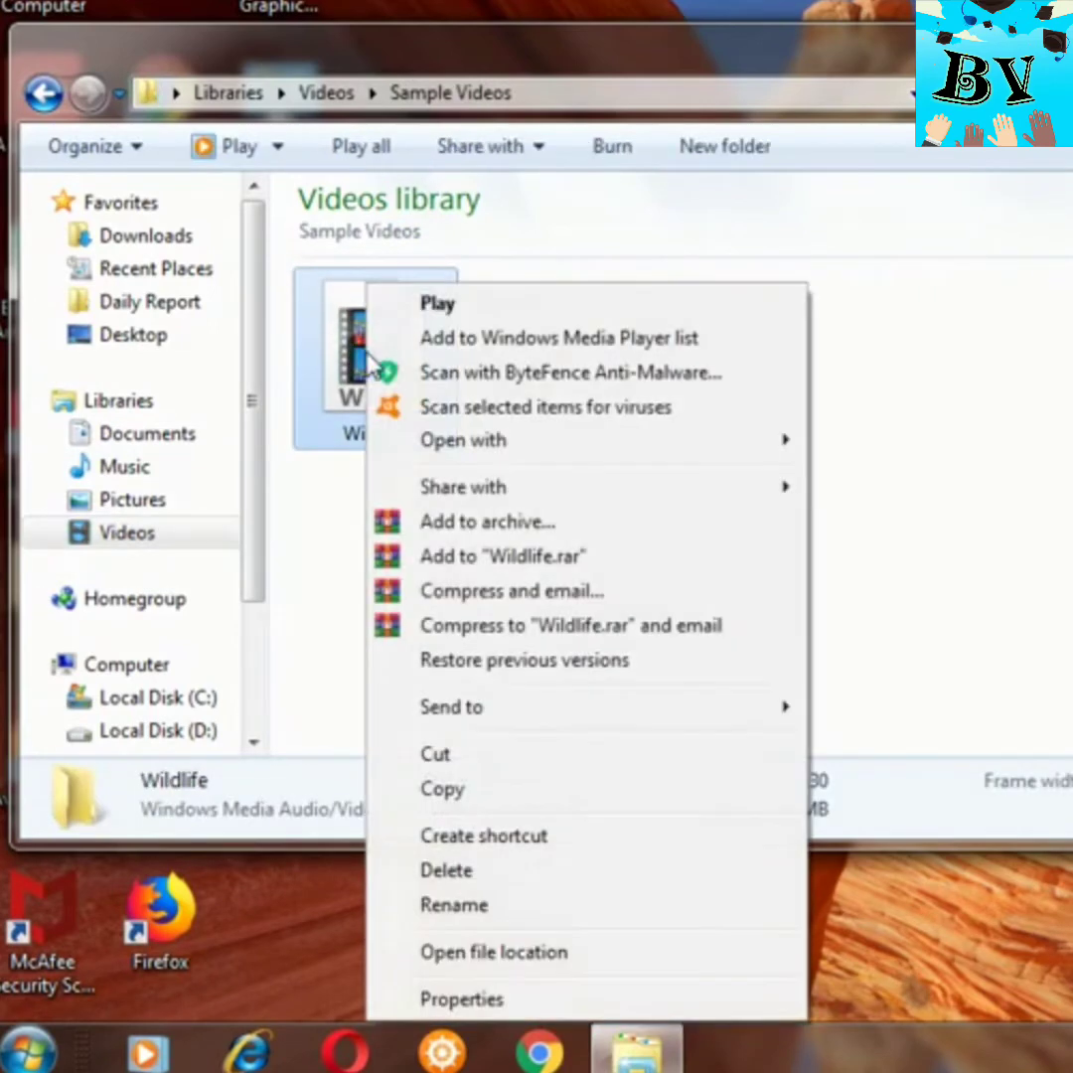
click(482, 1001)
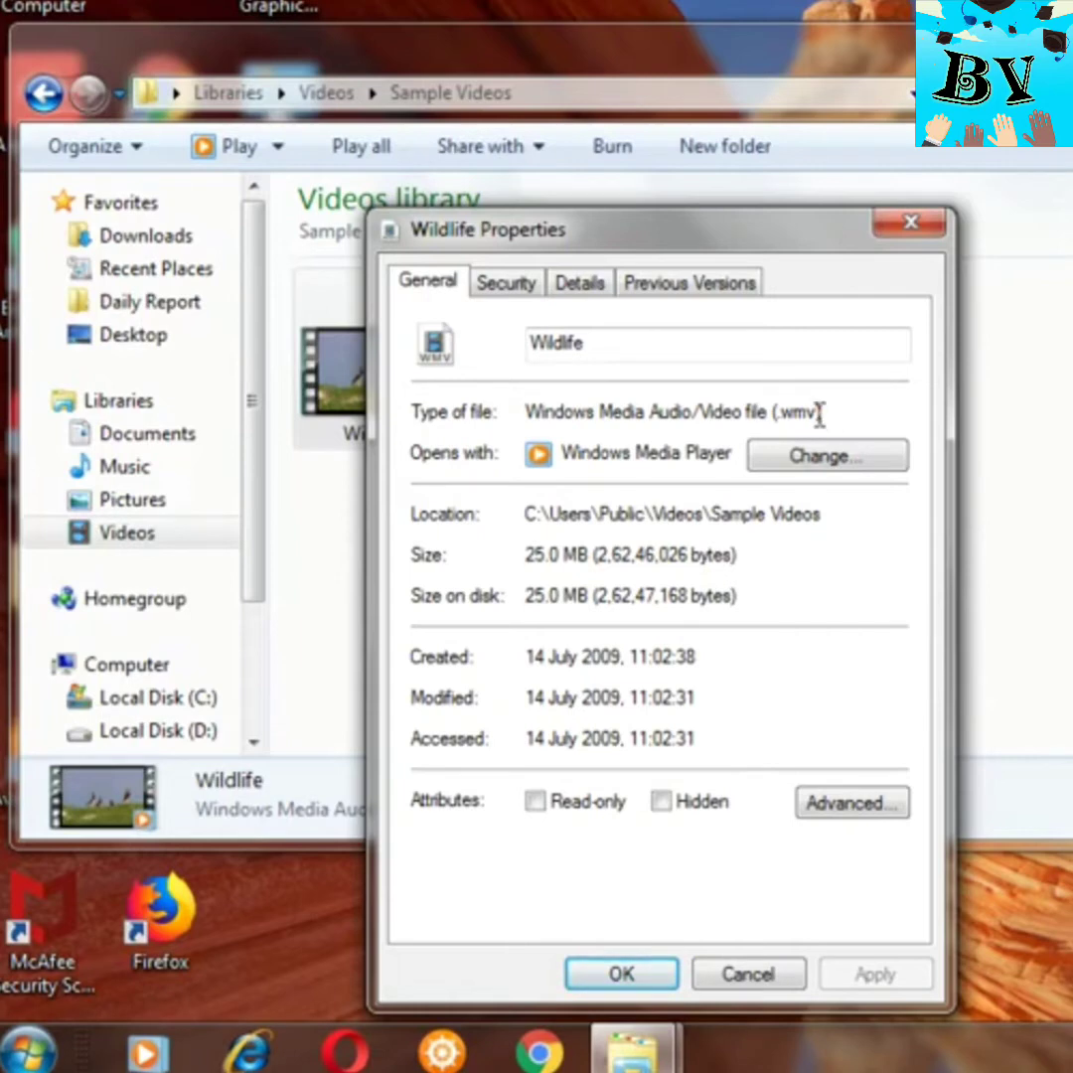
drag(822, 416, 776, 425)
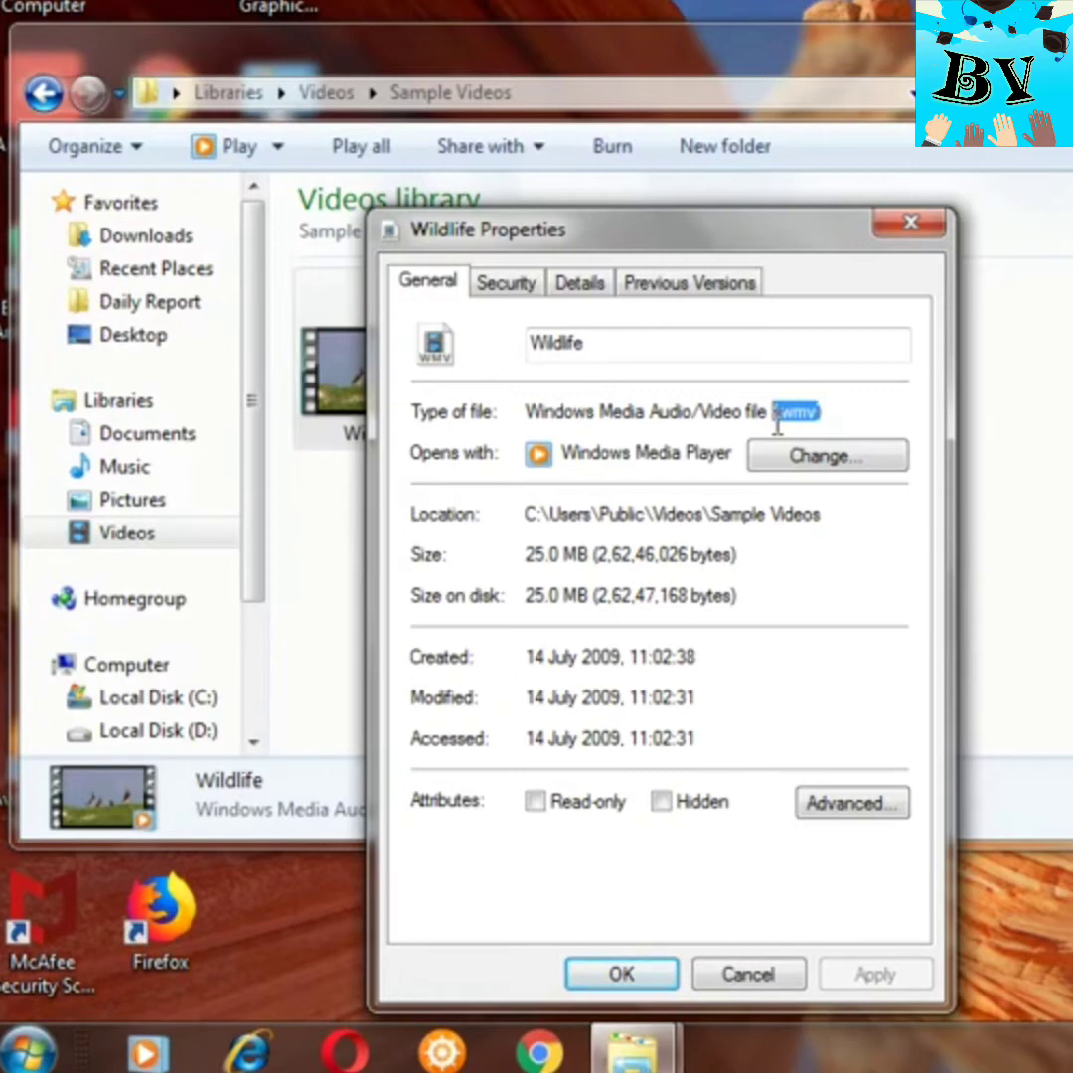
click(841, 419)
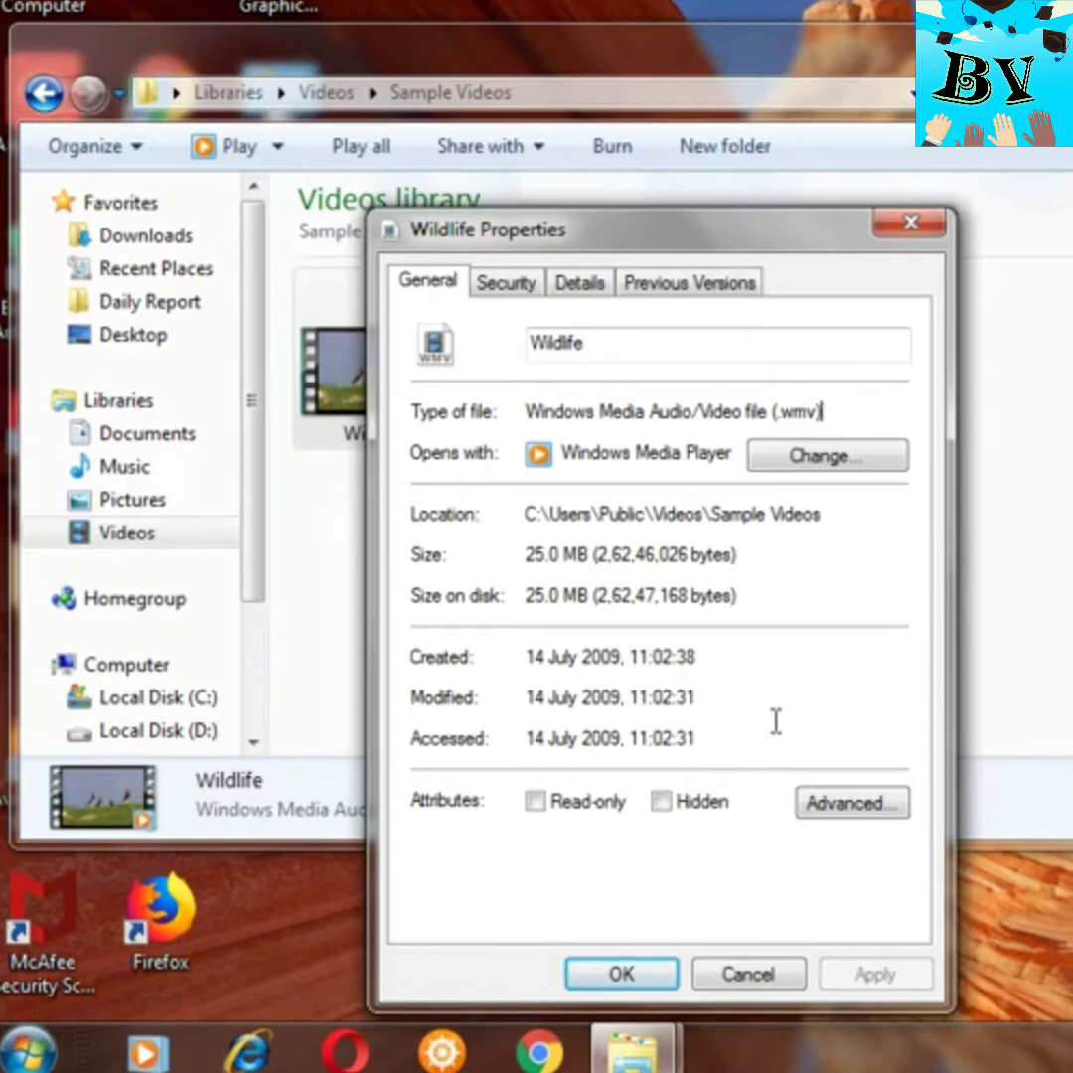
click(667, 976)
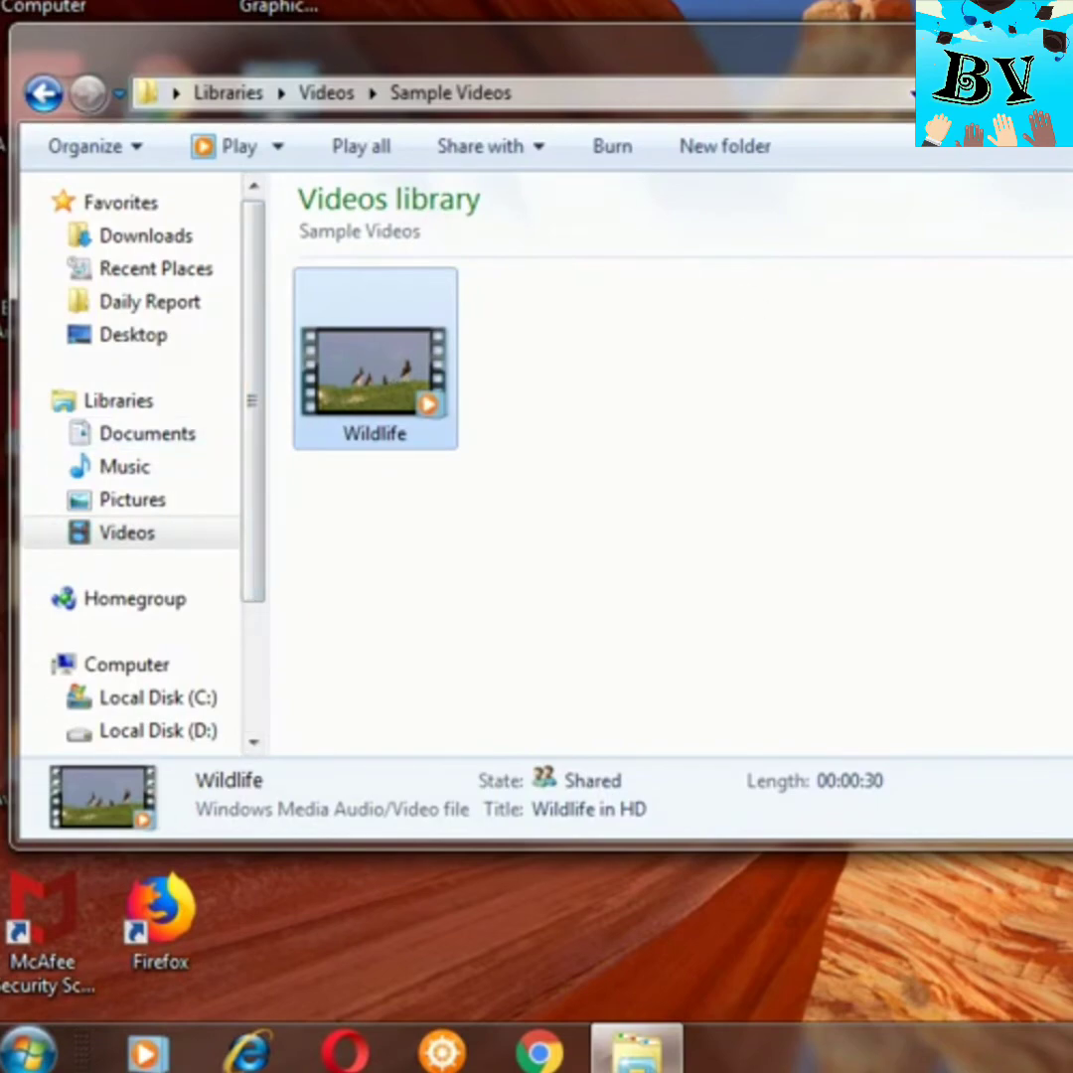
Show the desktop, launch Notepad and write "hi hello" in the blank document
key(super+d)
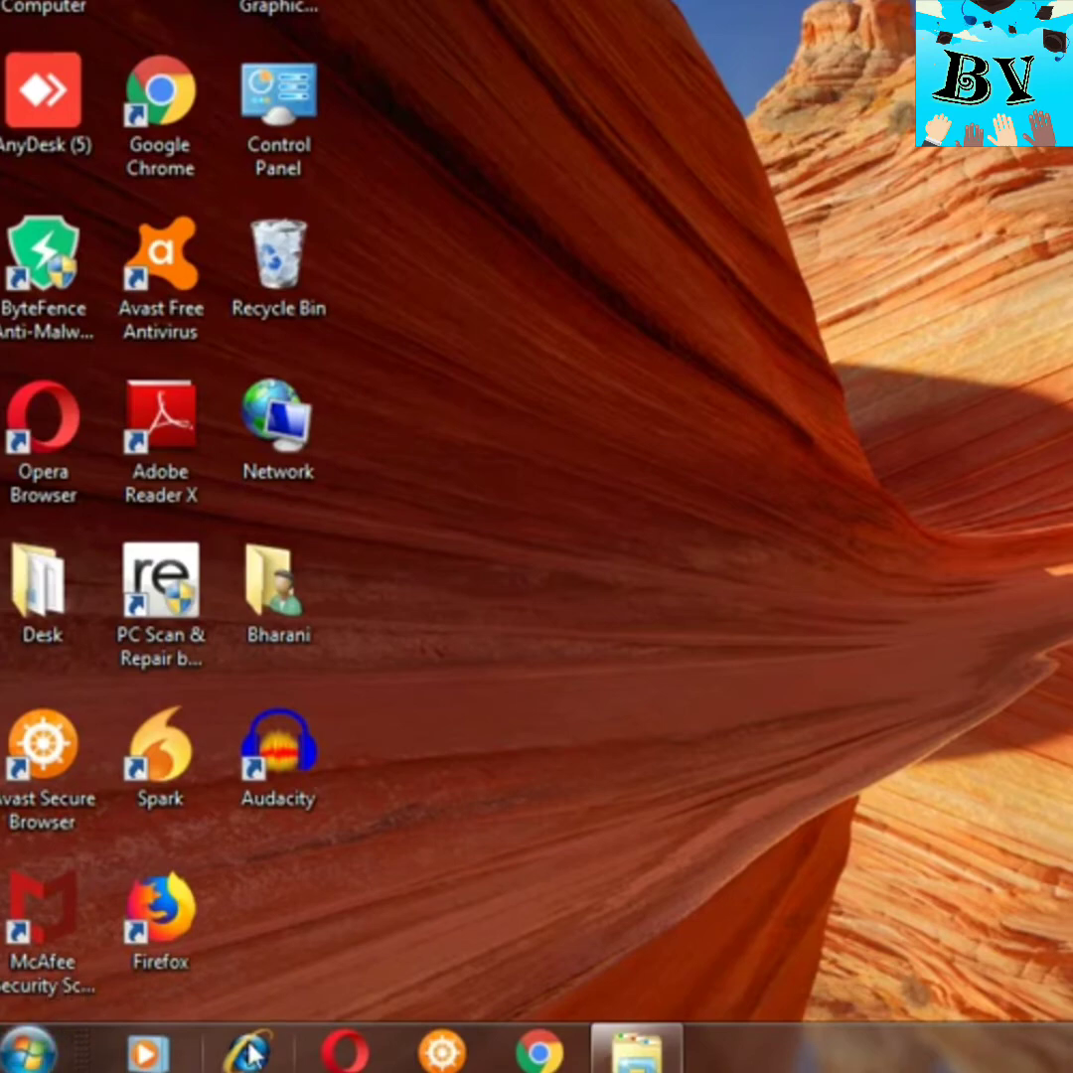
key(super+r)
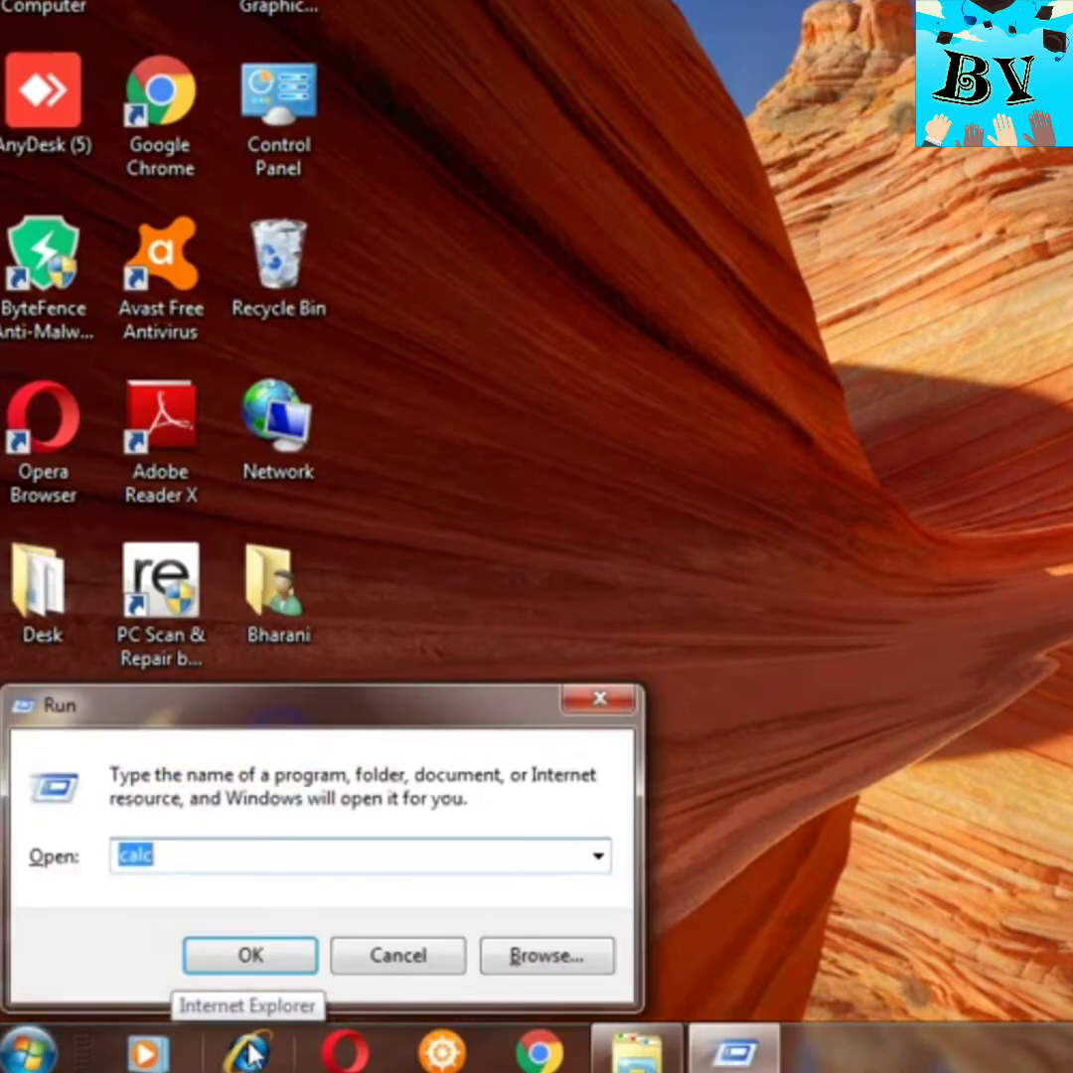
text(note)
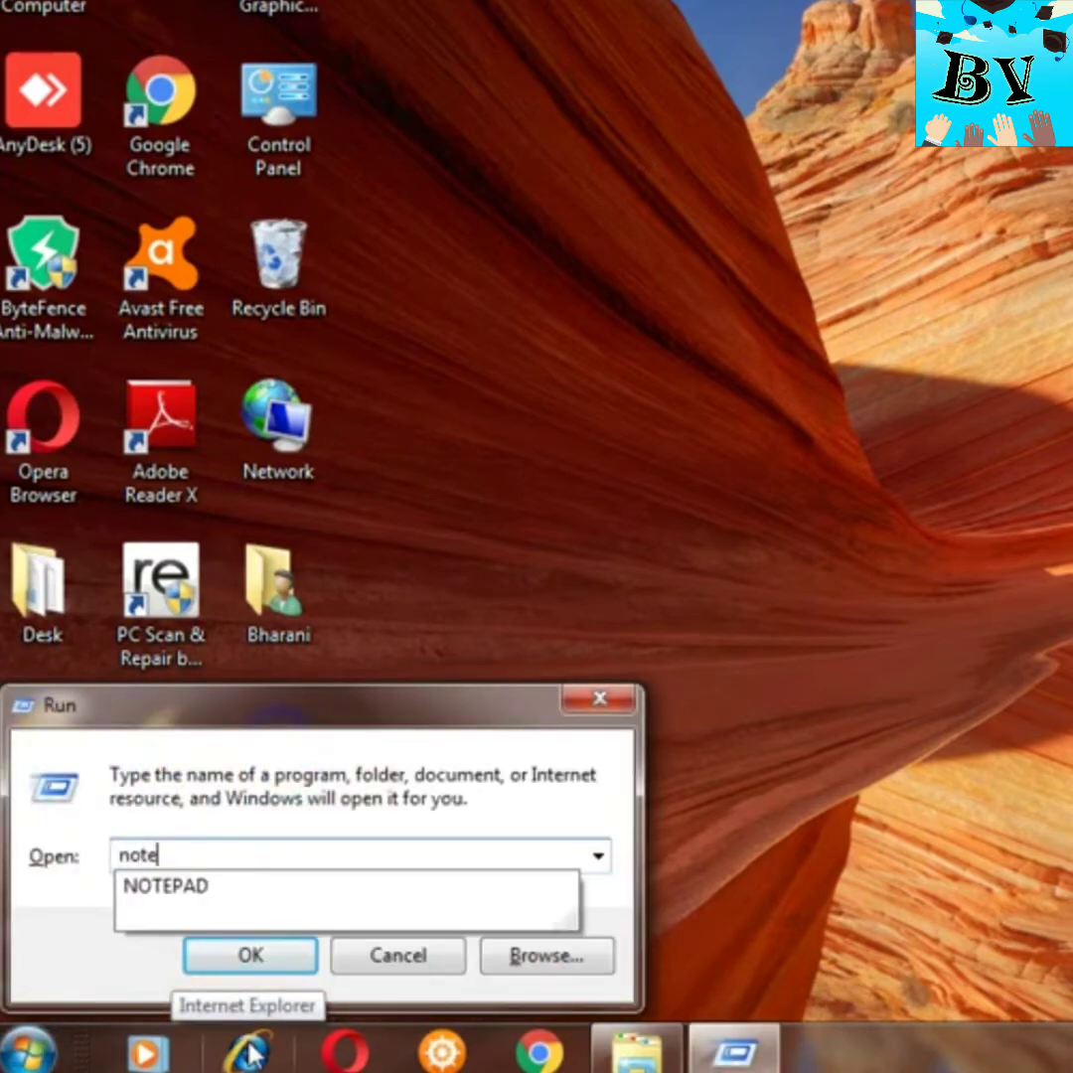
key(Down)
key(Return)
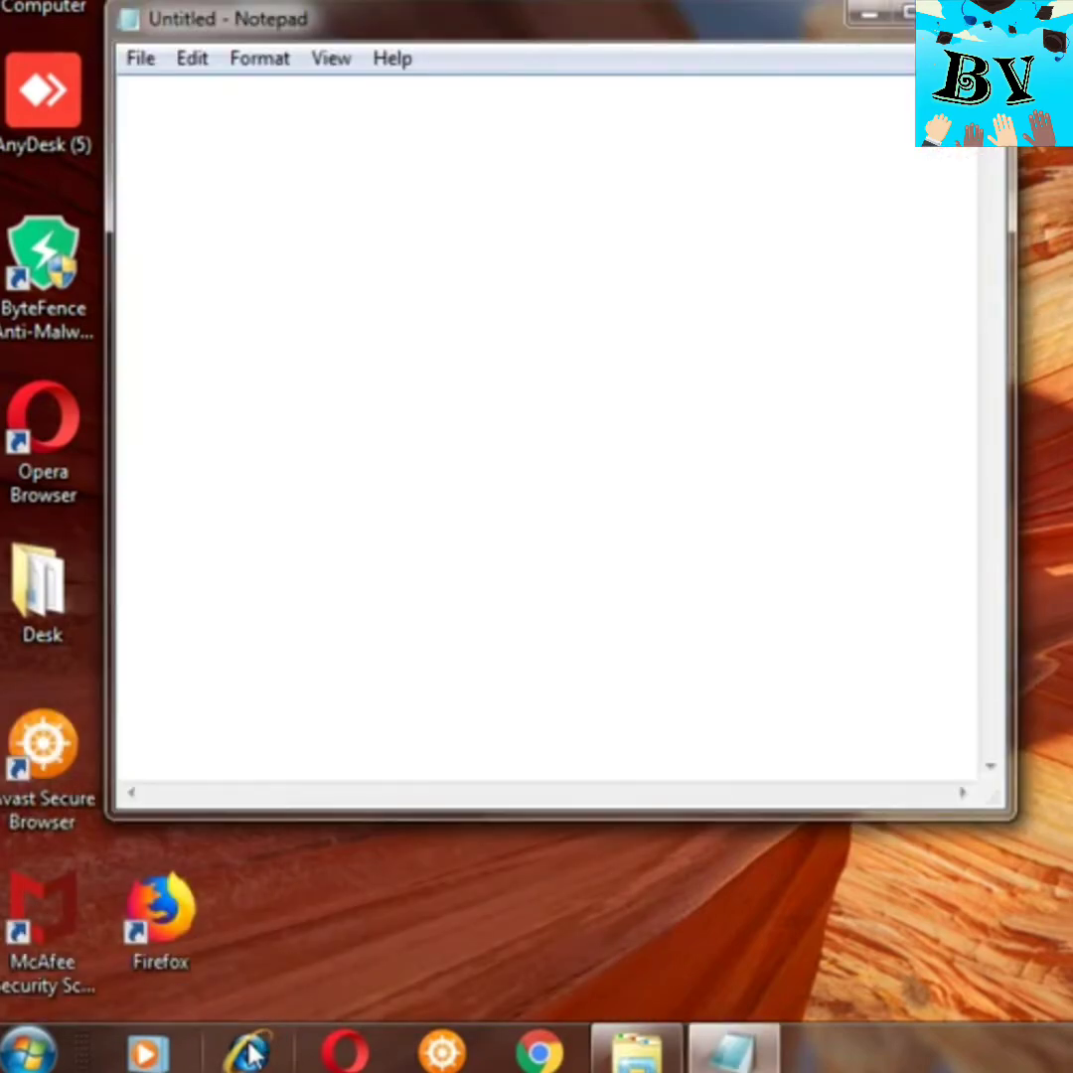
text(hi)
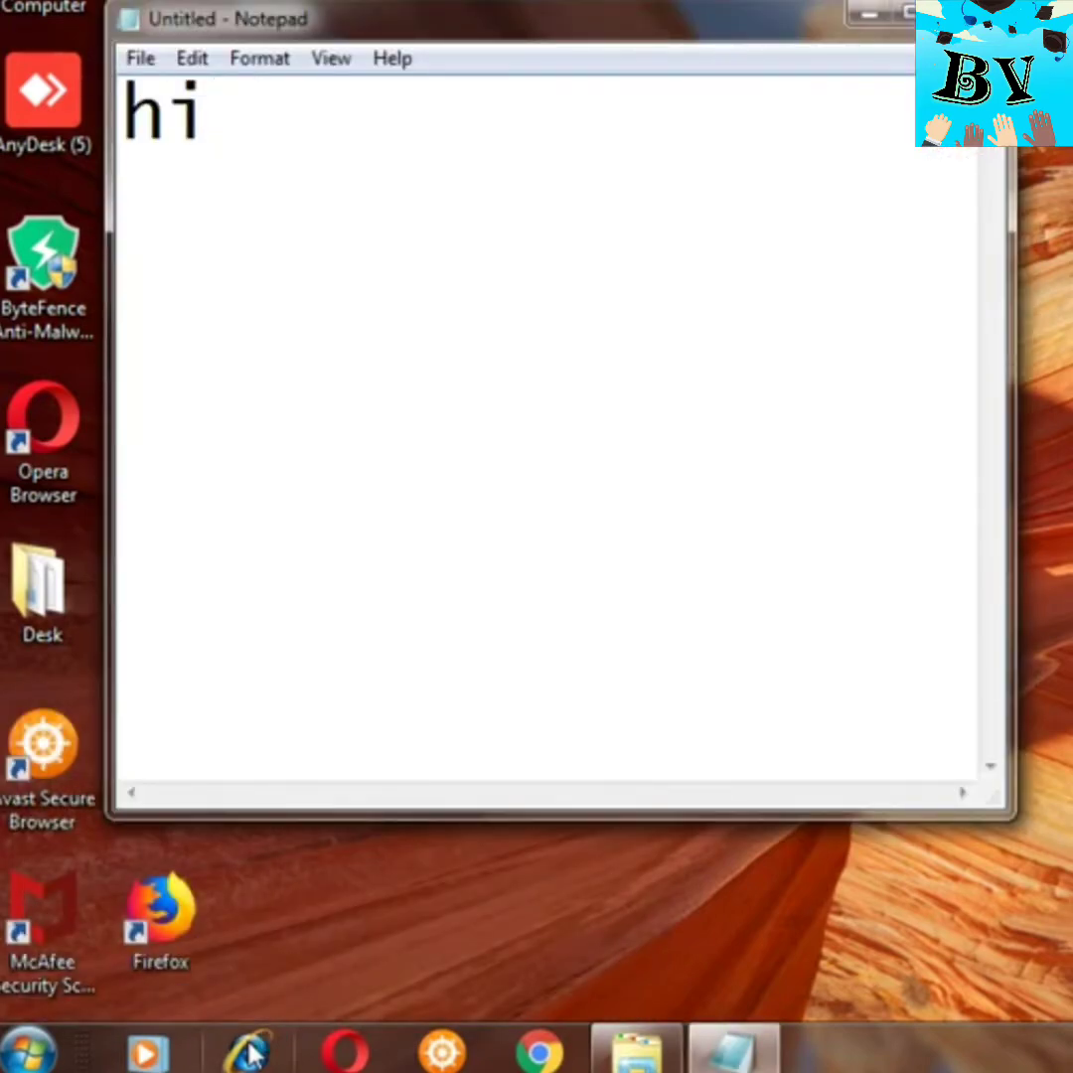
text( hello)
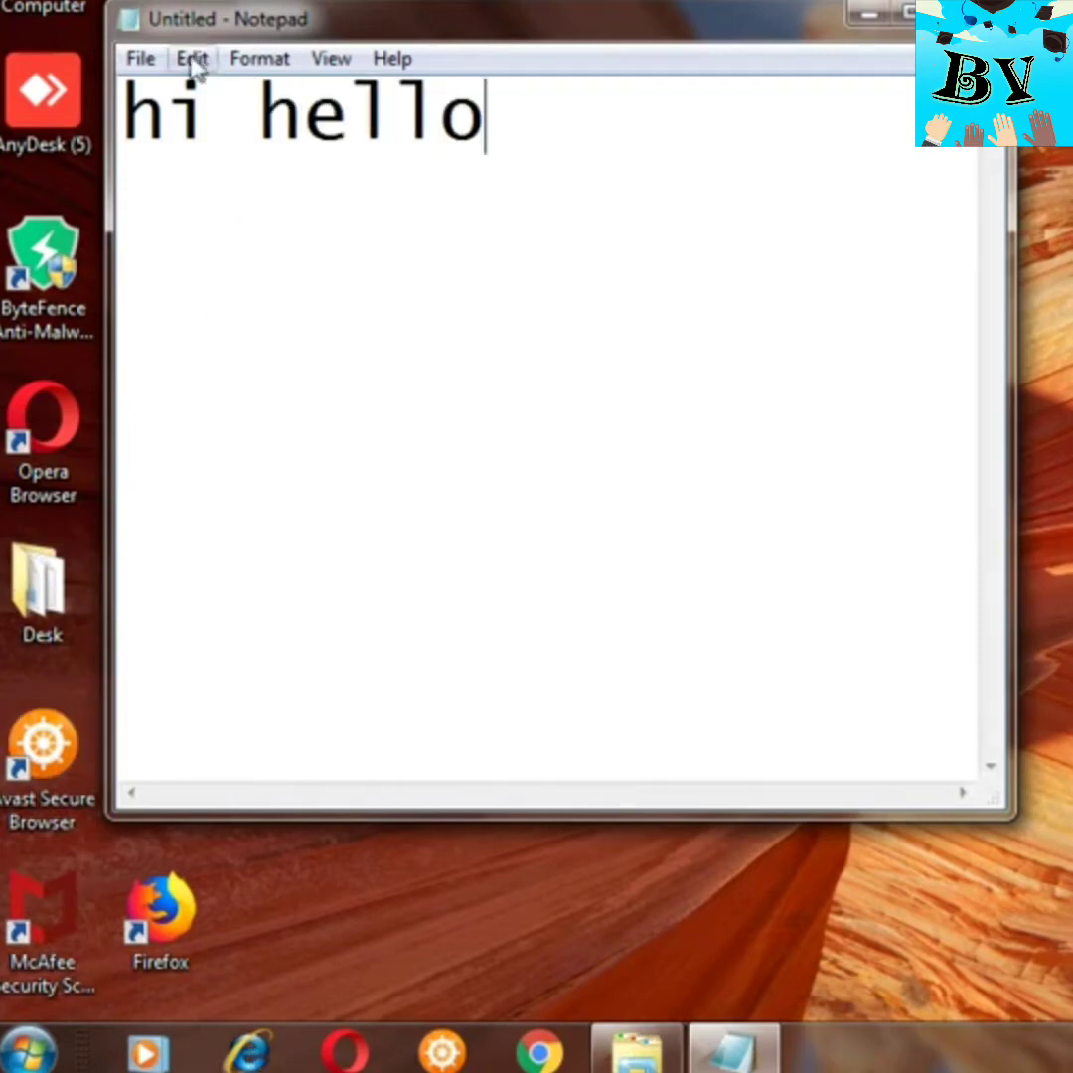
Save the note as sam in the Documents library, viewing the available file types and keeping Text Documents (*.txt)
click(138, 66)
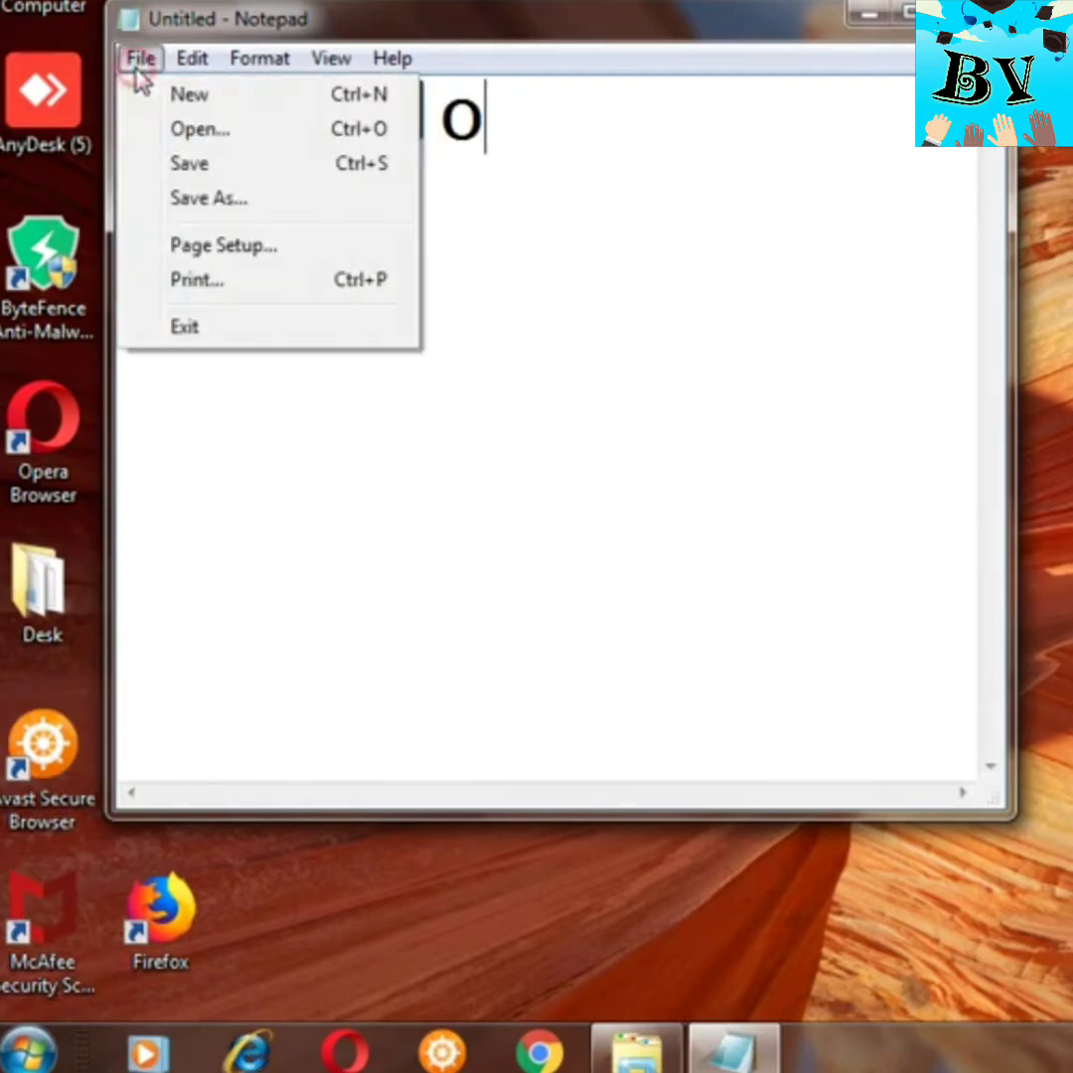
click(168, 163)
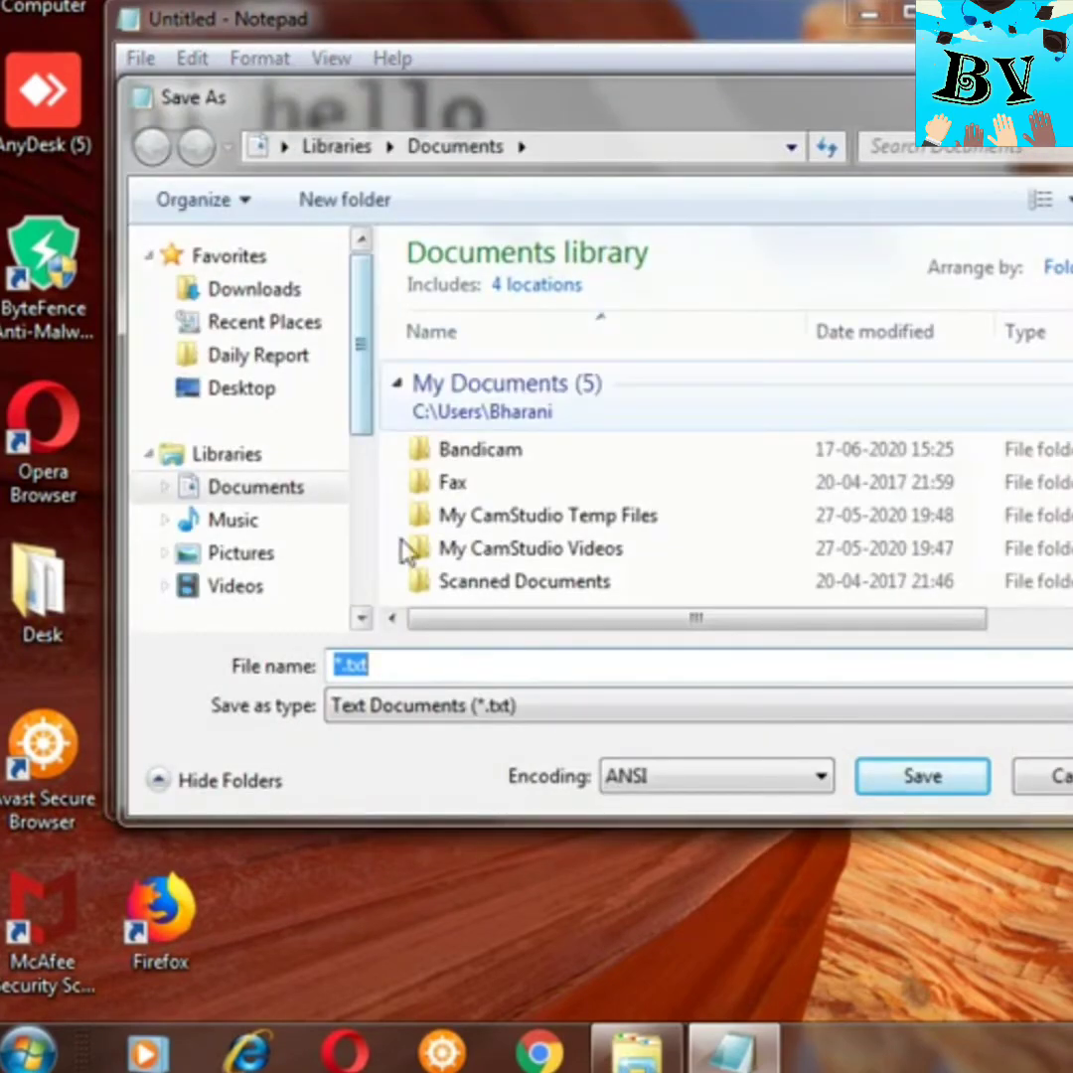
text(sam)
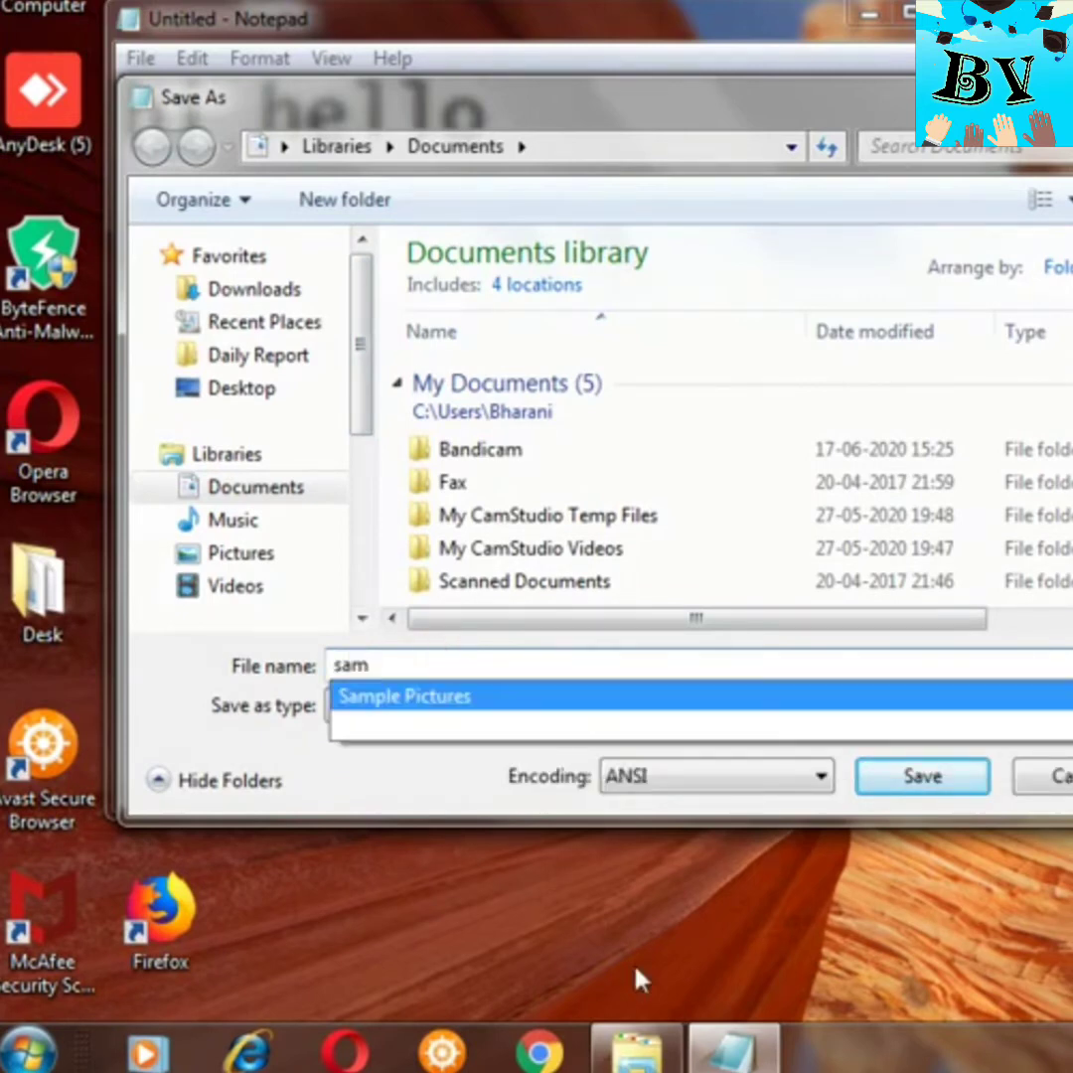
click(443, 767)
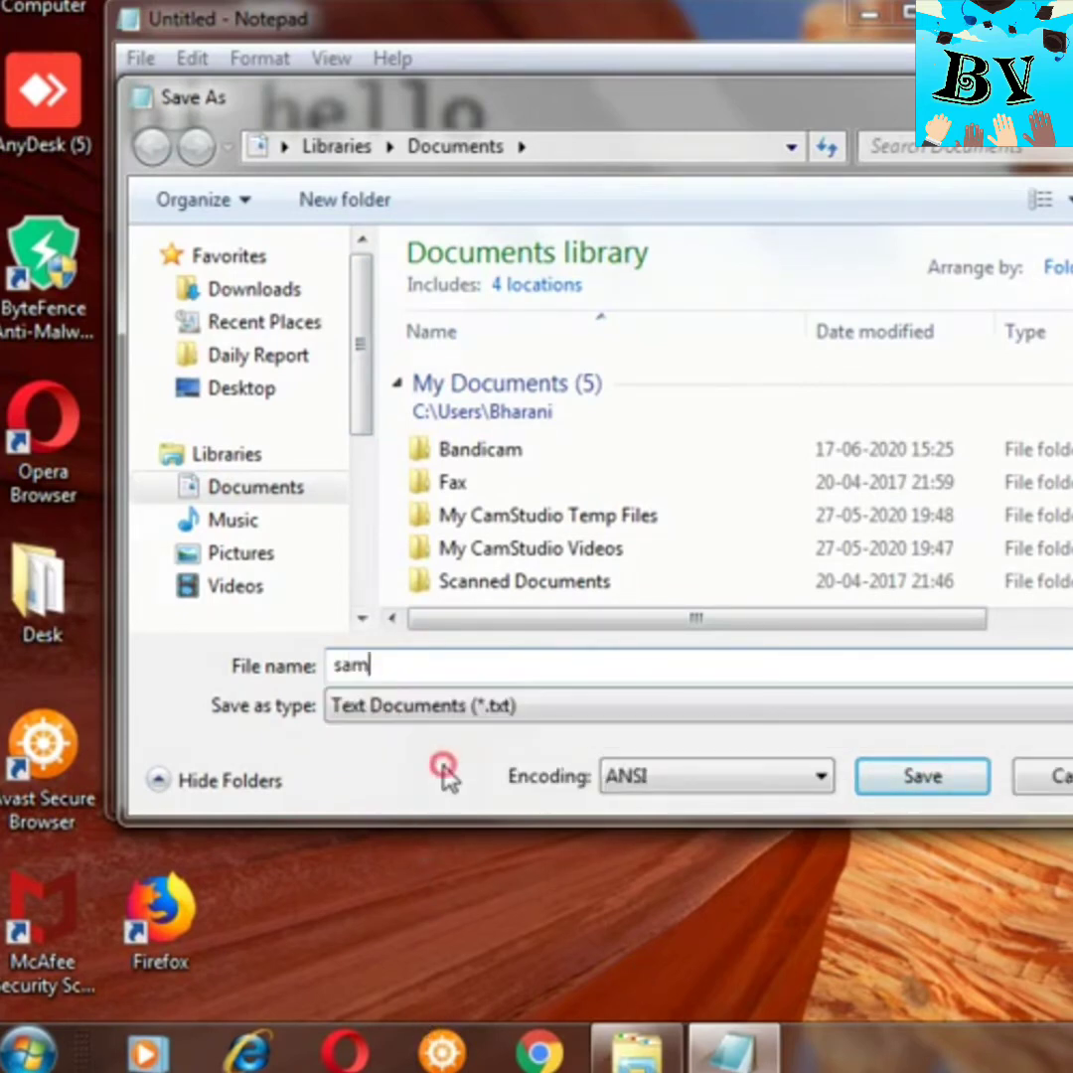
click(508, 707)
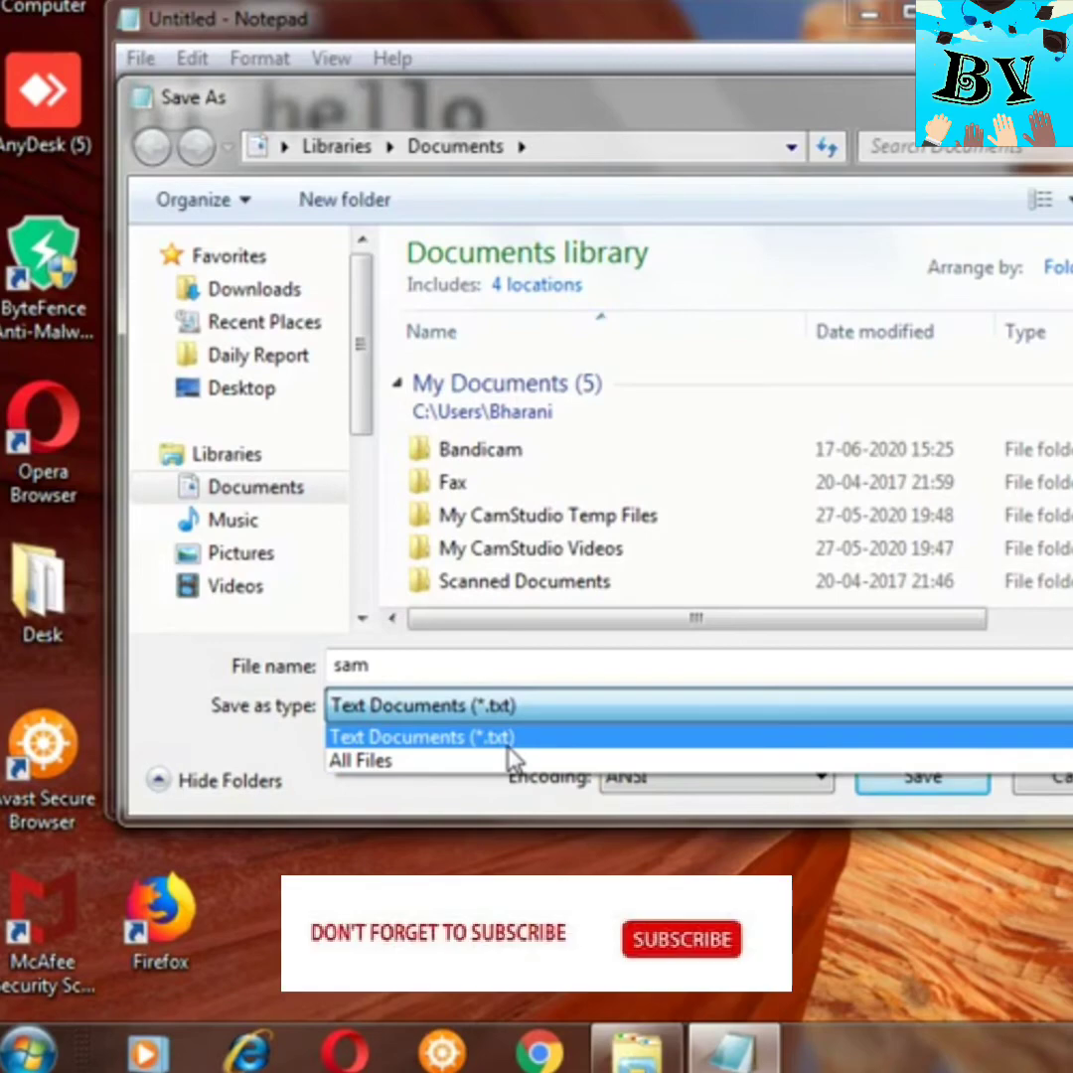
click(816, 824)
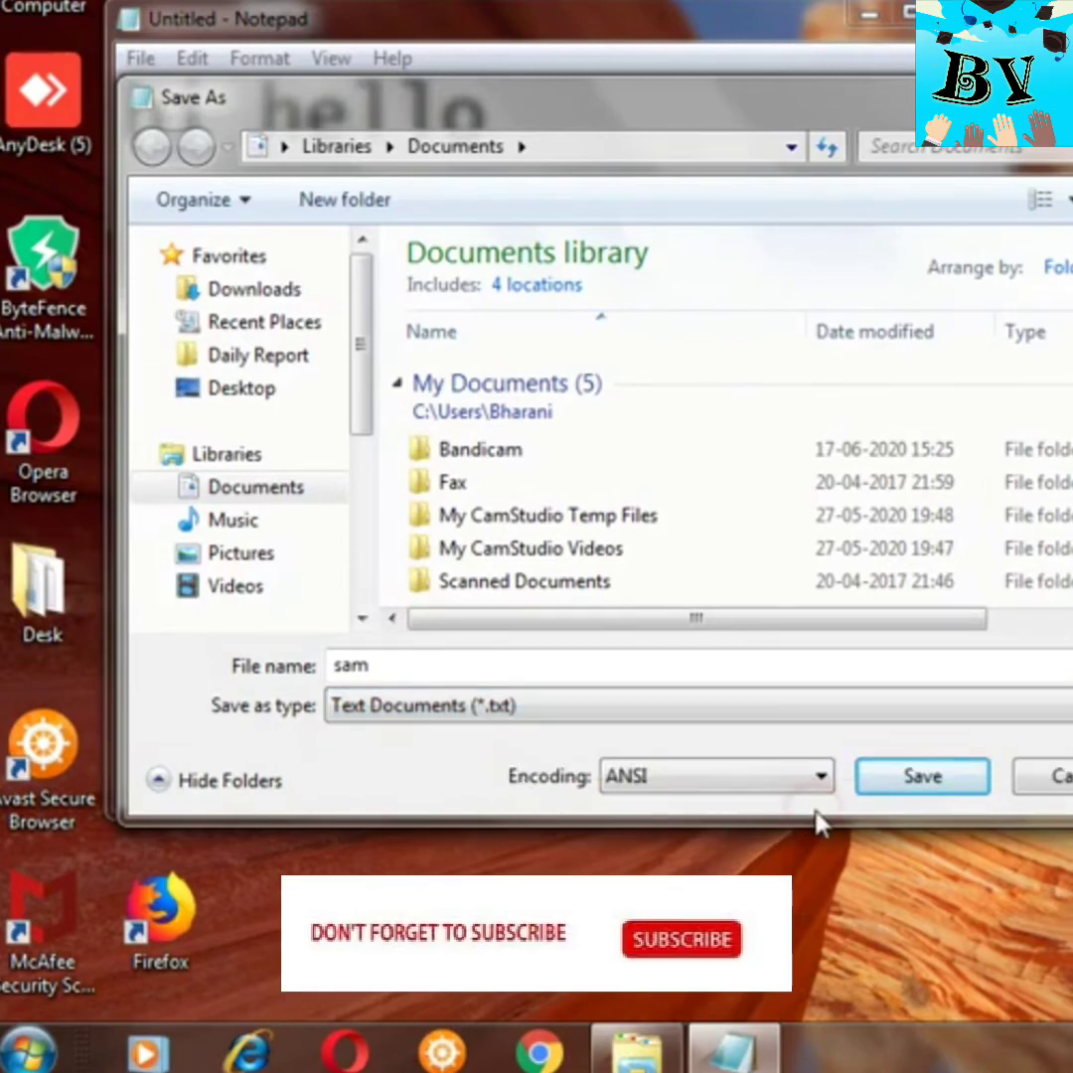
click(916, 776)
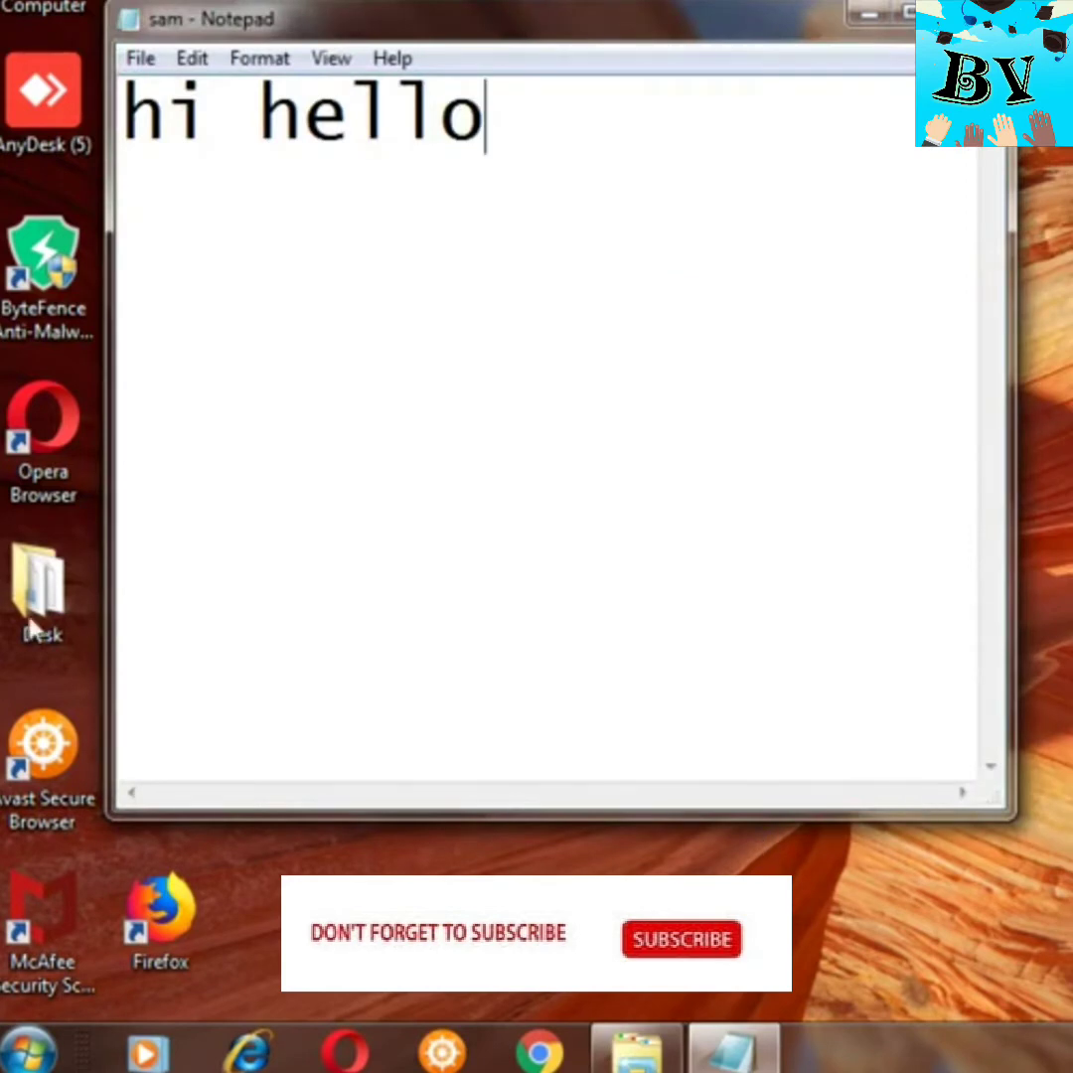
Minimize the note, launch WordPad through the Run dialog and write "safdsgfdh" in the blank document
click(863, 14)
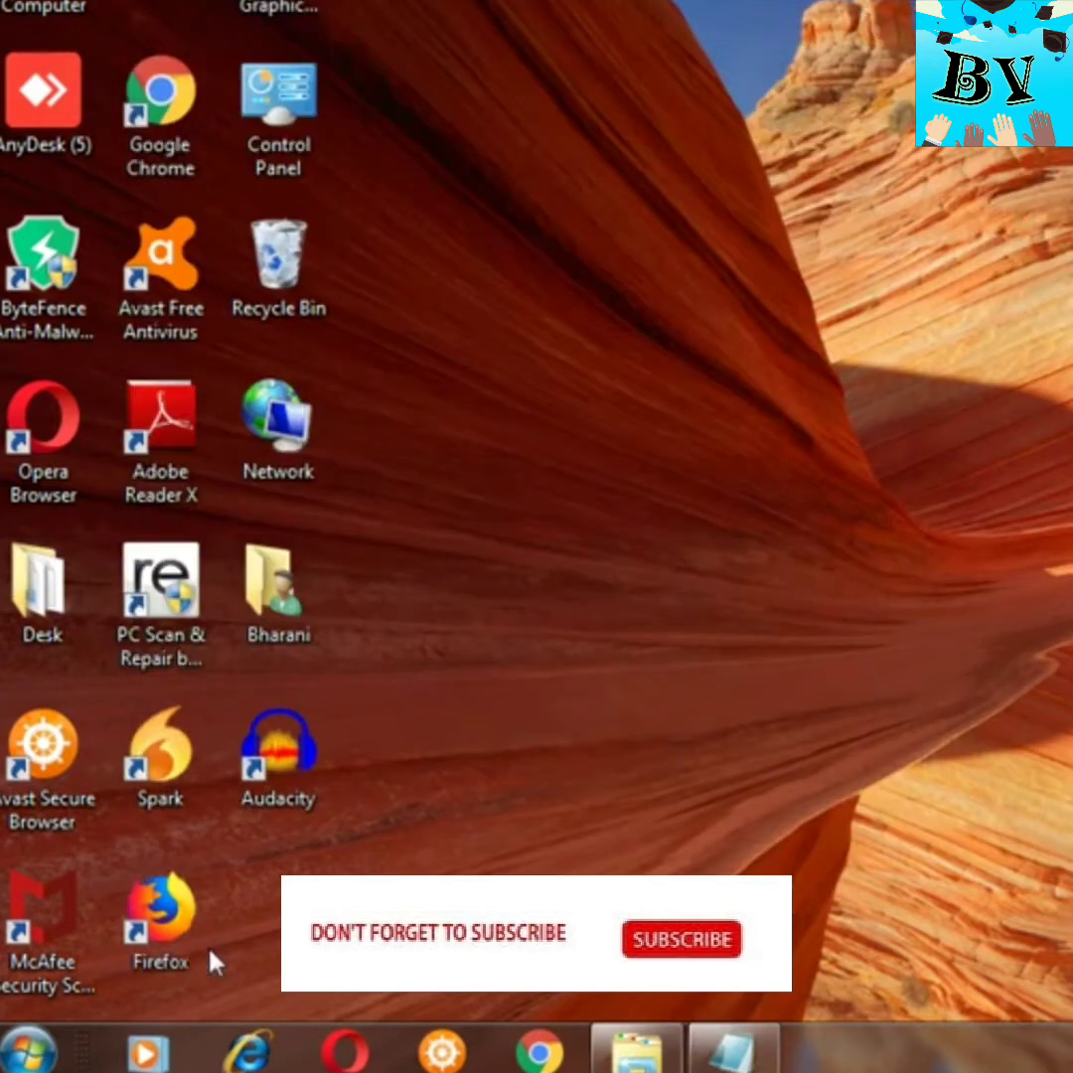
key(super+r)
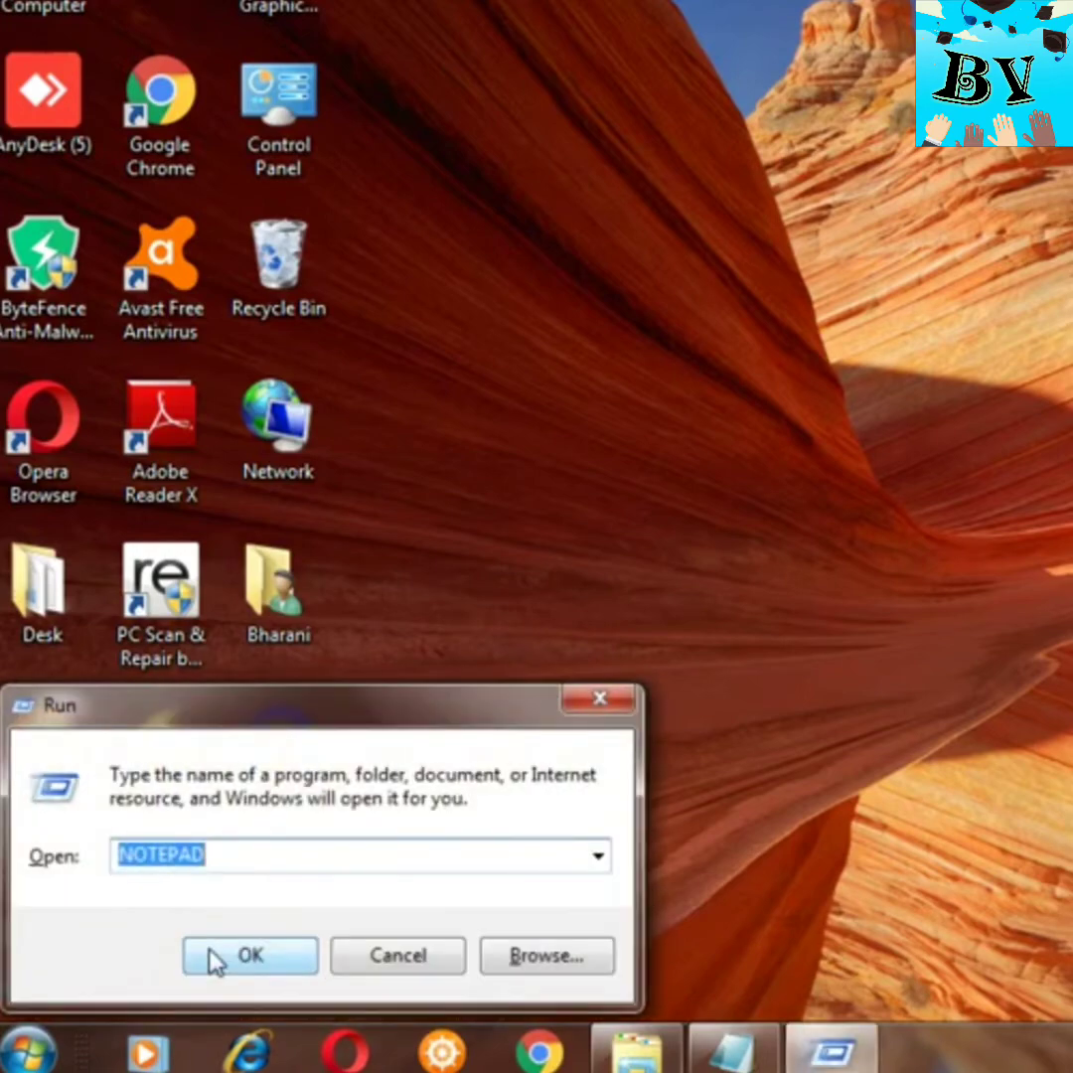
text(wordpad)
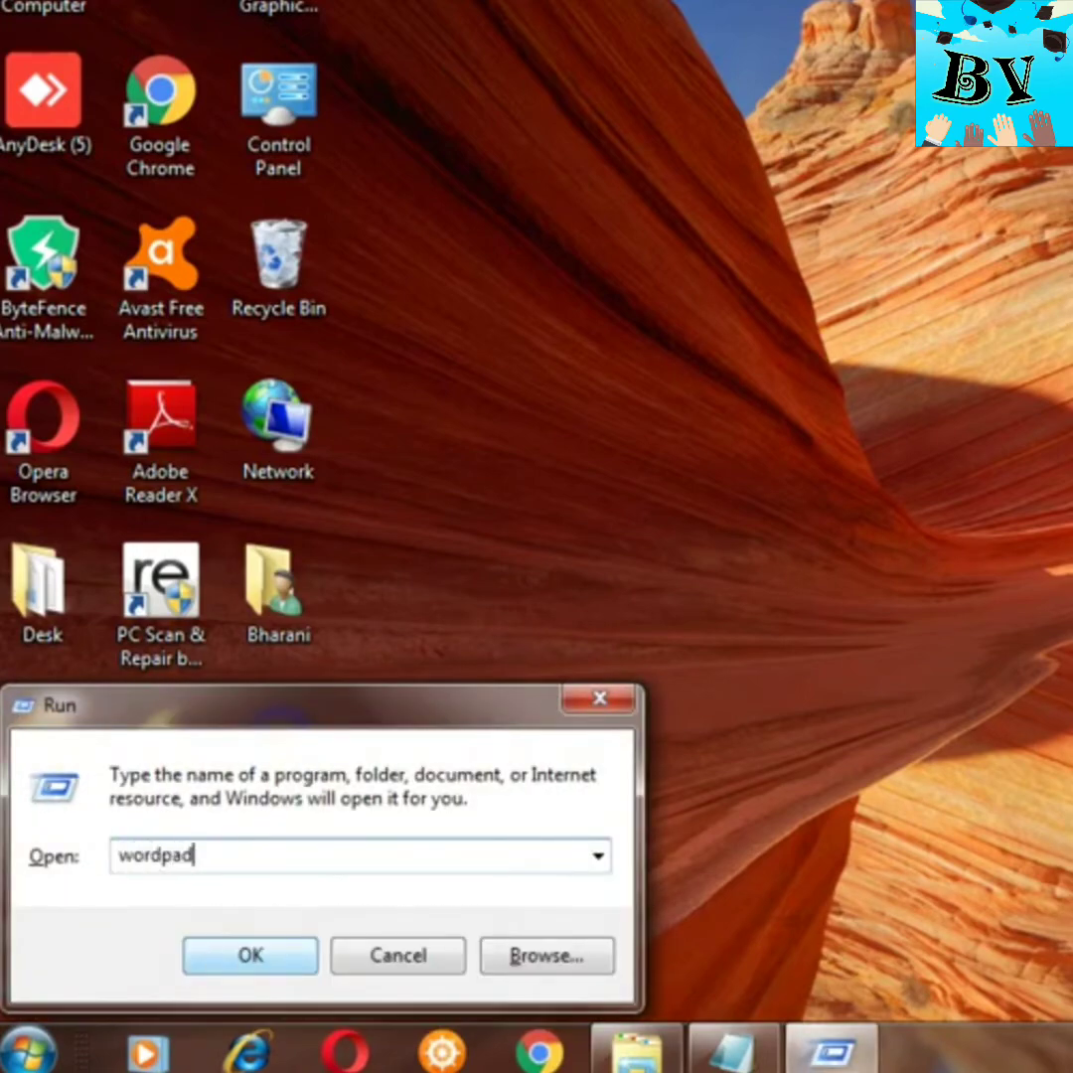
click(211, 956)
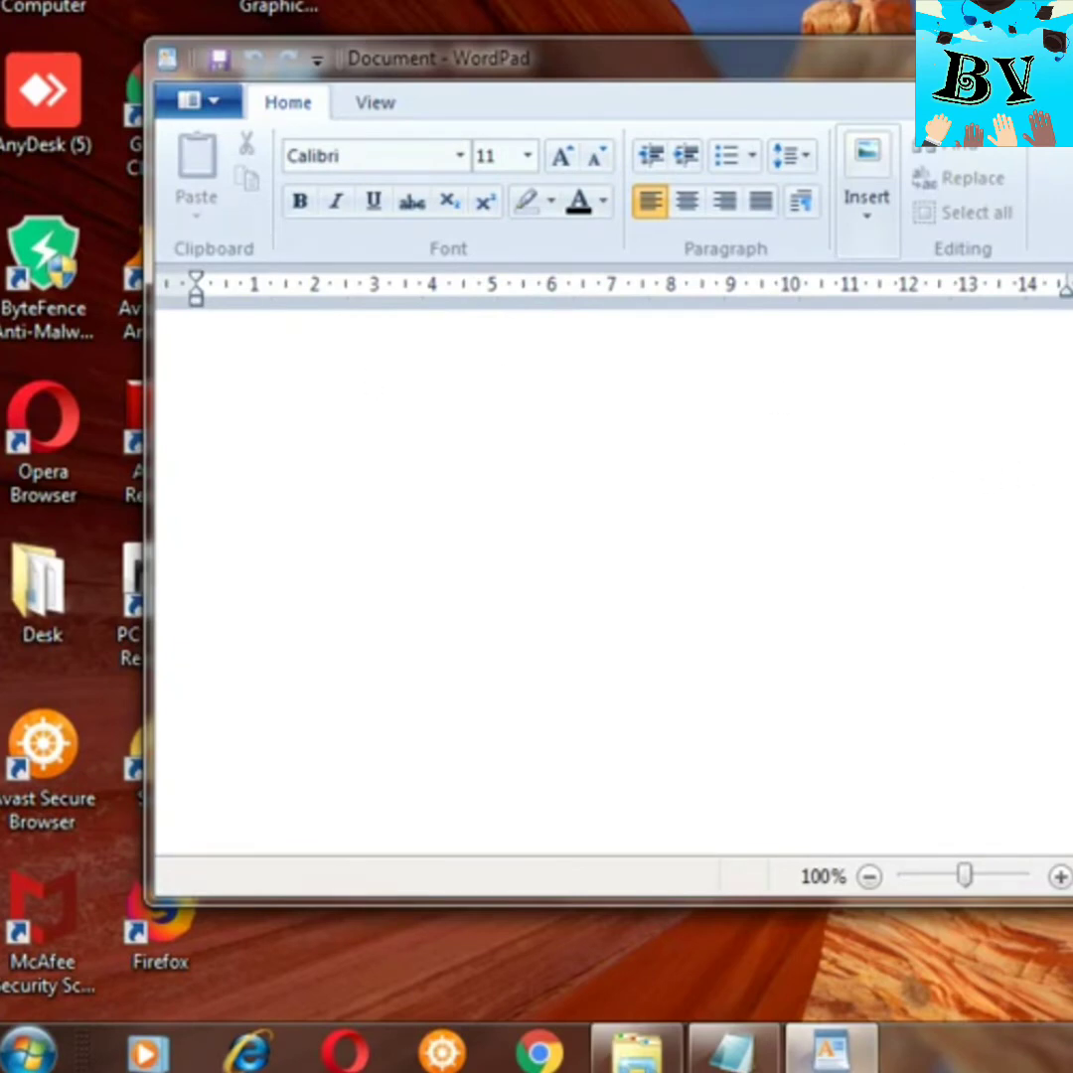
text(safdsgfdh)
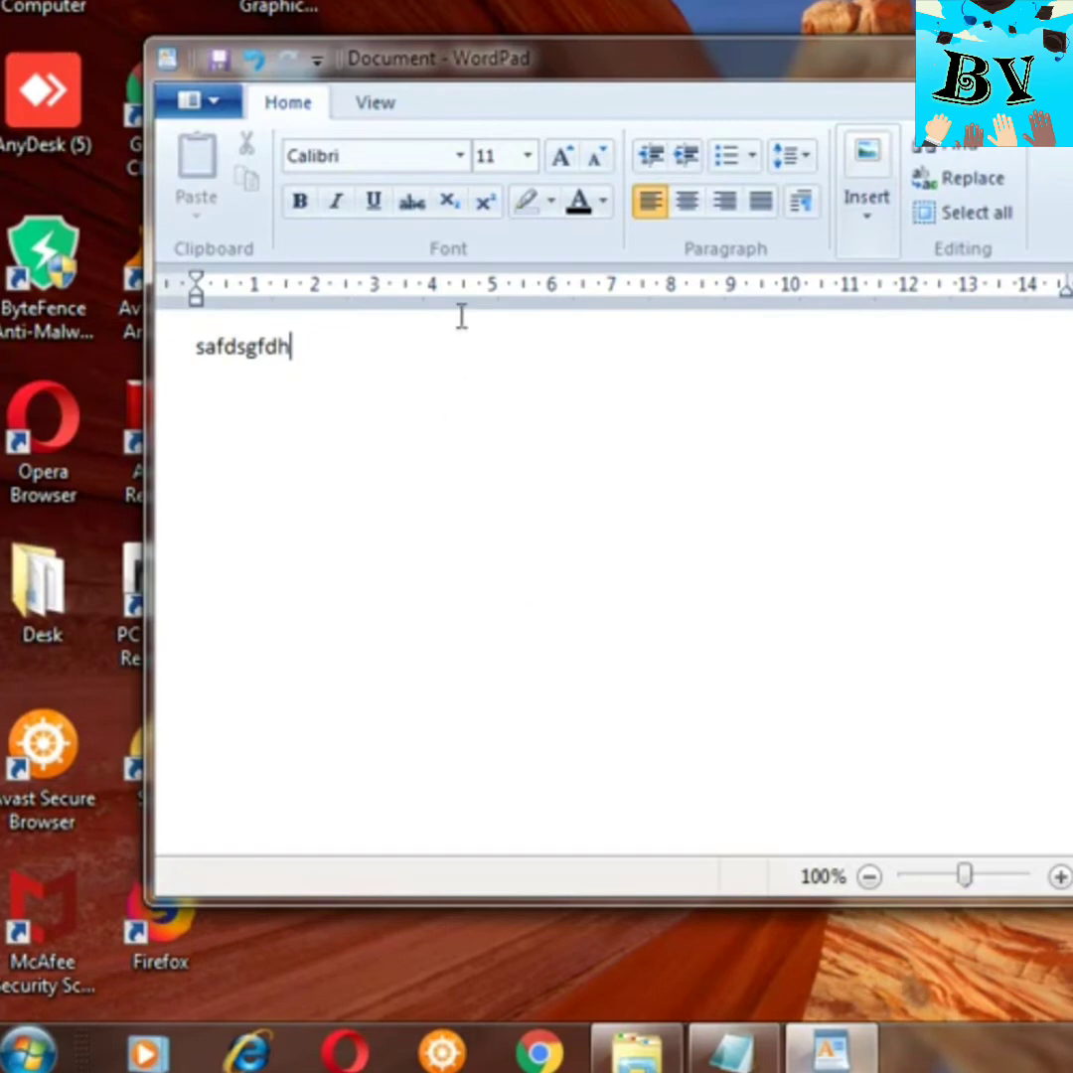
Save the WordPad document as sam in the Documents library, viewing the available file types and keeping Rich Text Format (RTF), and close WordPad
click(216, 62)
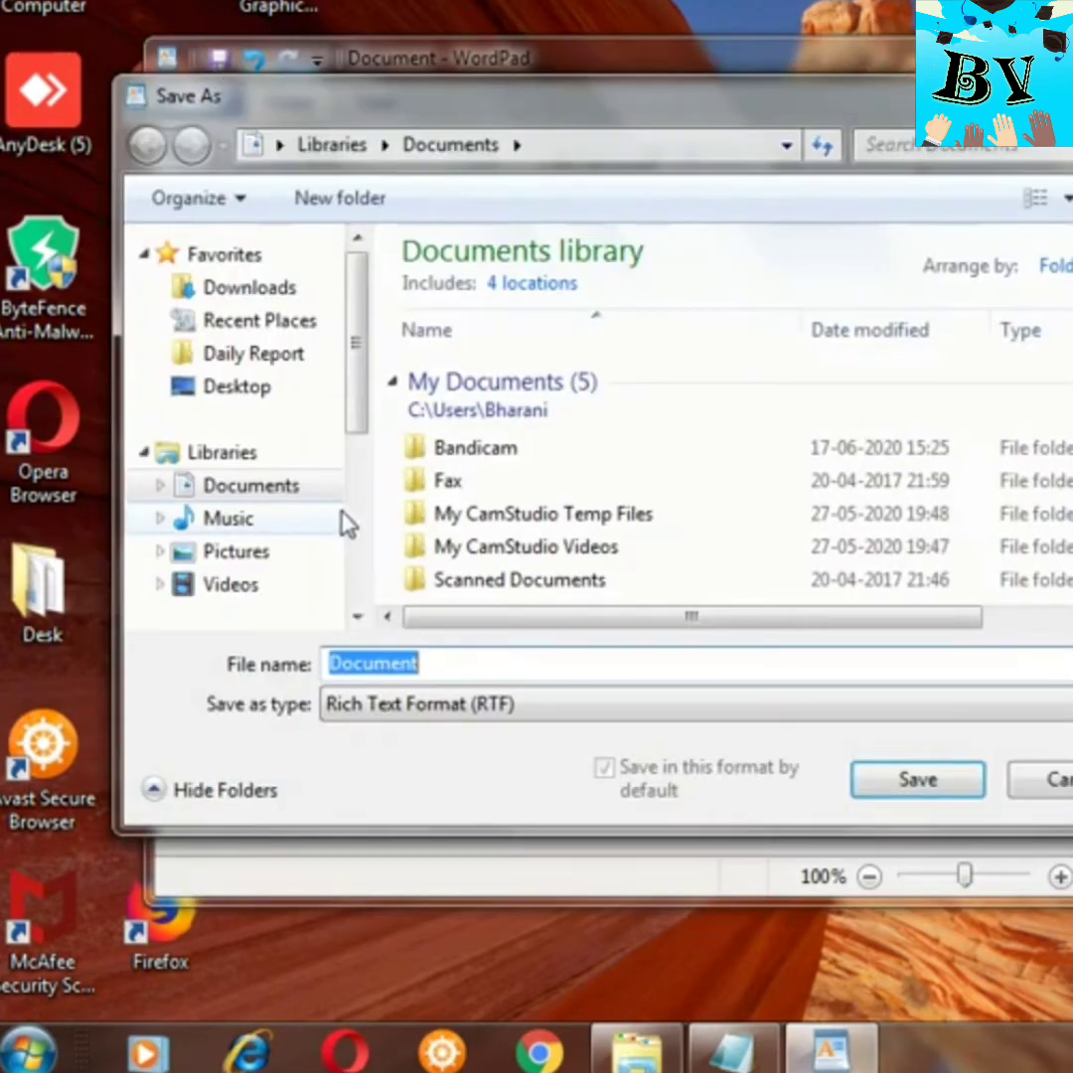
text(sa)
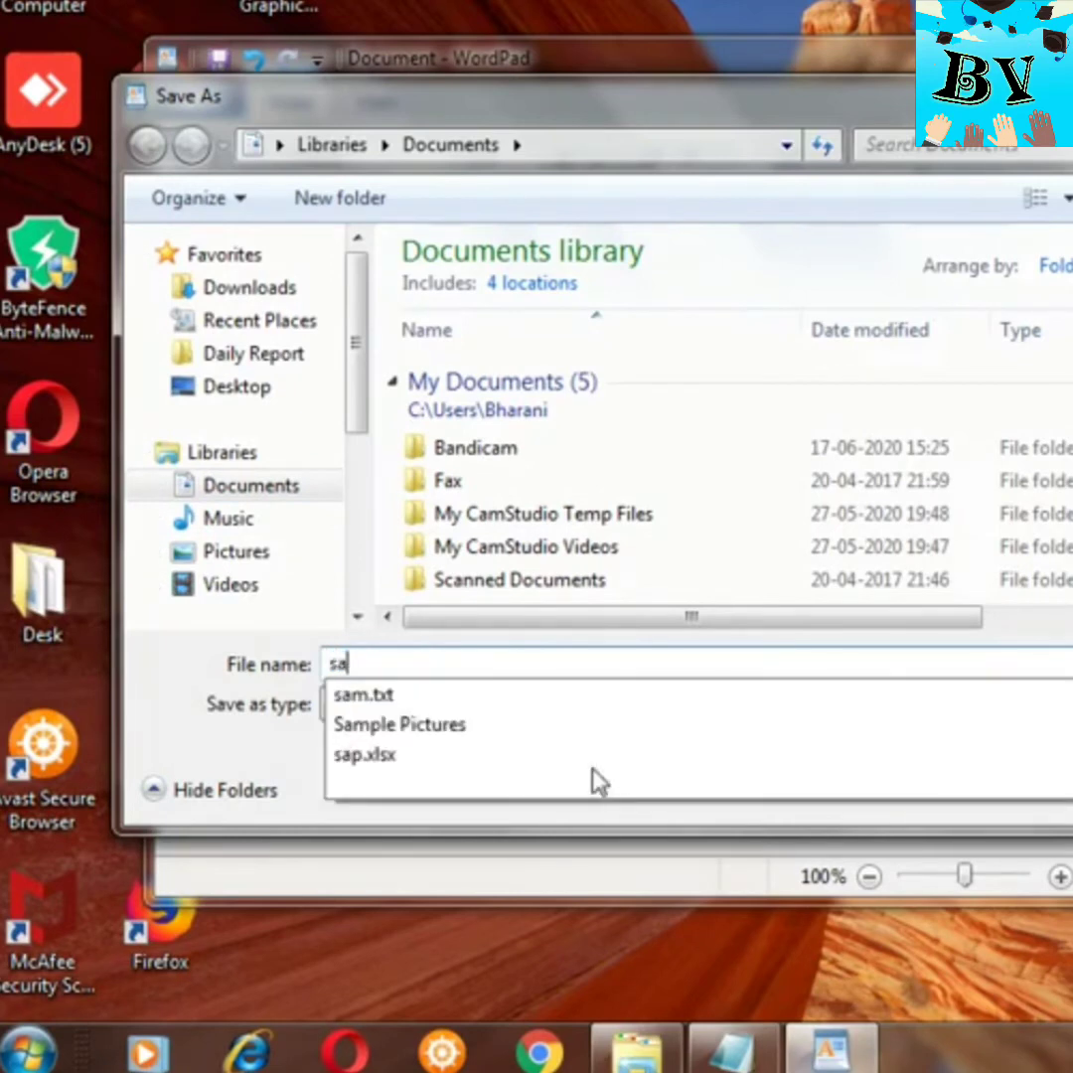
text(m)
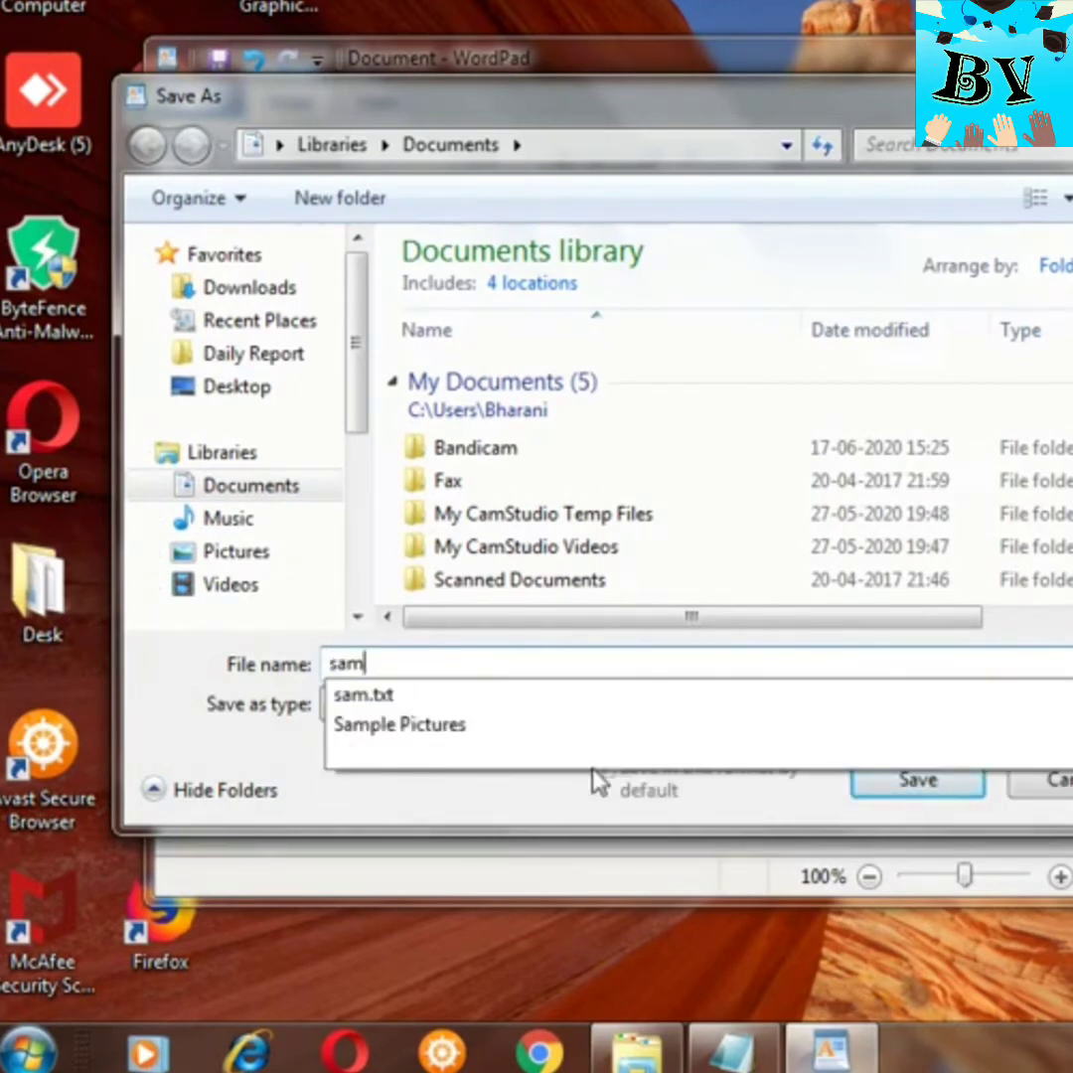
click(493, 801)
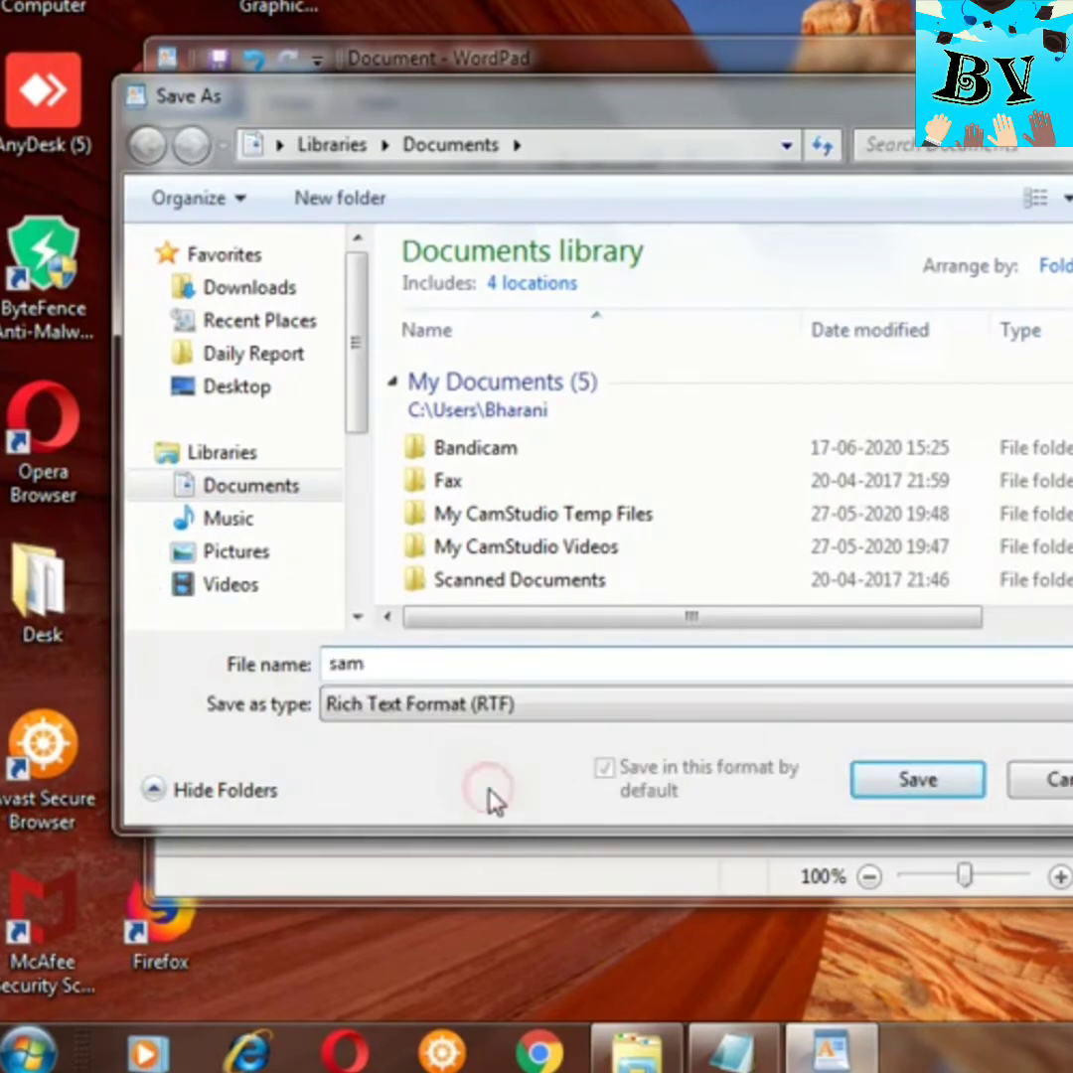
click(564, 701)
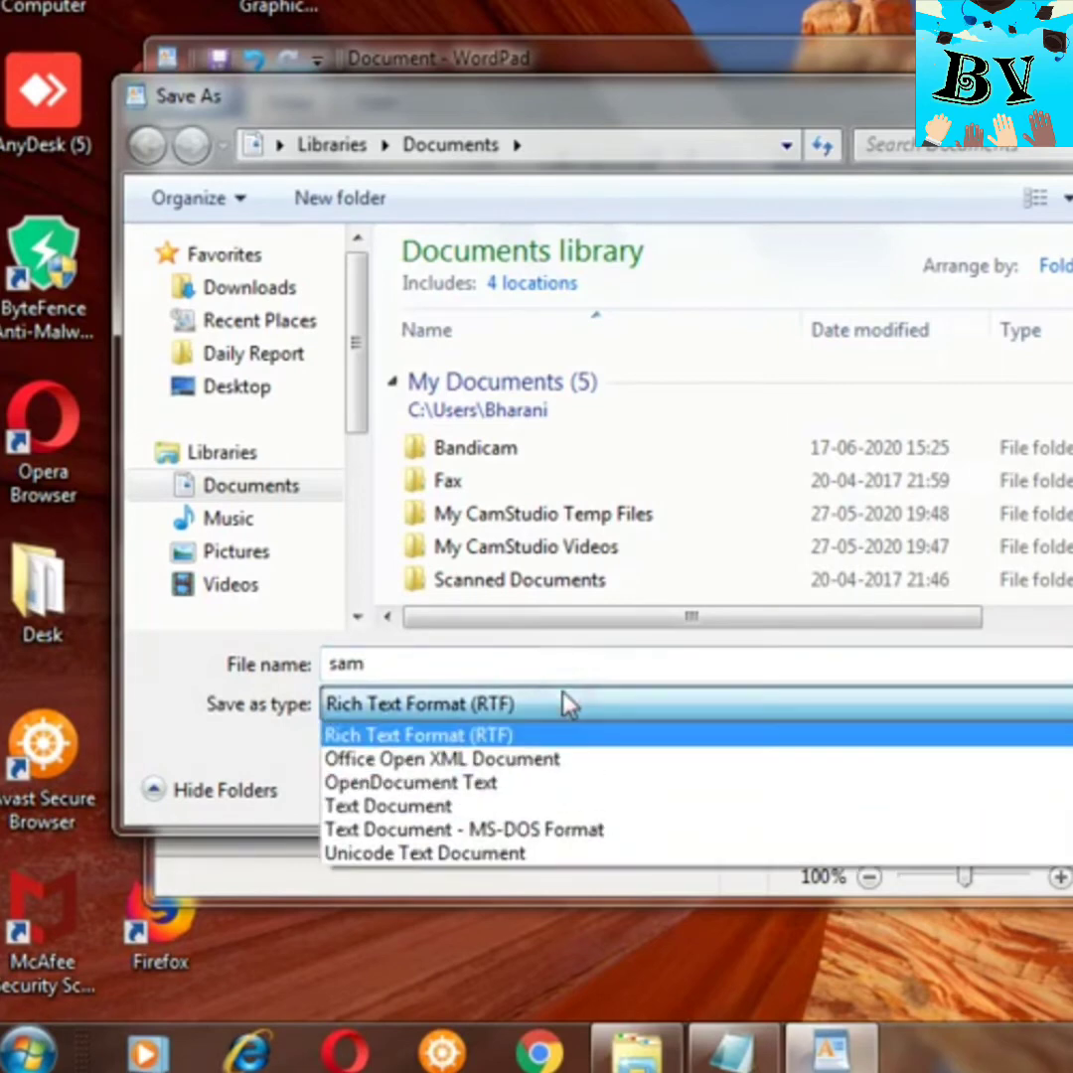
click(561, 746)
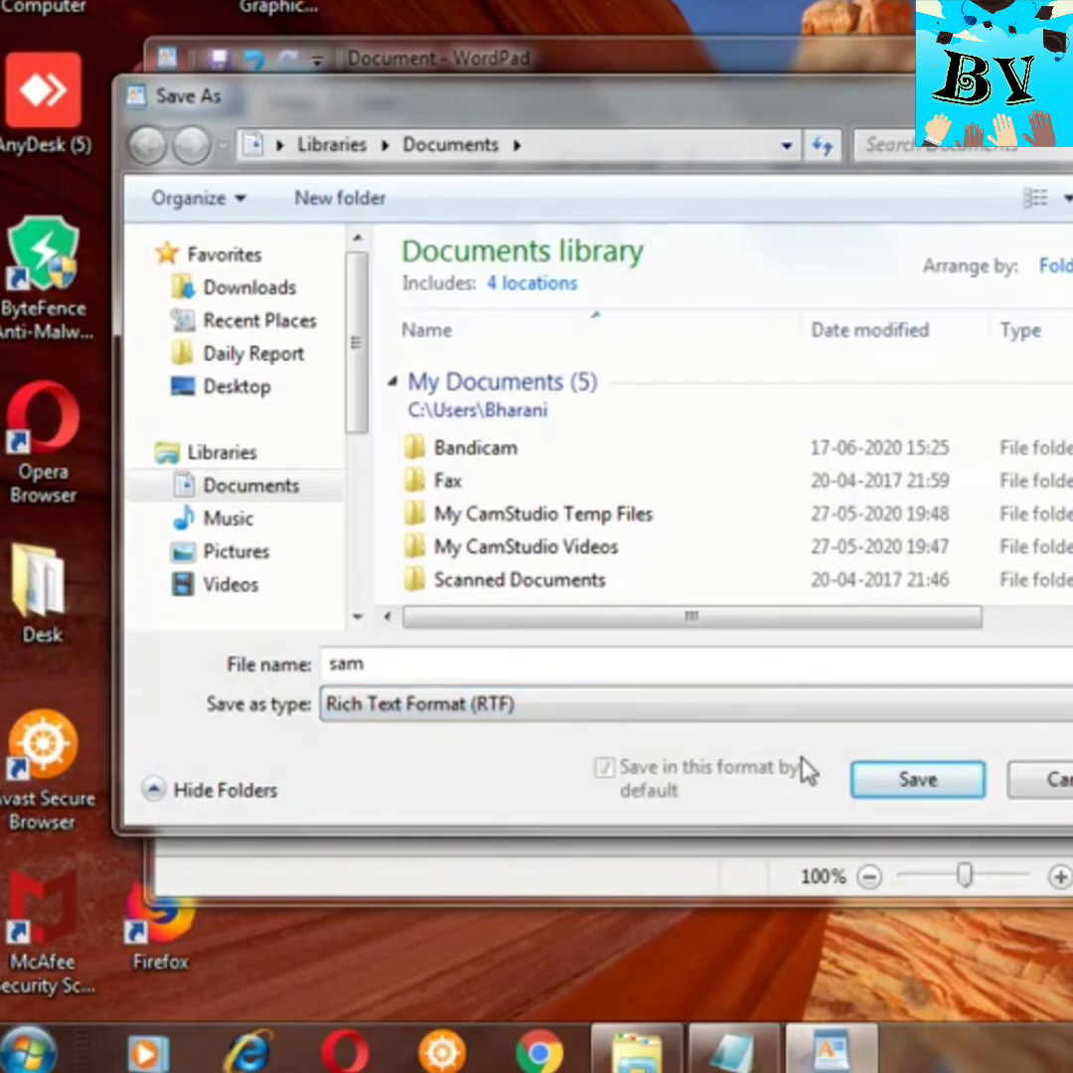
click(855, 791)
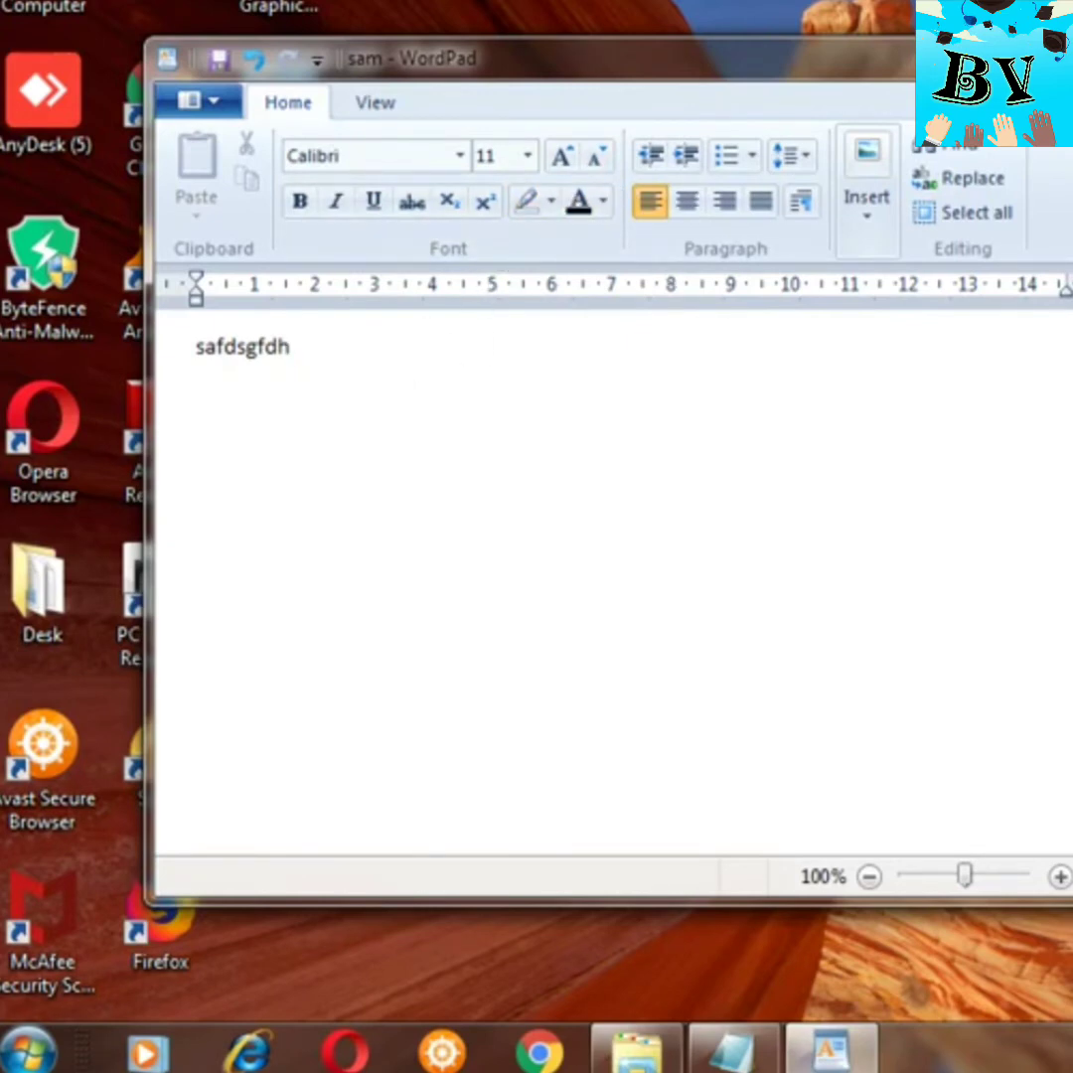
key(alt+F4)
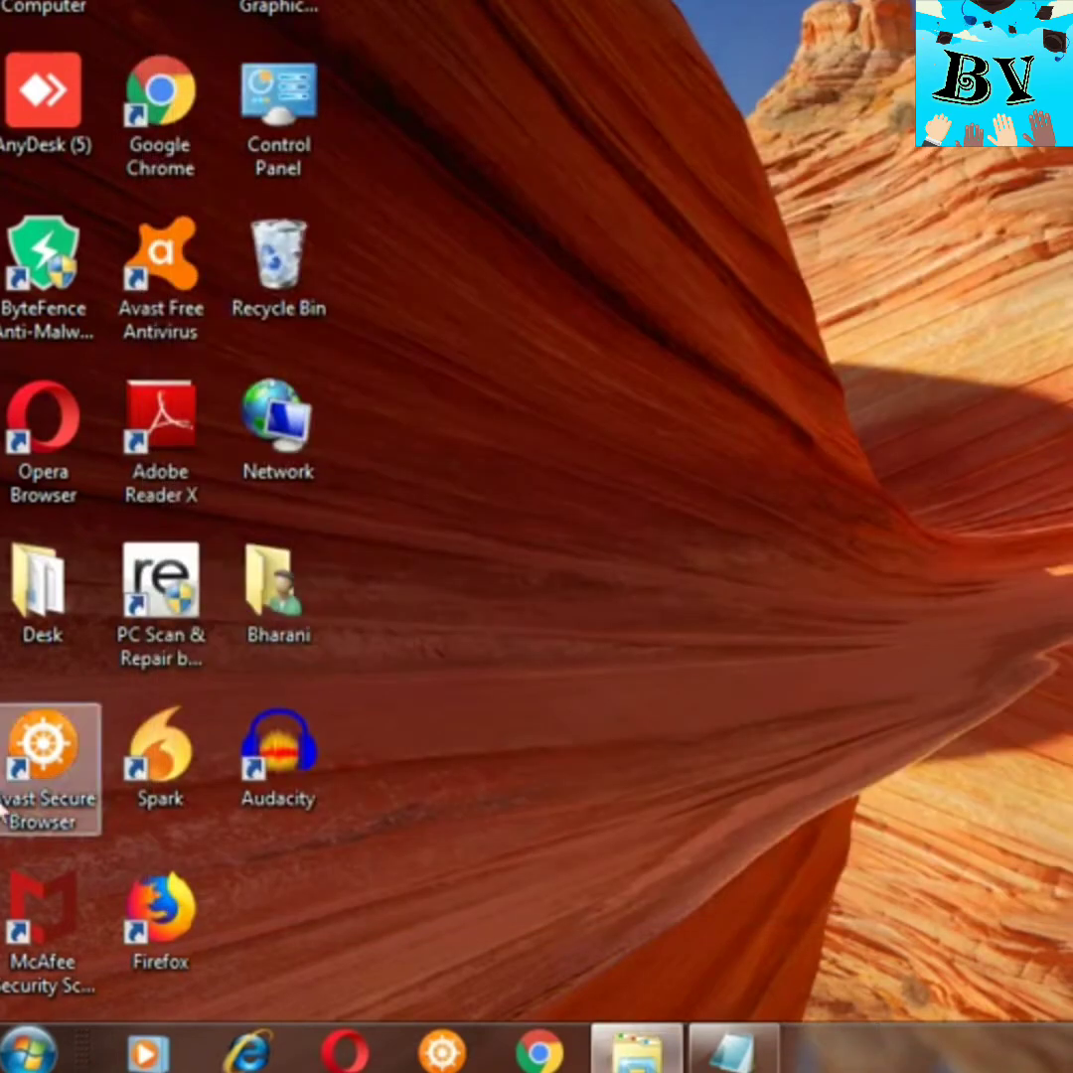
Launch Microsoft Office Word 2007 with a new blank document
key(super)
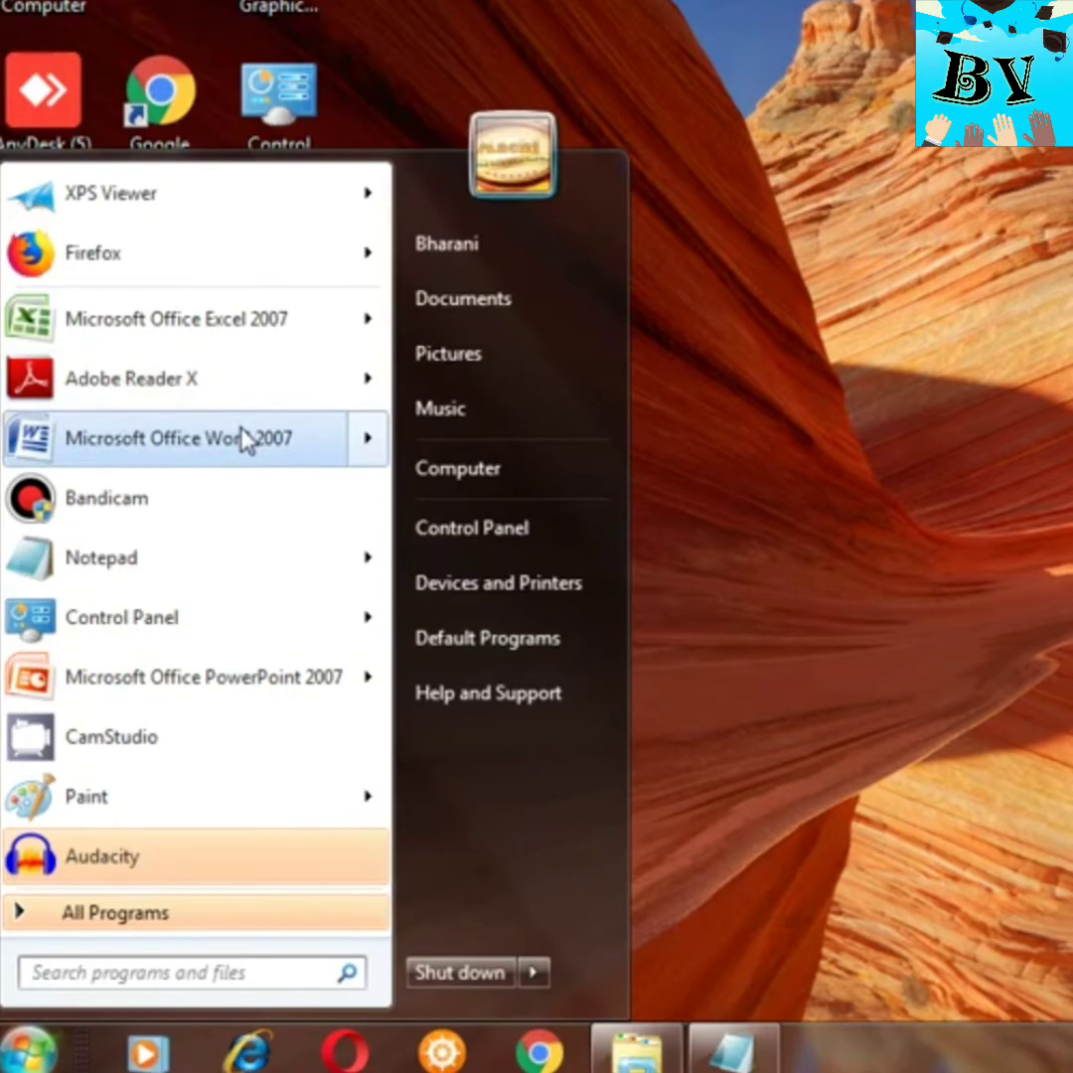
mouse_move(246, 440)
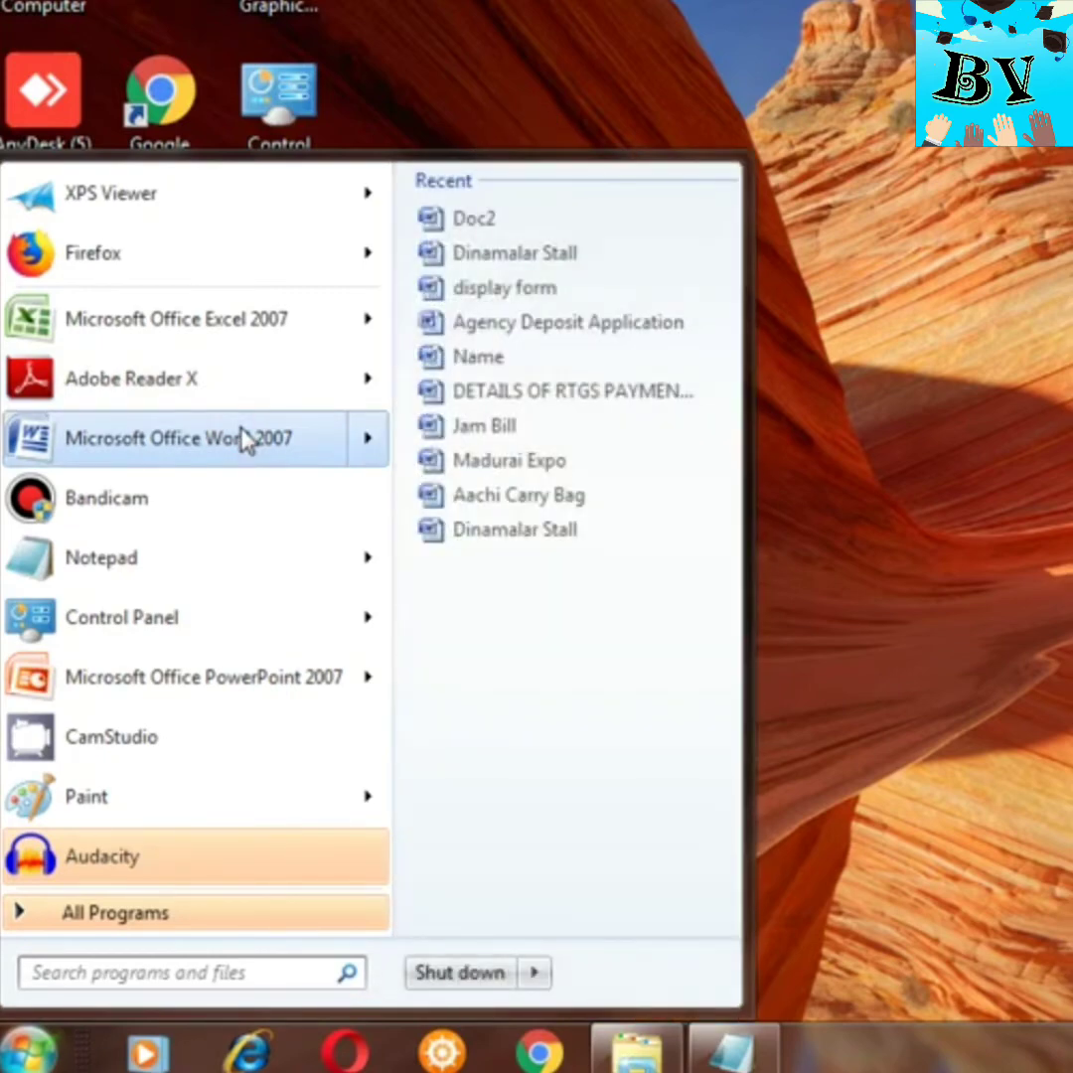
click(248, 438)
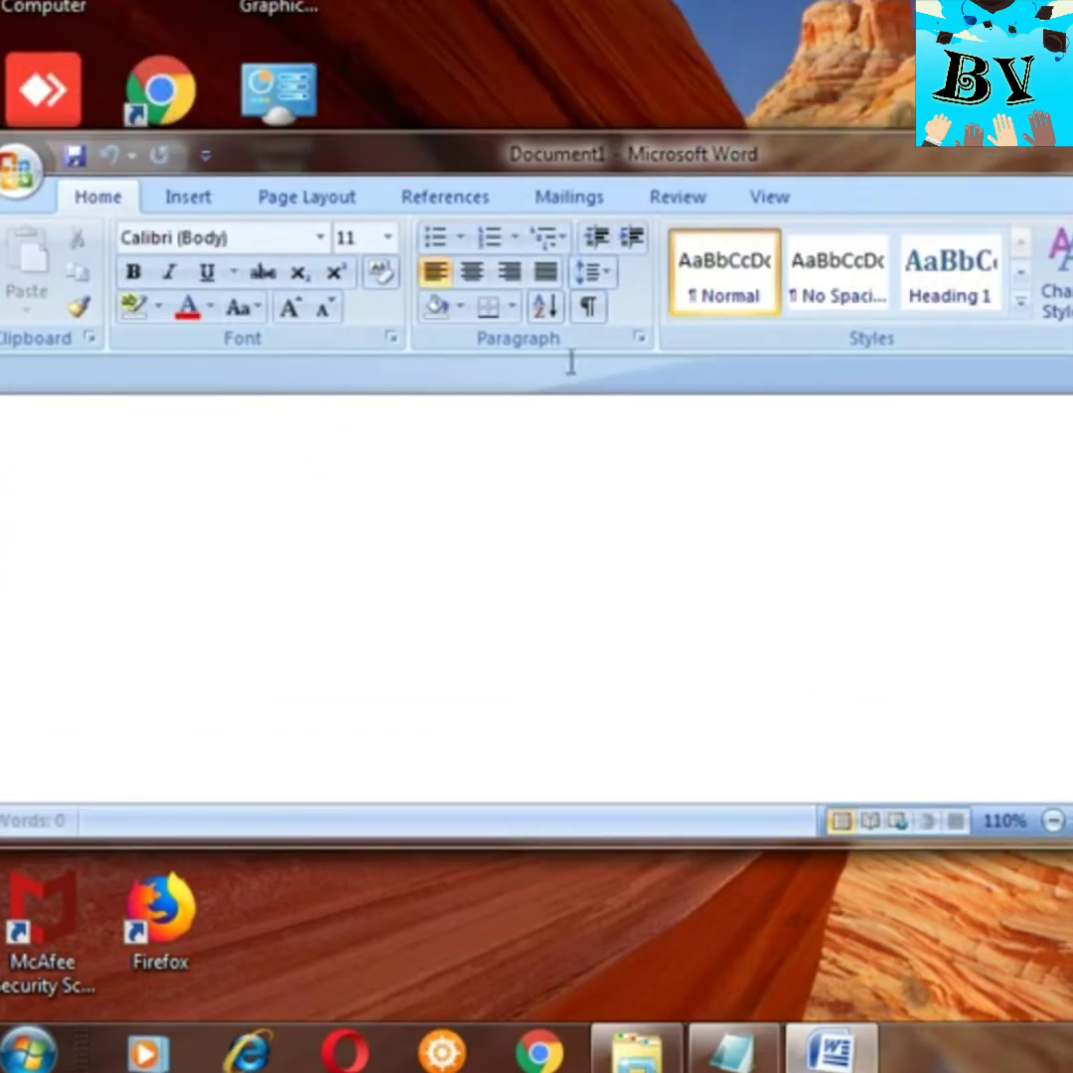
Save the blank document as Doc1 in the Documents library, viewing the available file types and keeping Word Document, and close Word
click(74, 157)
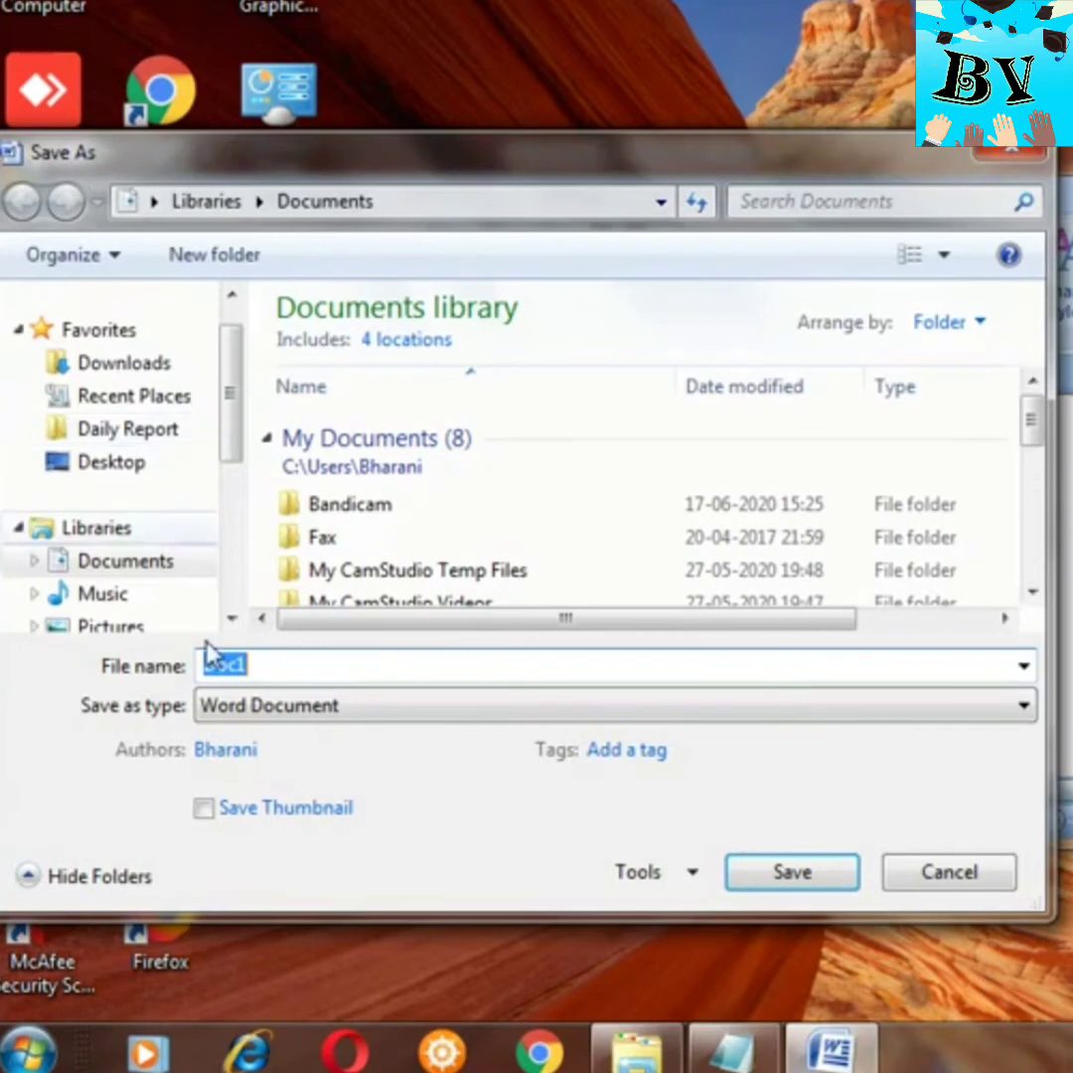
click(264, 710)
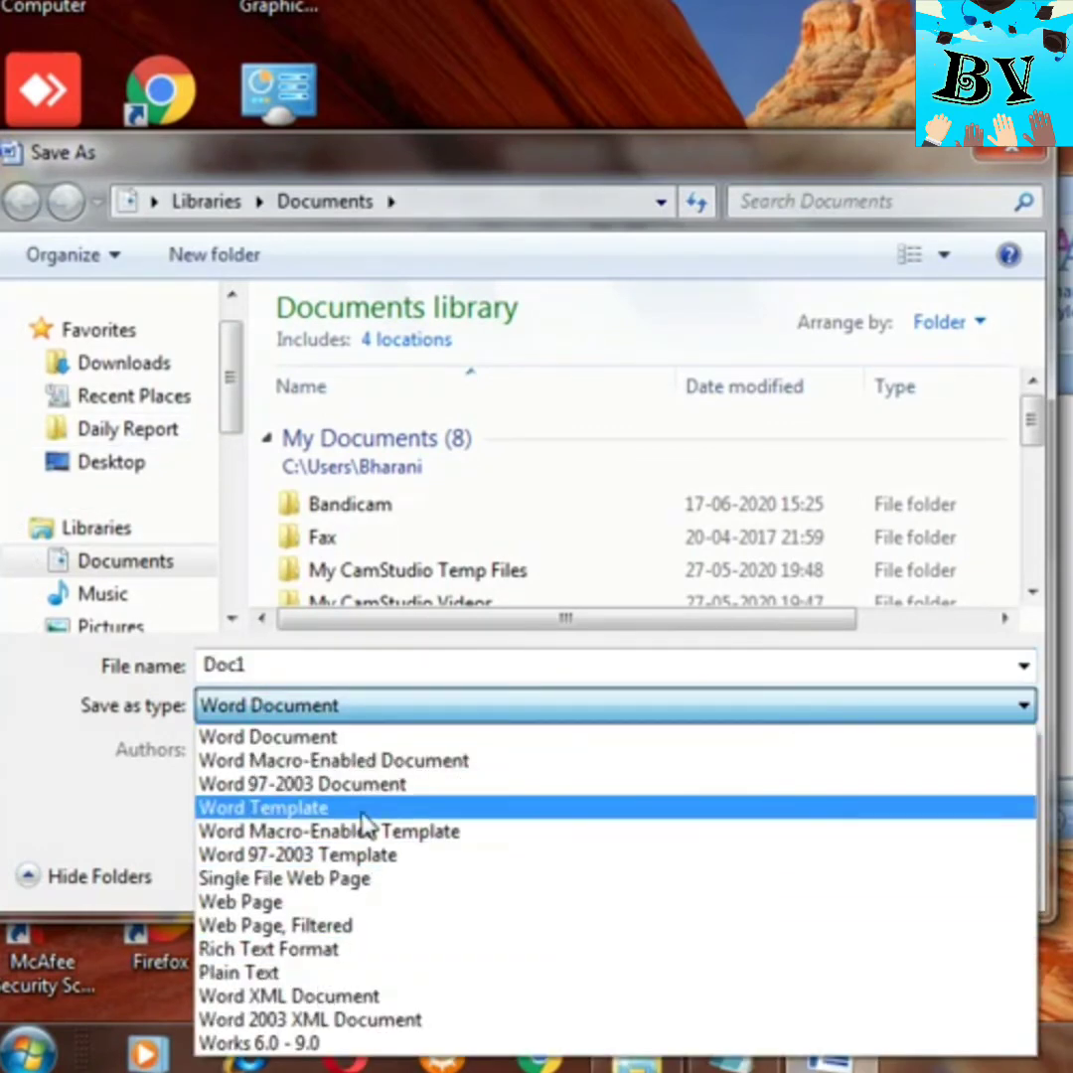
click(409, 671)
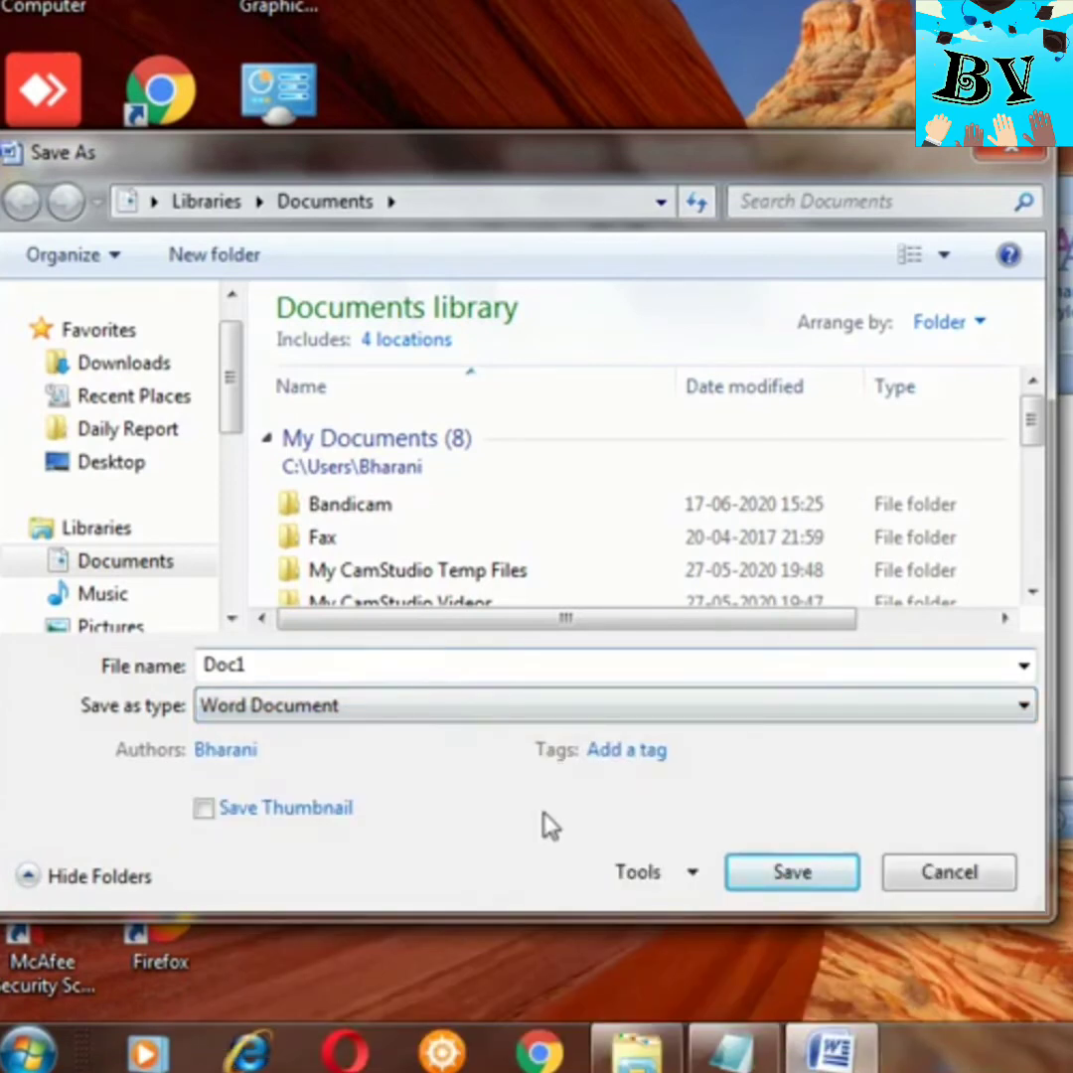
click(774, 876)
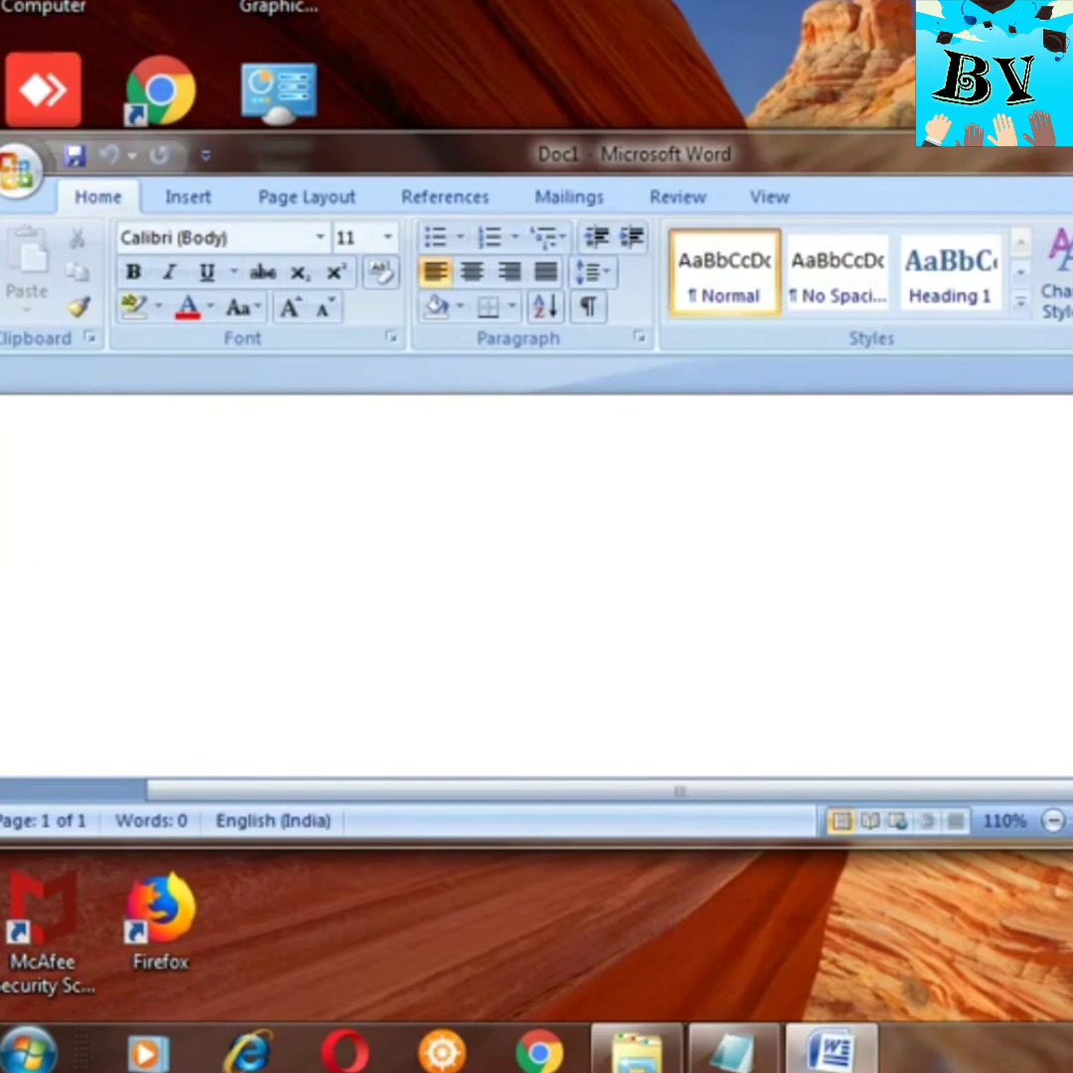
key(alt+F4)
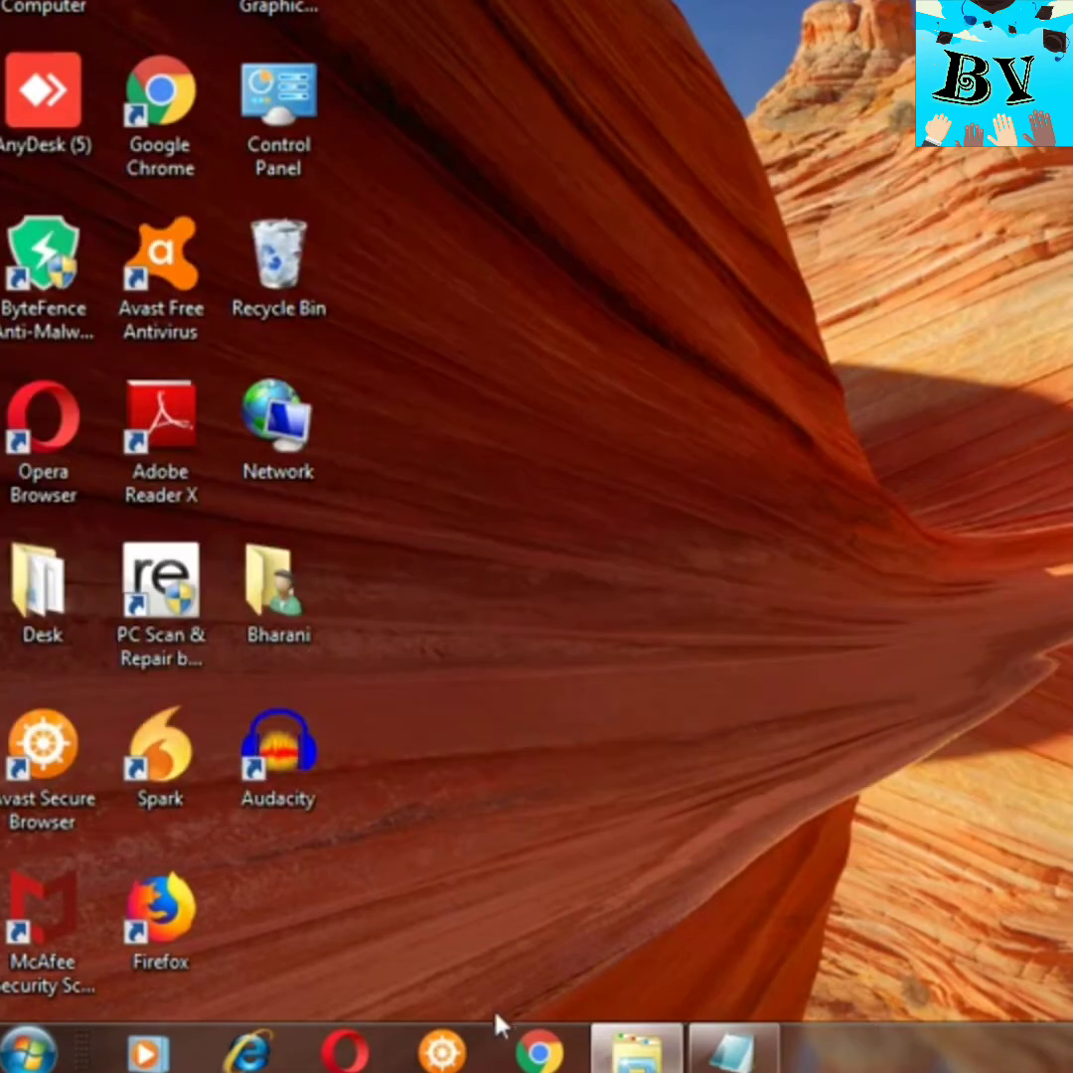
Examine the file type of Doc1 from the Documents library in its properties, and close the properties and the Explorer window
click(631, 1059)
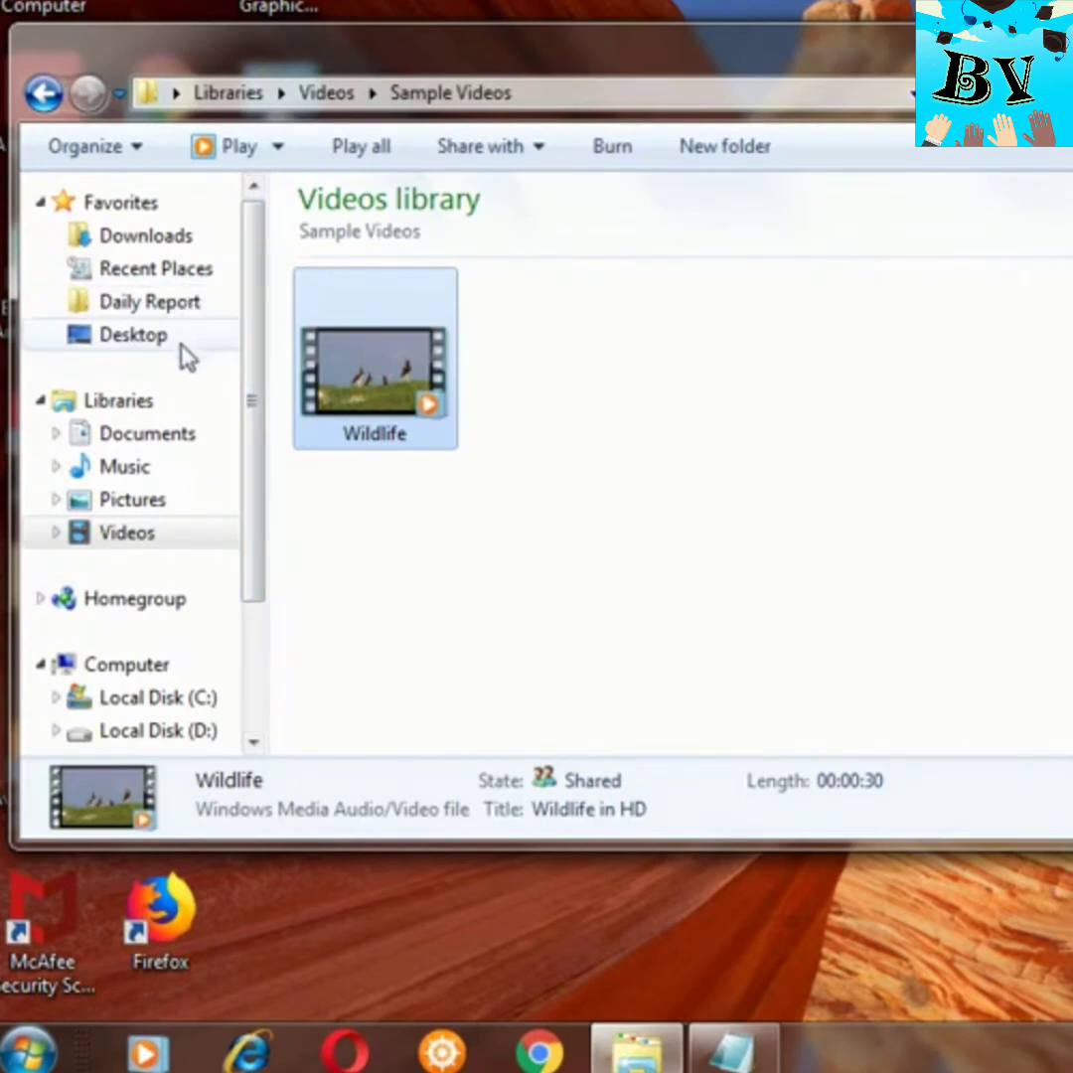
click(166, 439)
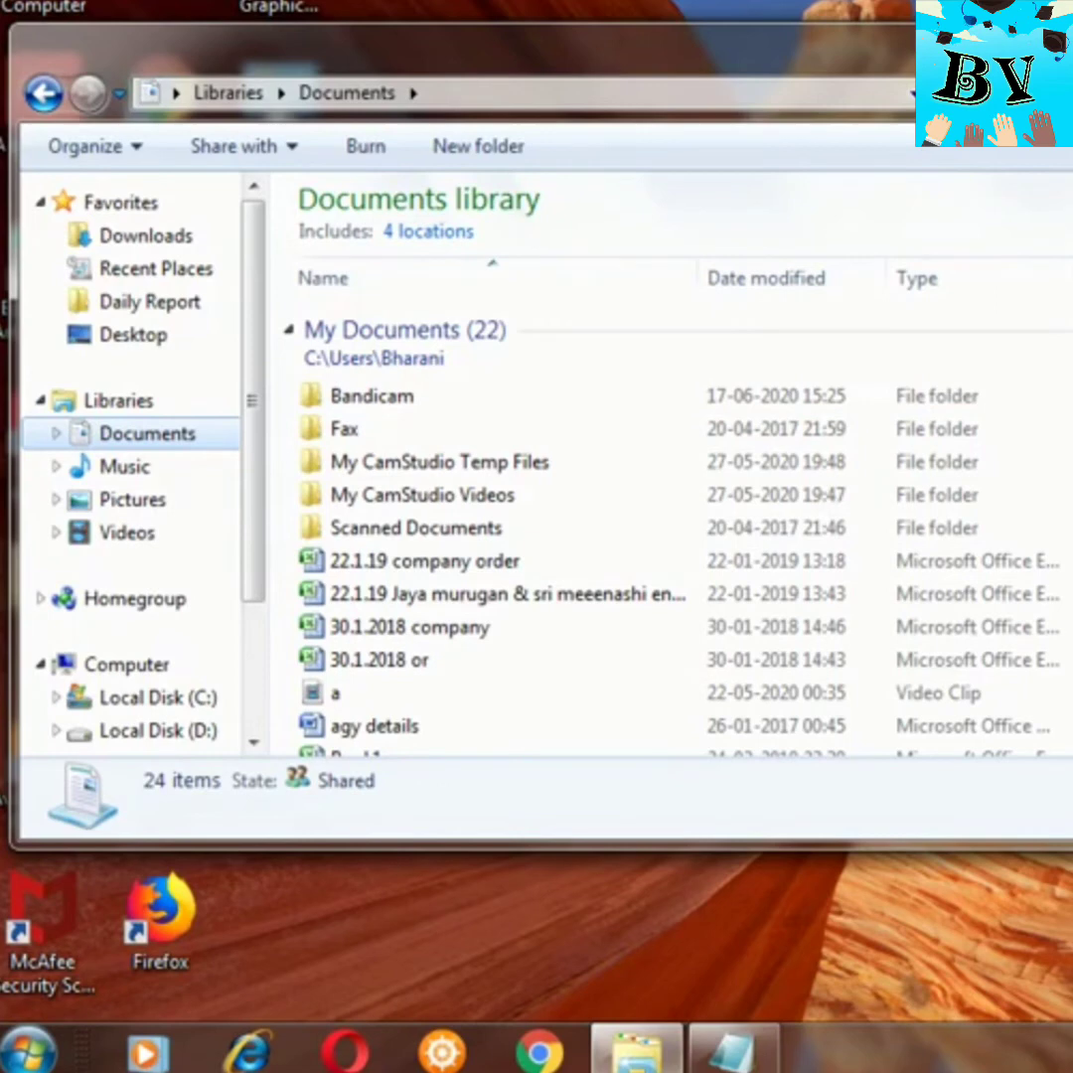
scroll(596, 497, down, 1)
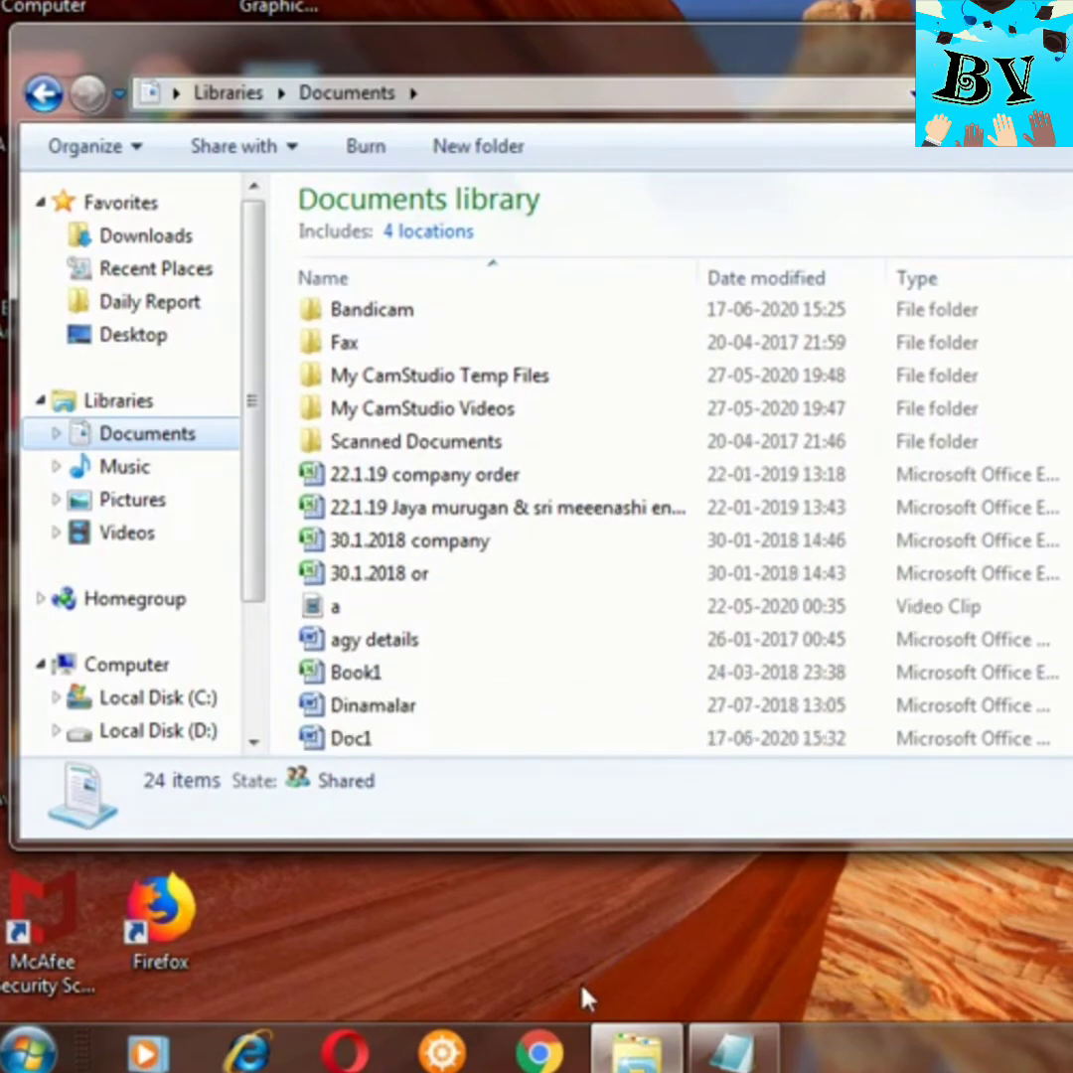
click(373, 747)
right_click(369, 740)
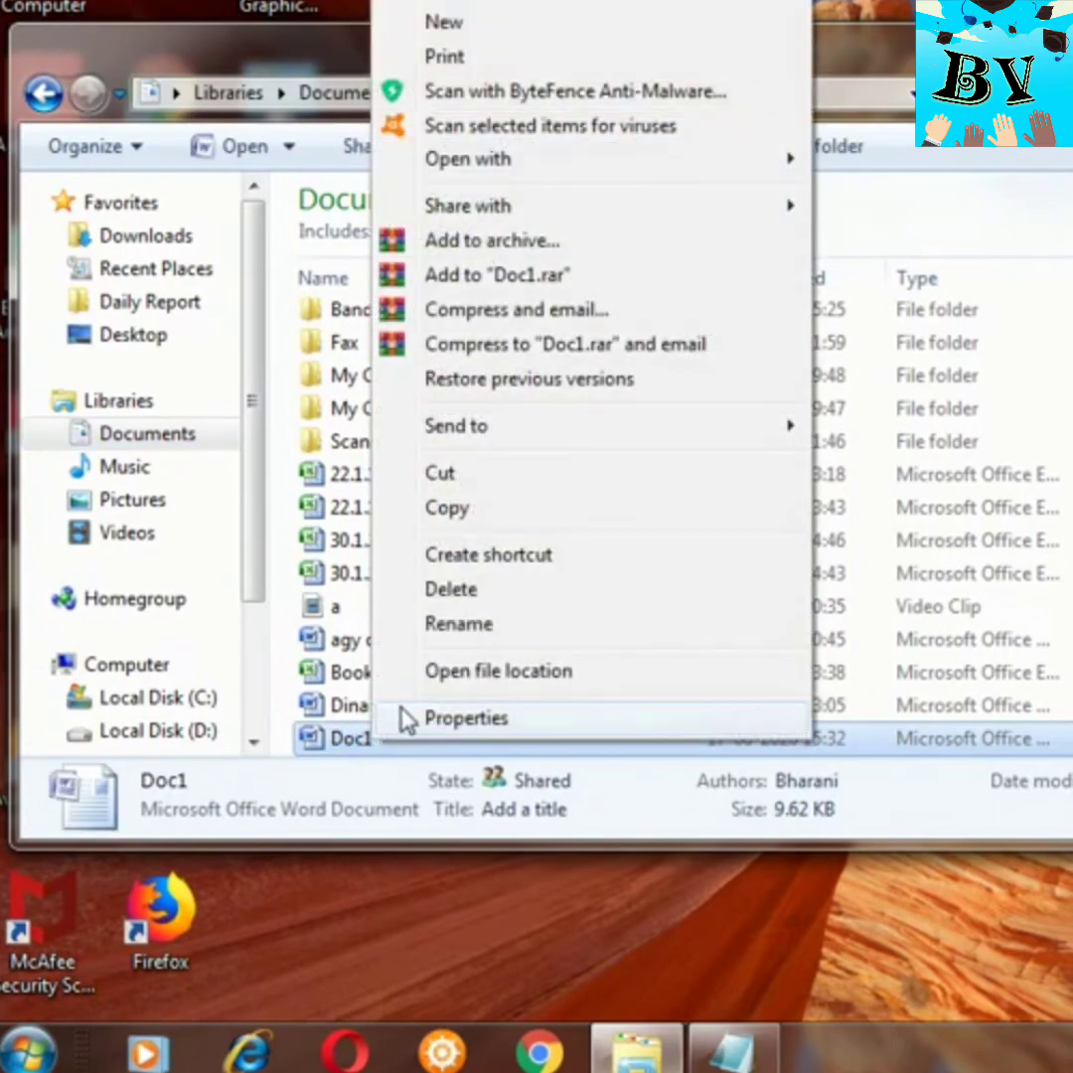
click(465, 718)
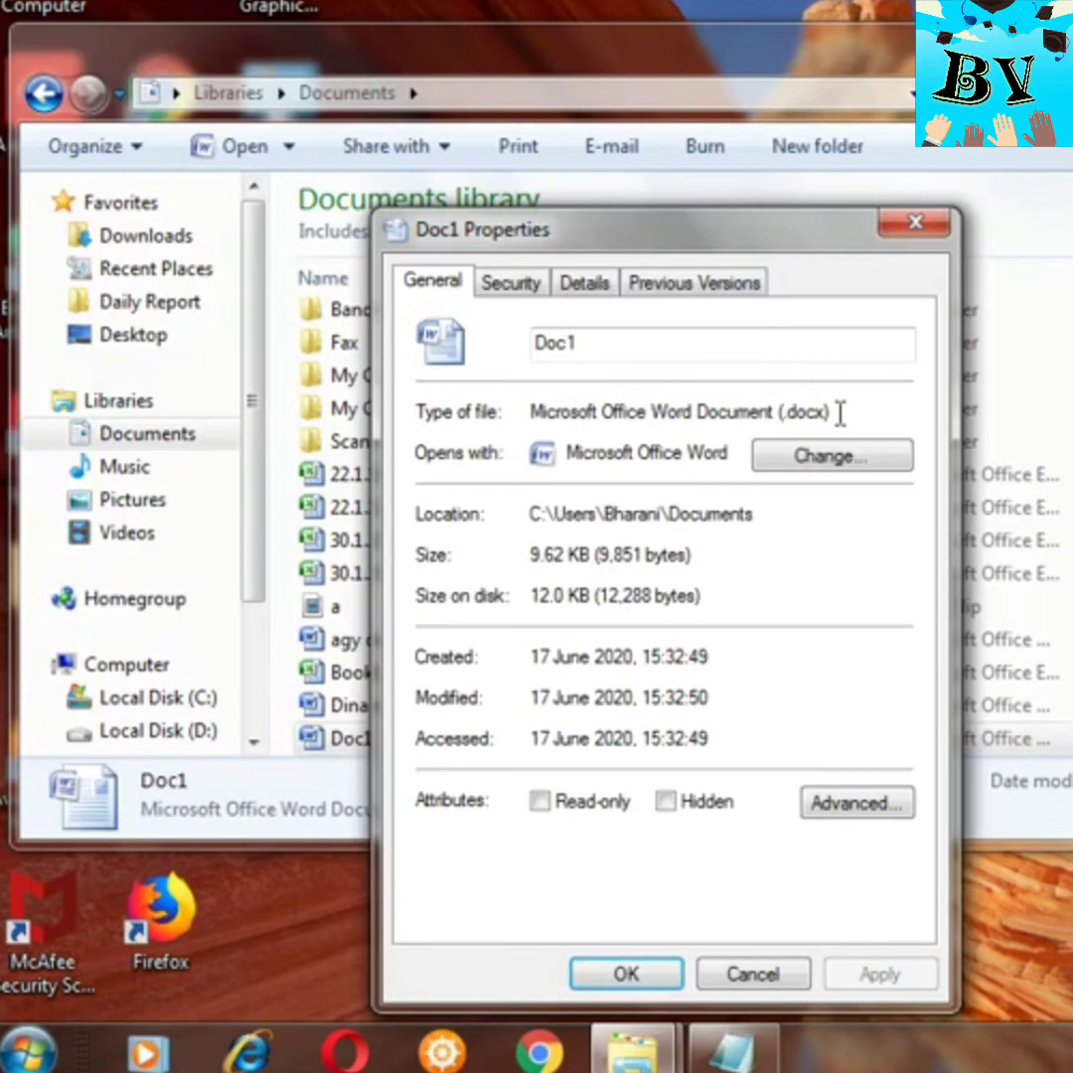
click(624, 975)
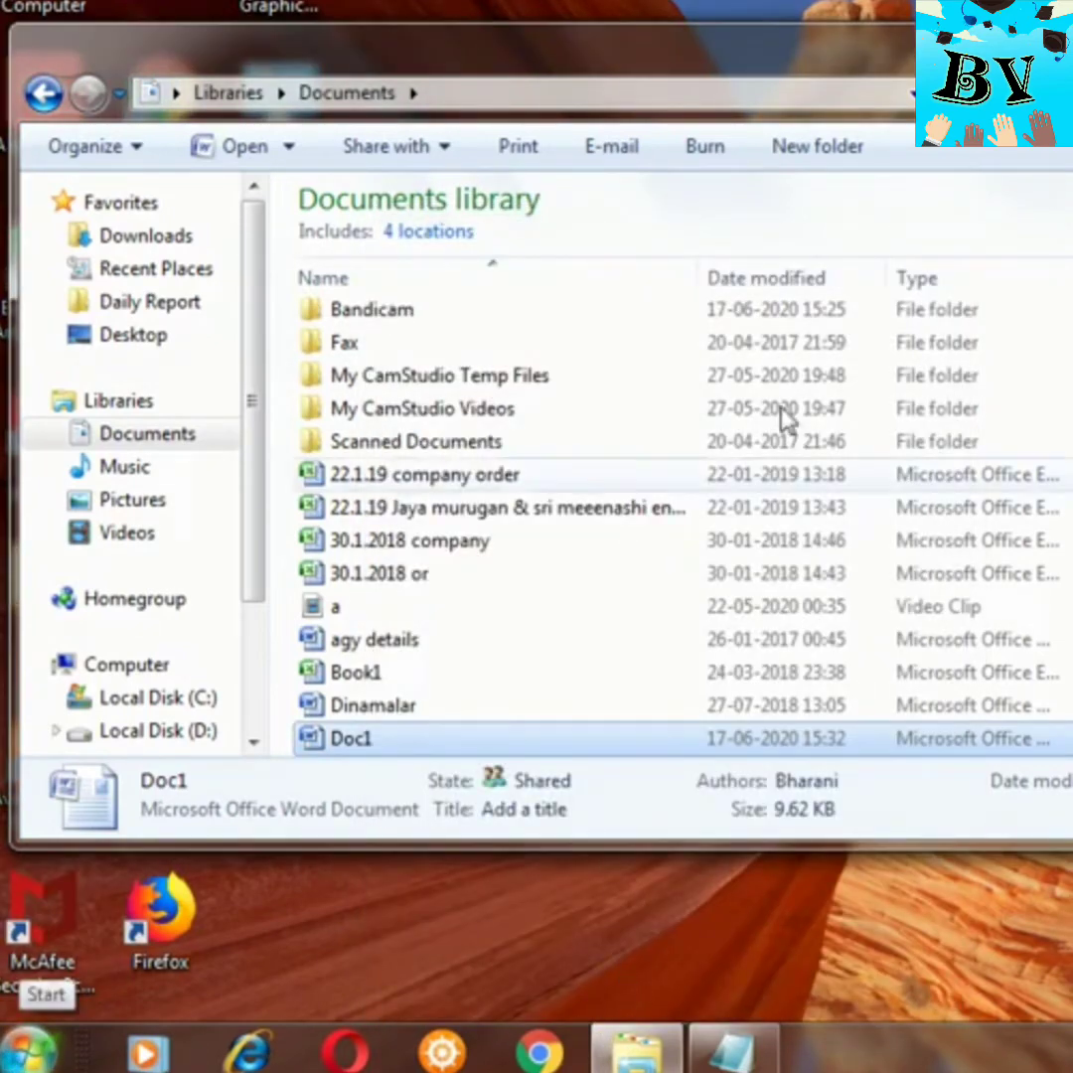
key(alt+F4)
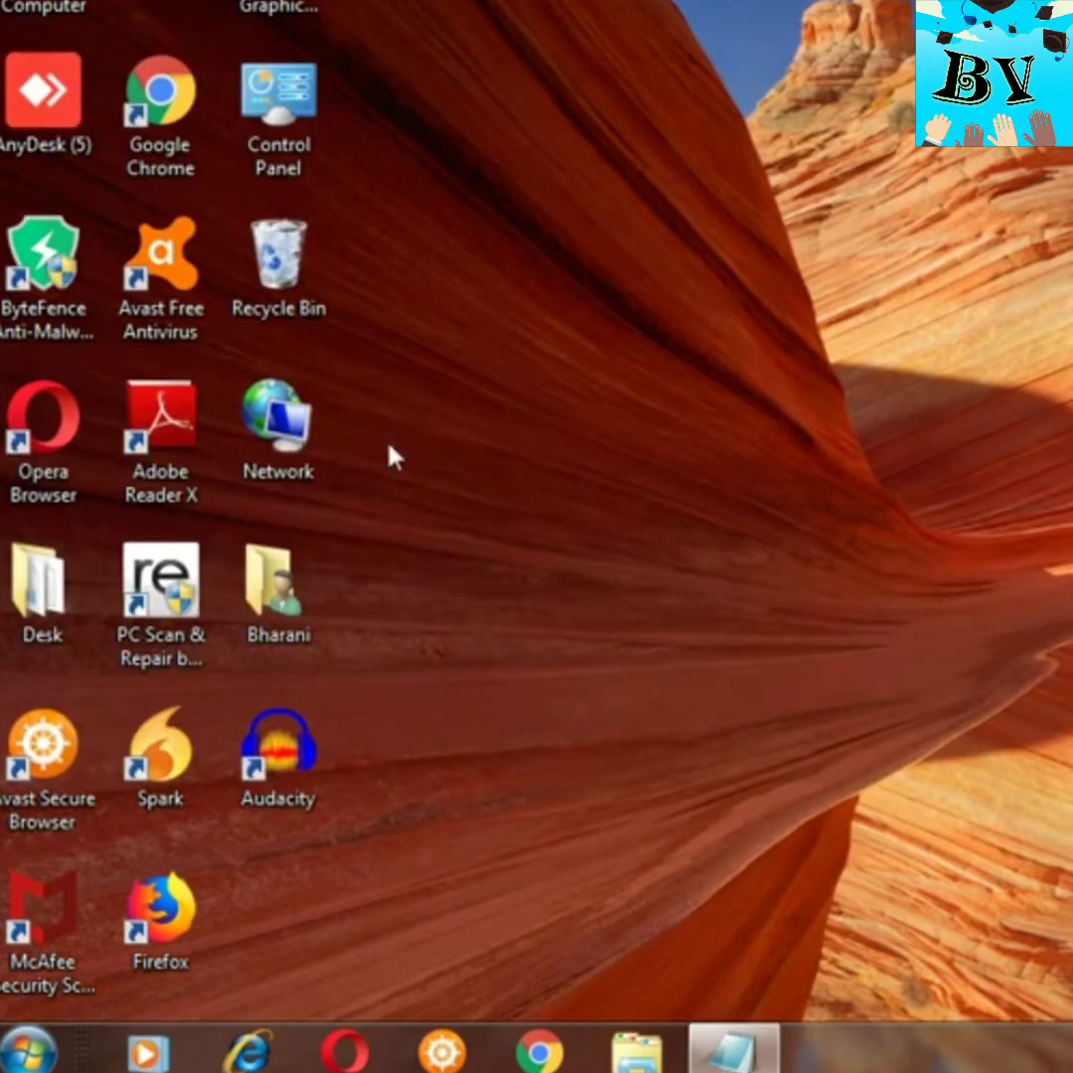
Launch Microsoft Office Excel 2007 and start saving the blank workbook, viewing the available file types and keeping Excel Workbook
click(28, 1048)
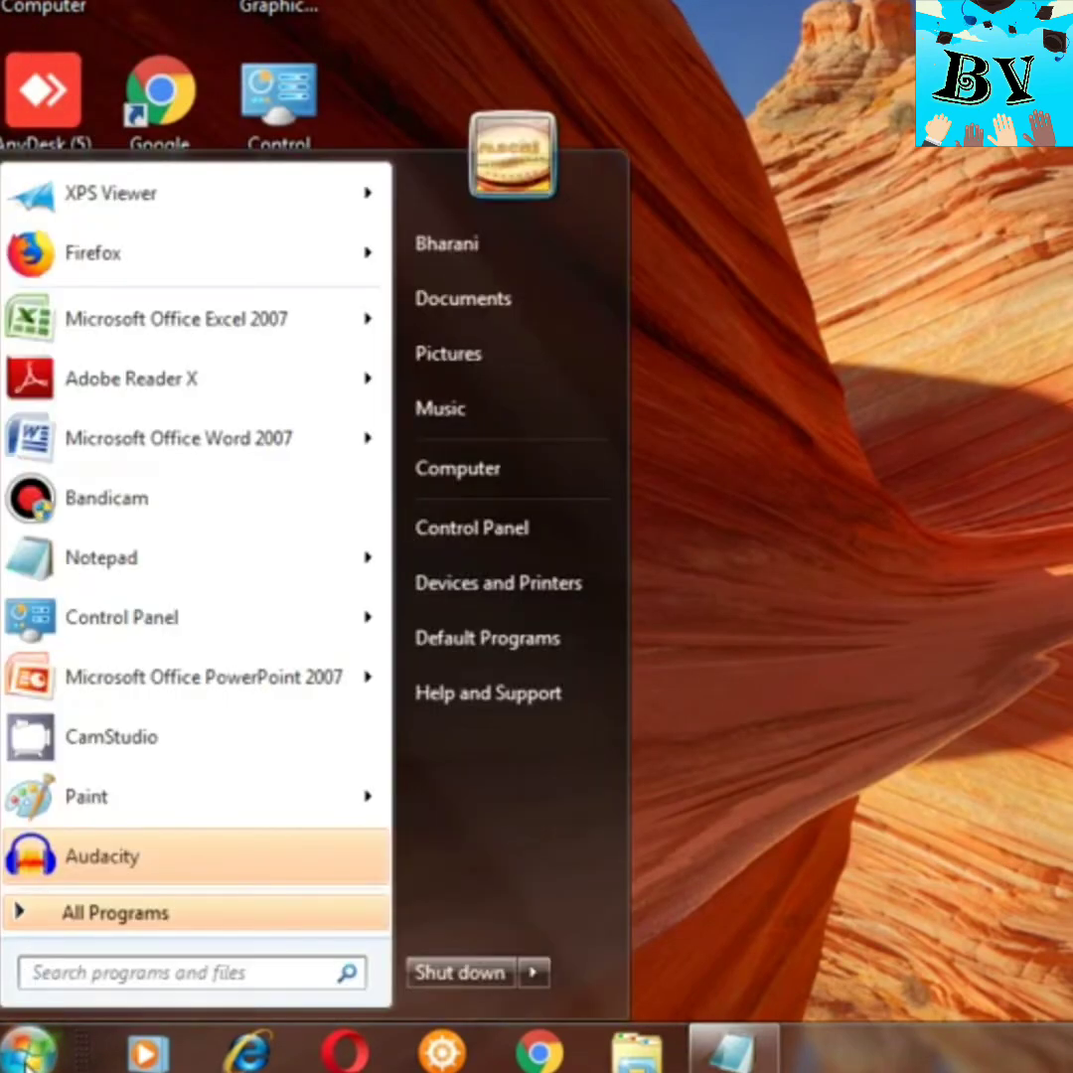
click(247, 336)
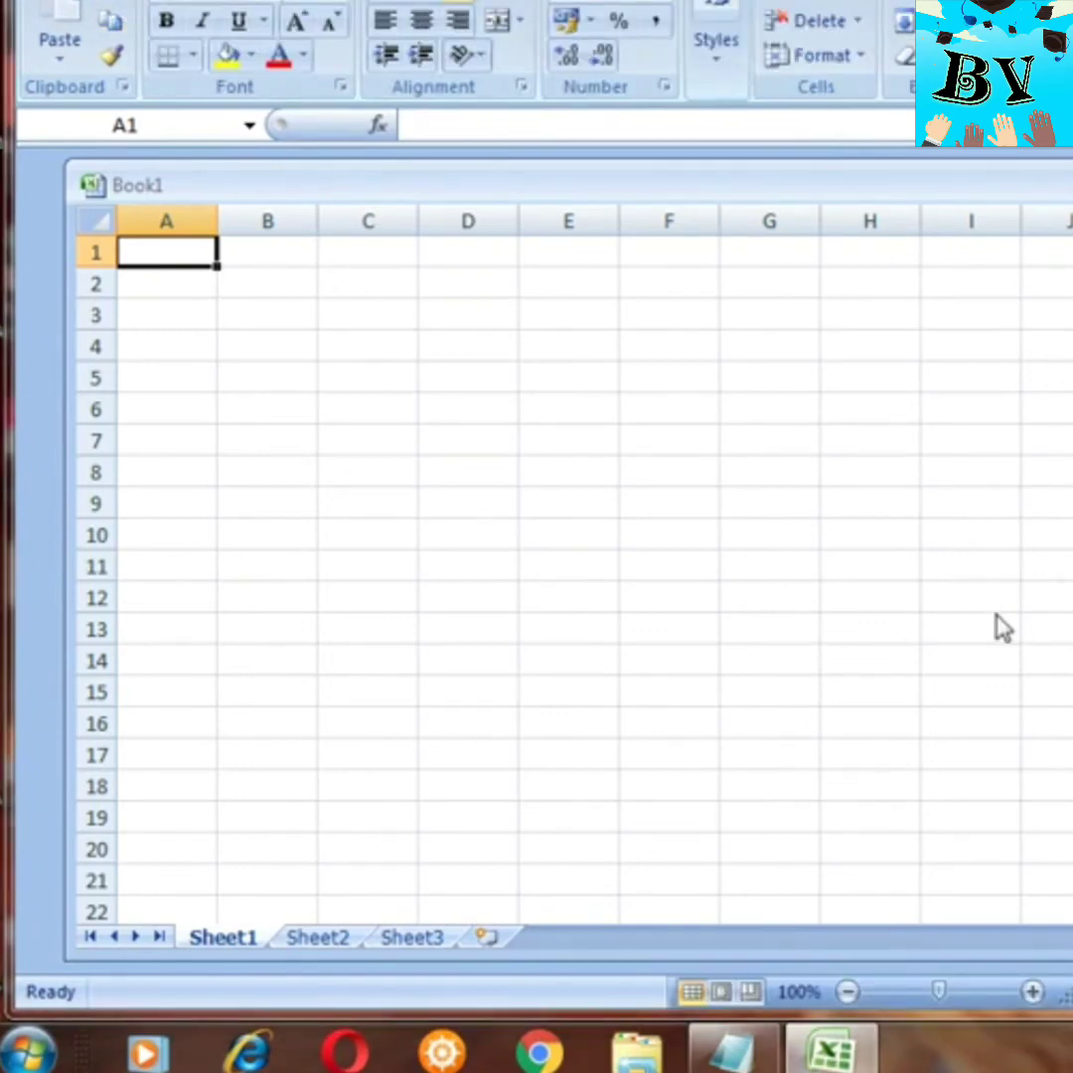
key(ctrl+s)
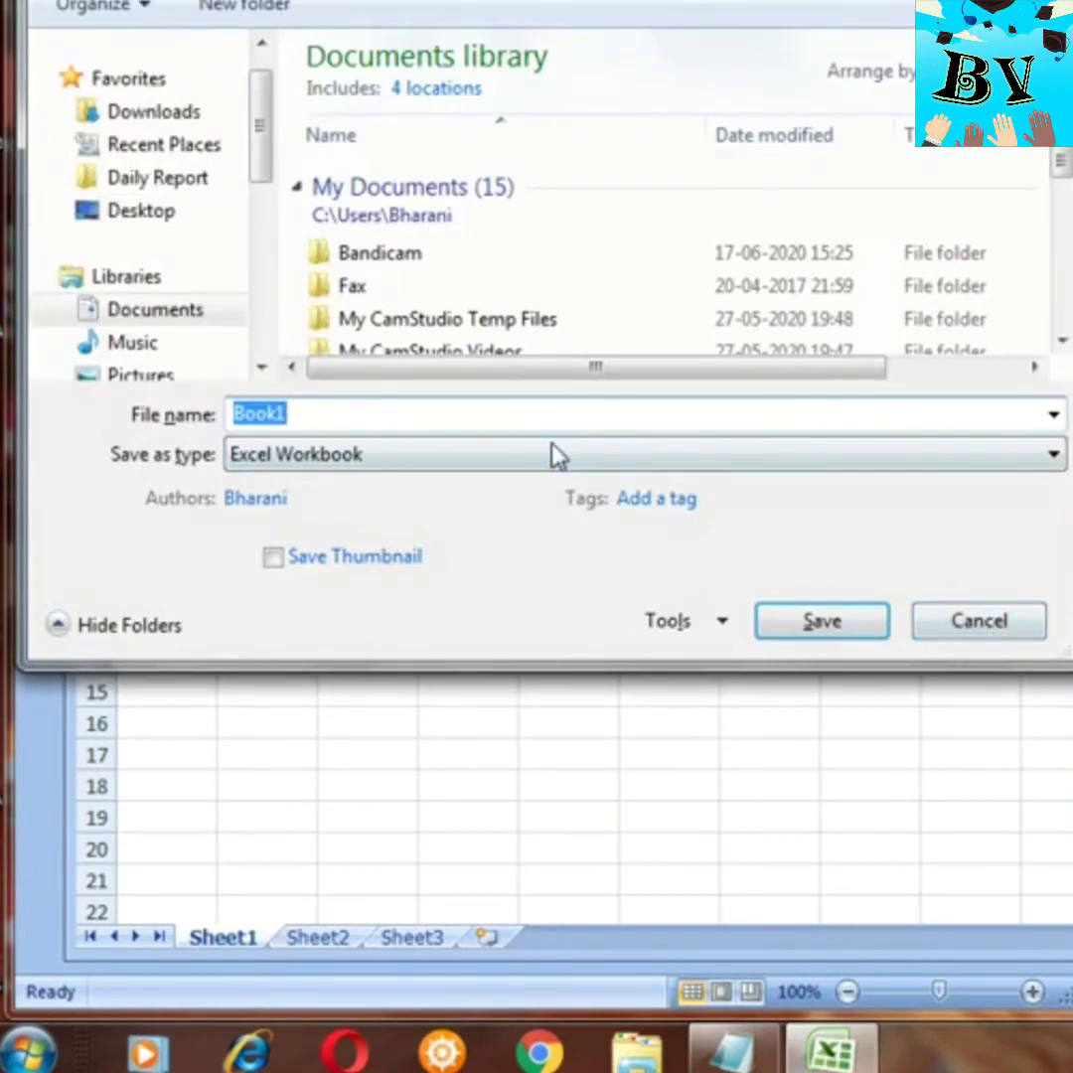
click(544, 462)
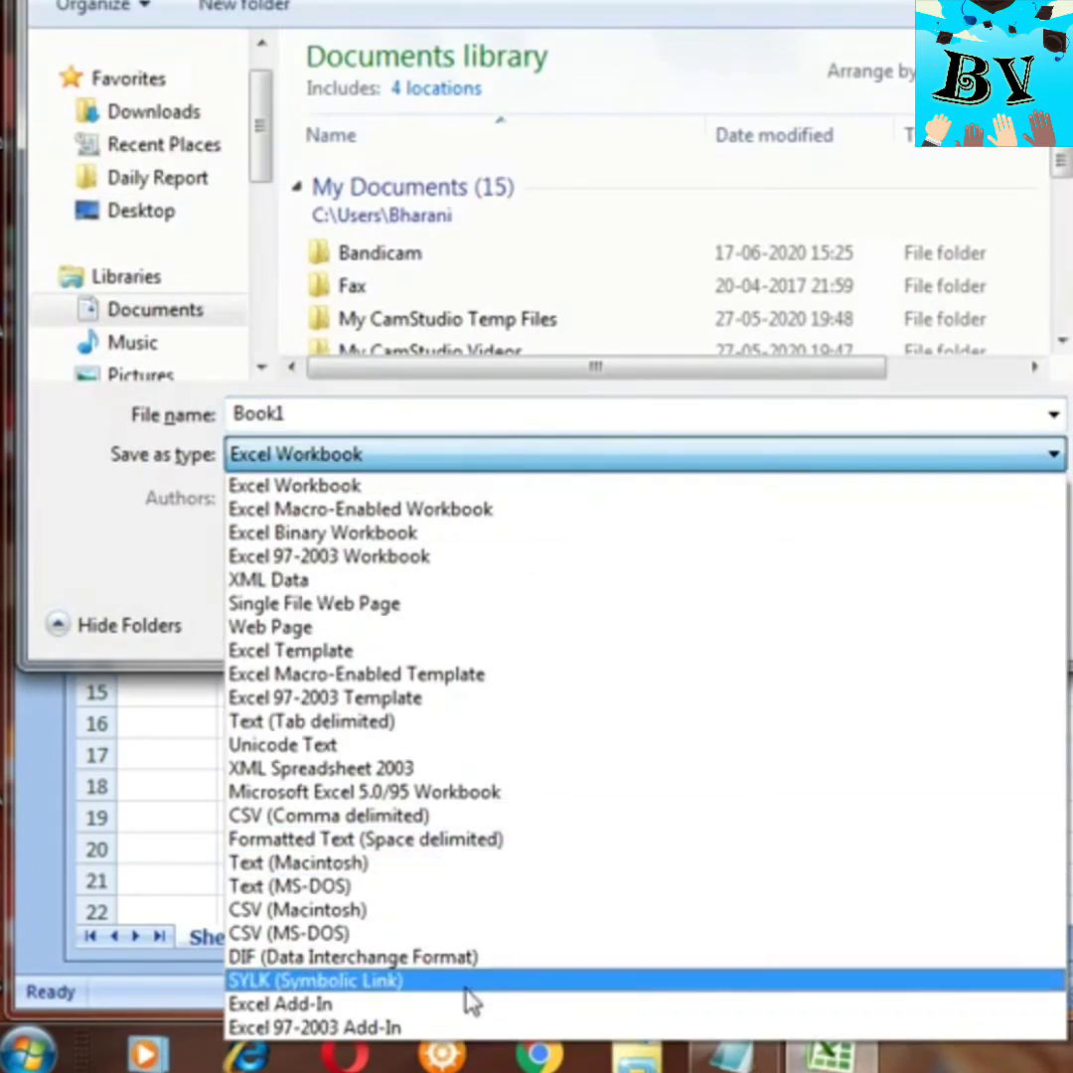
click(550, 482)
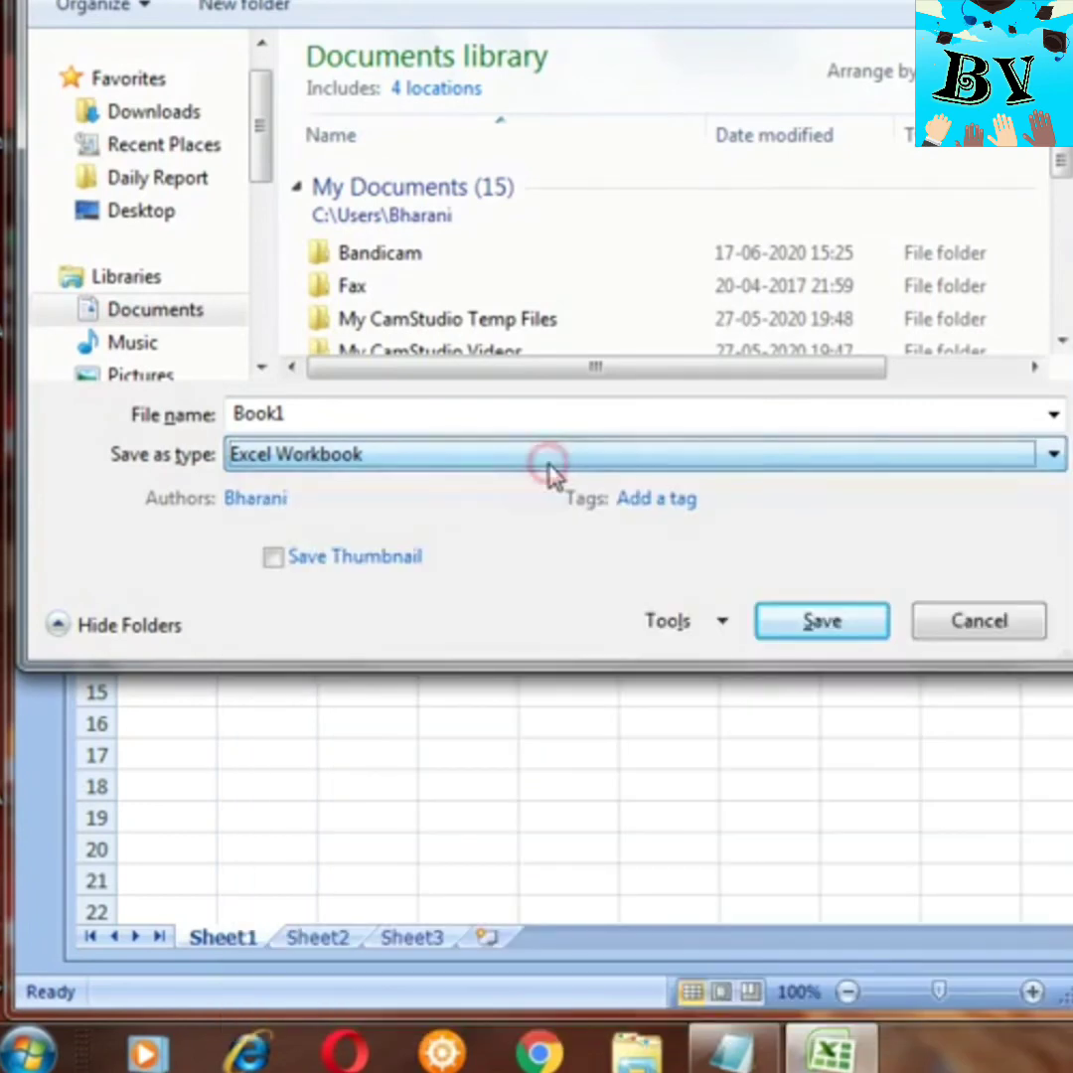
Save the workbook in the Documents library as Book1a instead of replacing the existing Book1 file
click(824, 624)
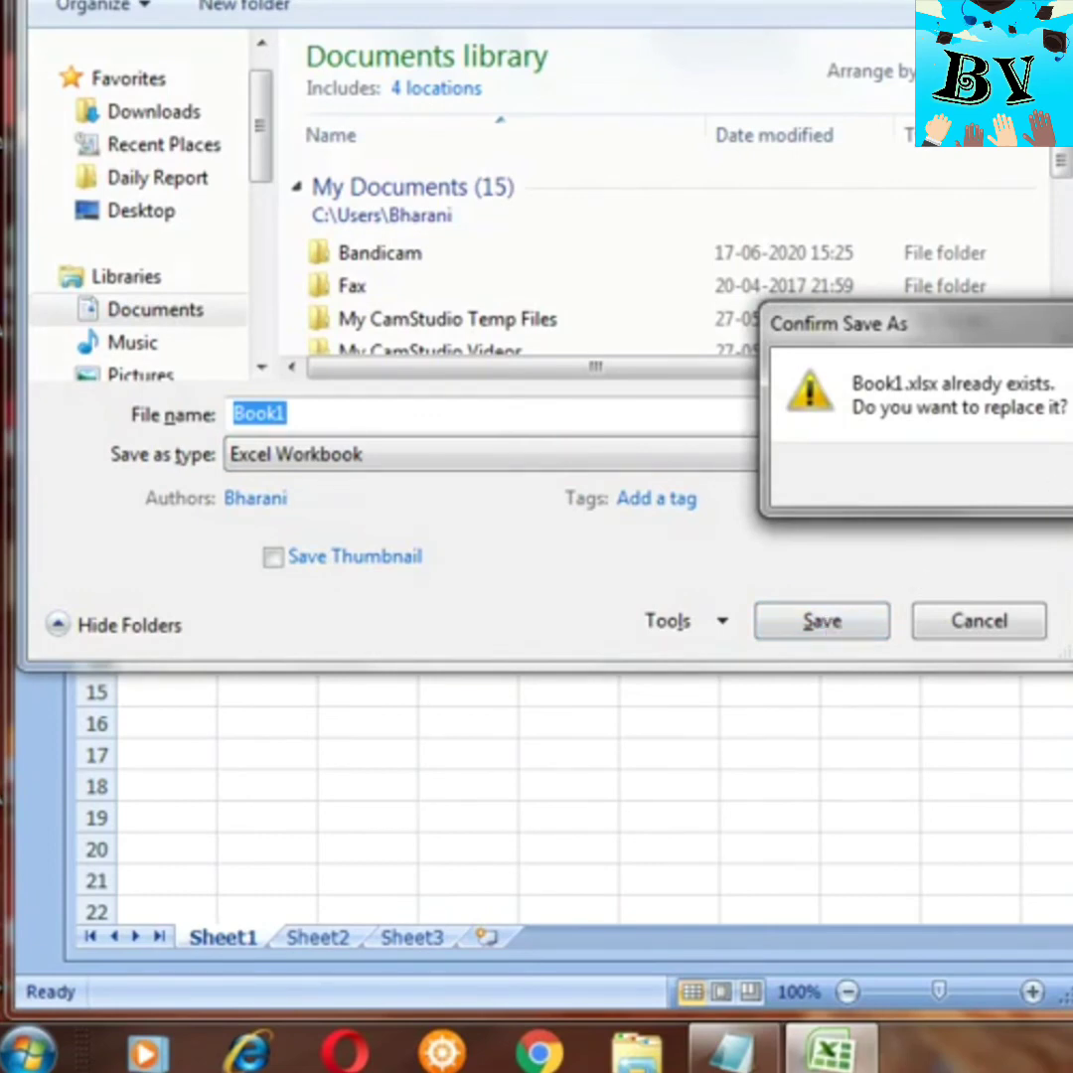
click(919, 460)
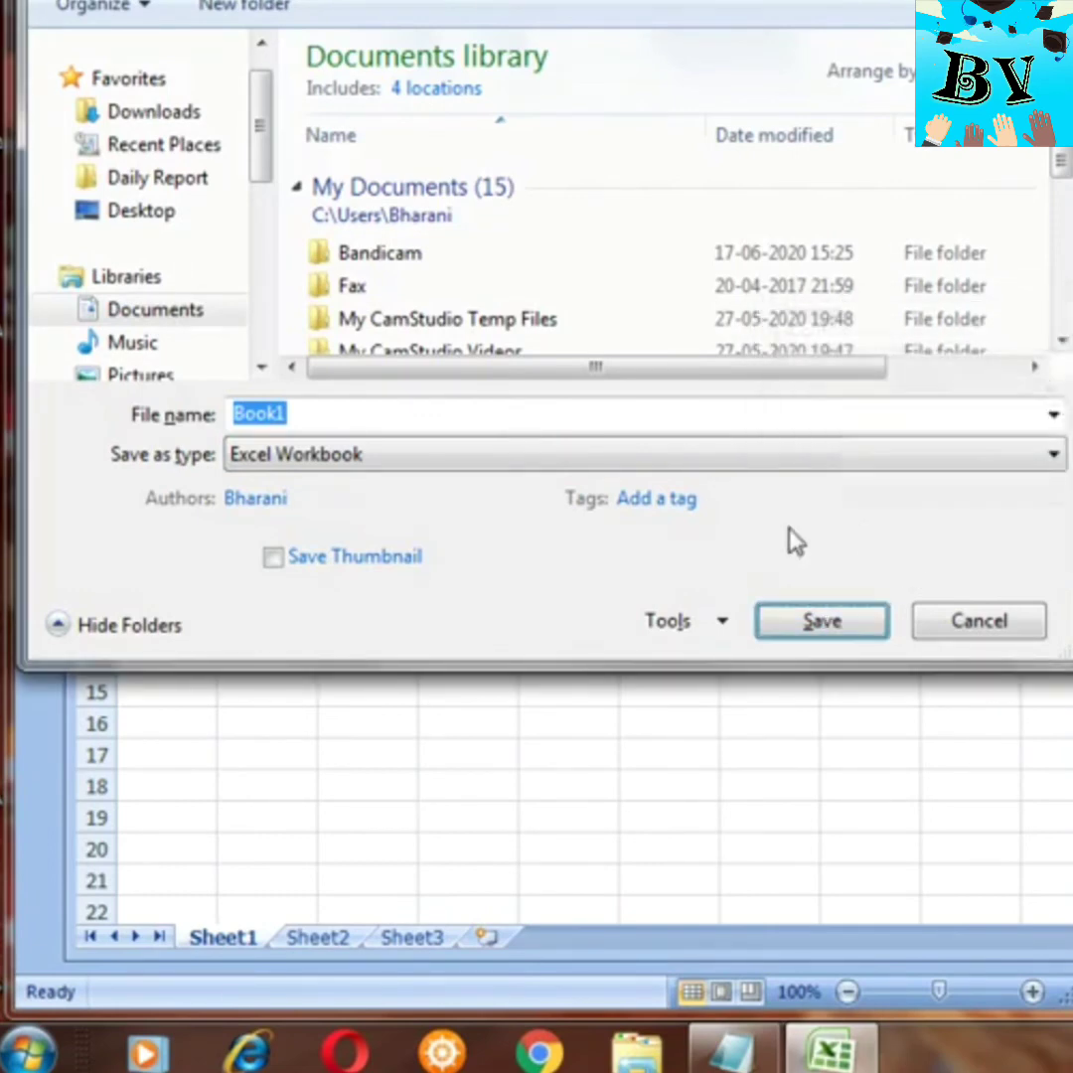
click(670, 416)
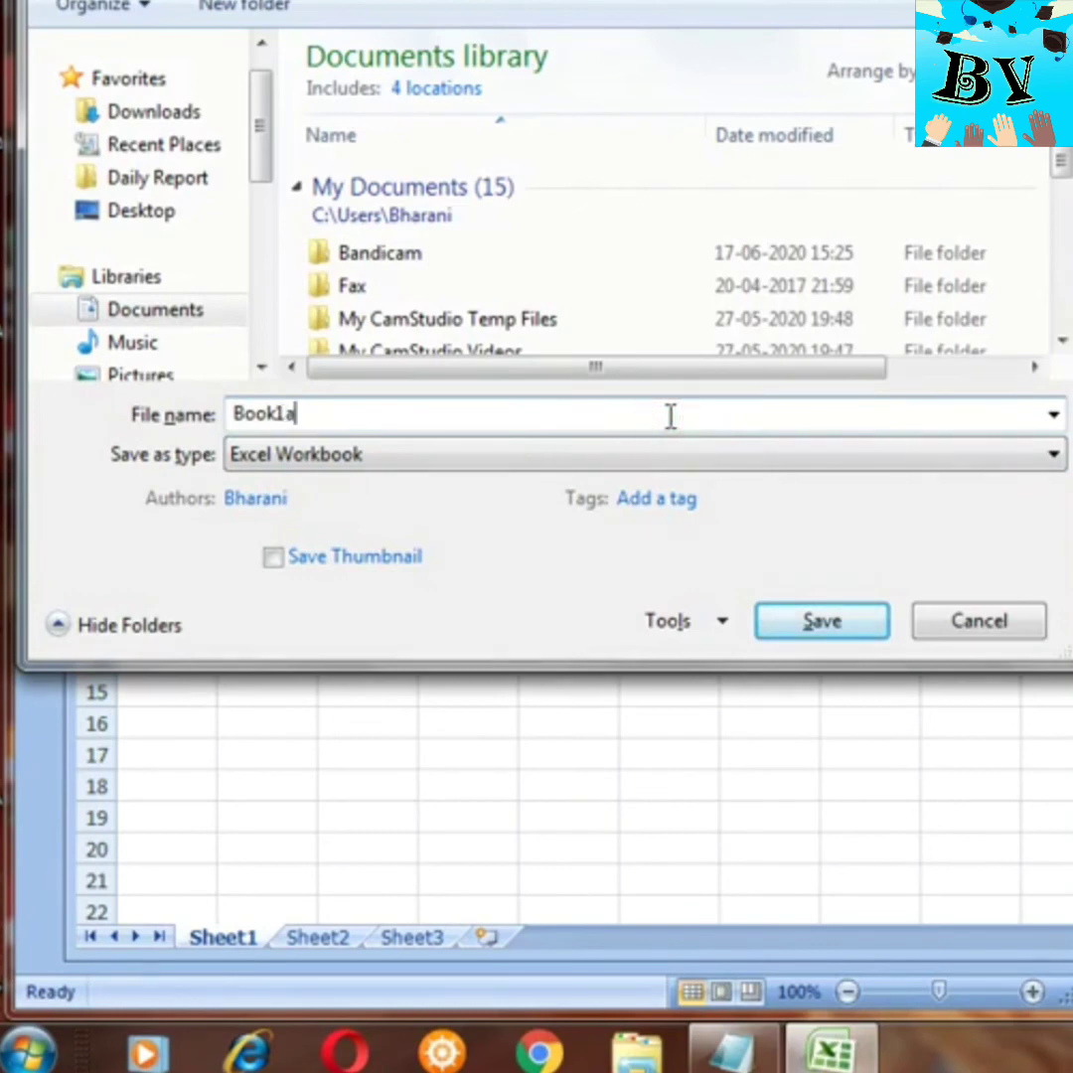
click(825, 641)
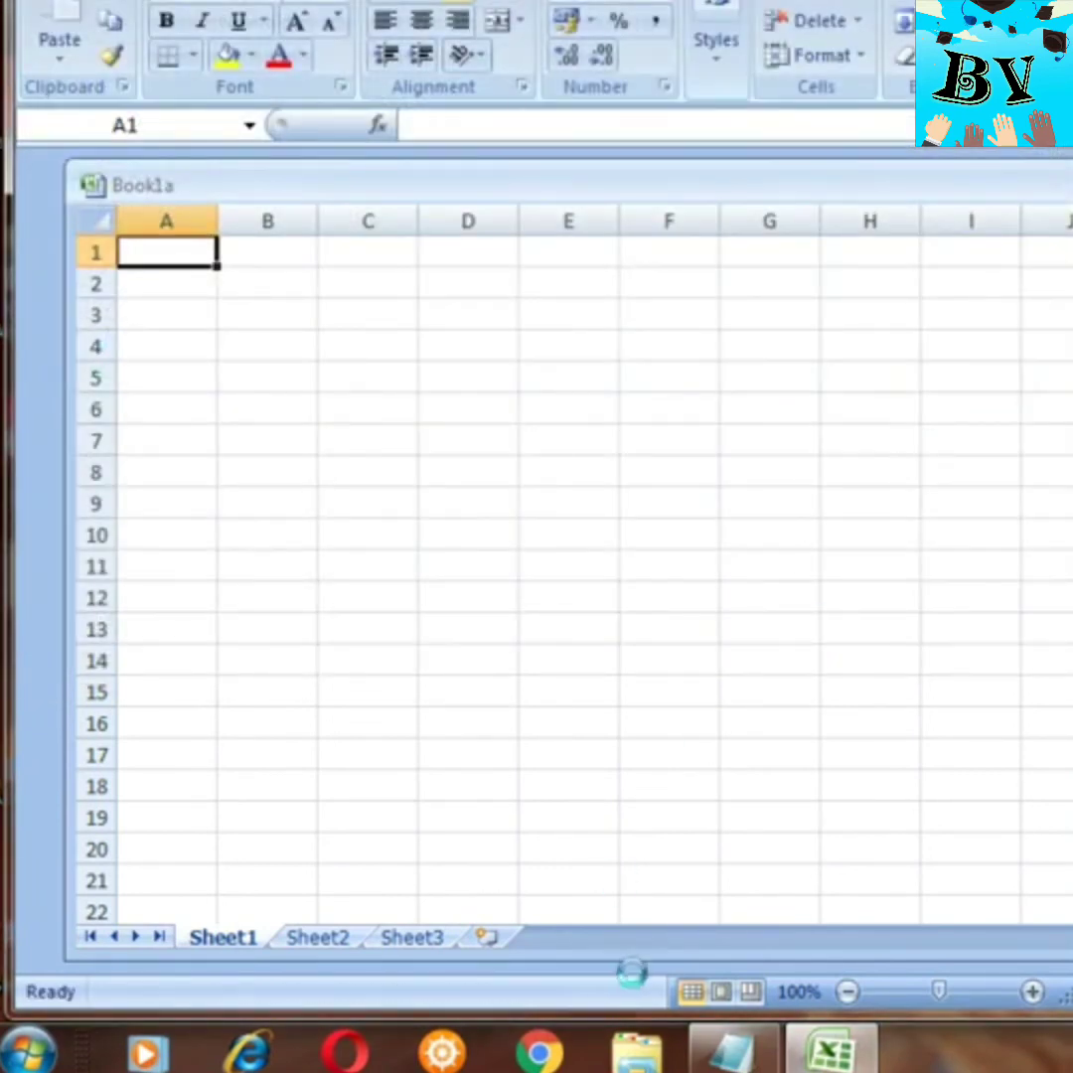
Examine the file type of Book1a from the Documents library in its properties, and close the properties and the Explorer window
click(636, 1050)
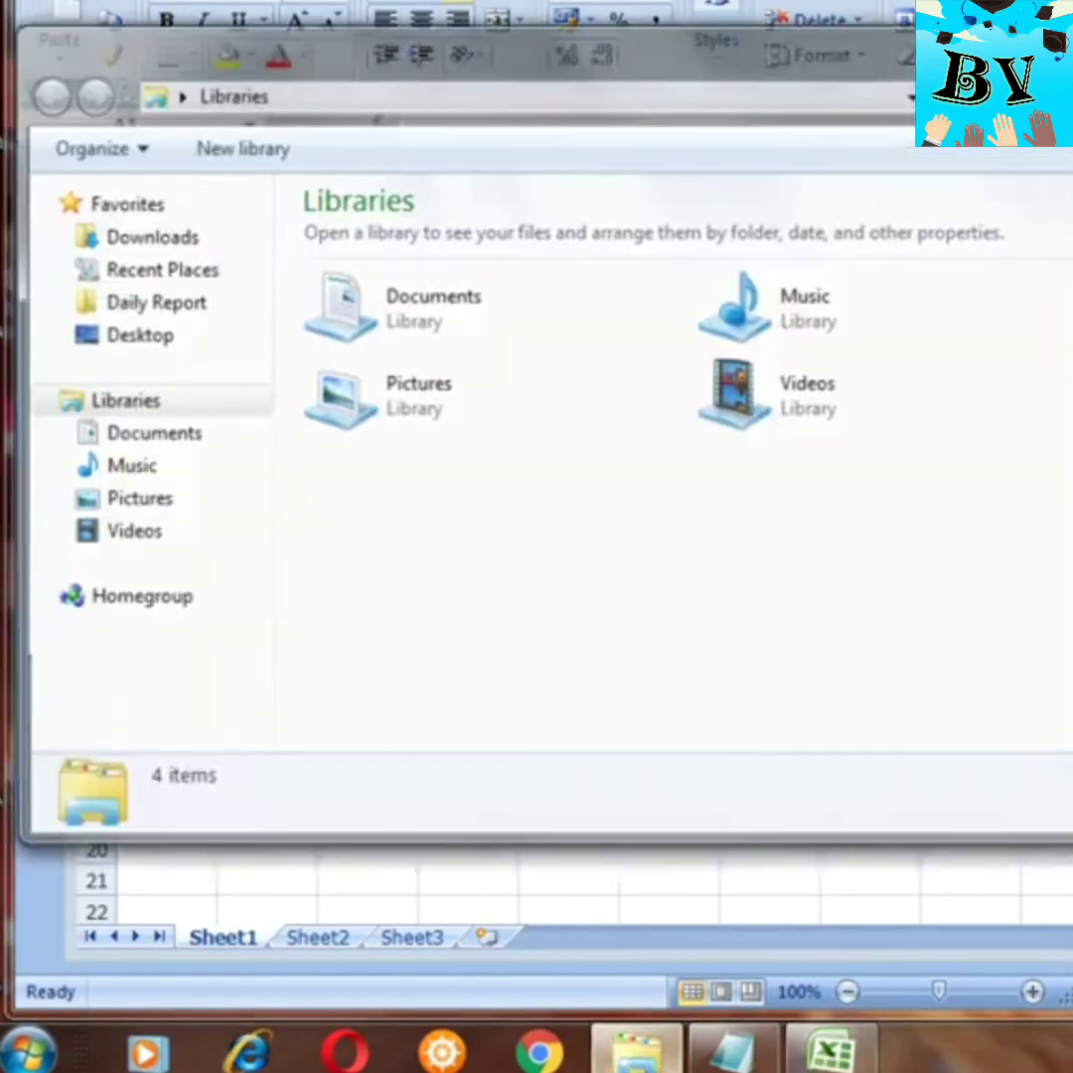
click(151, 445)
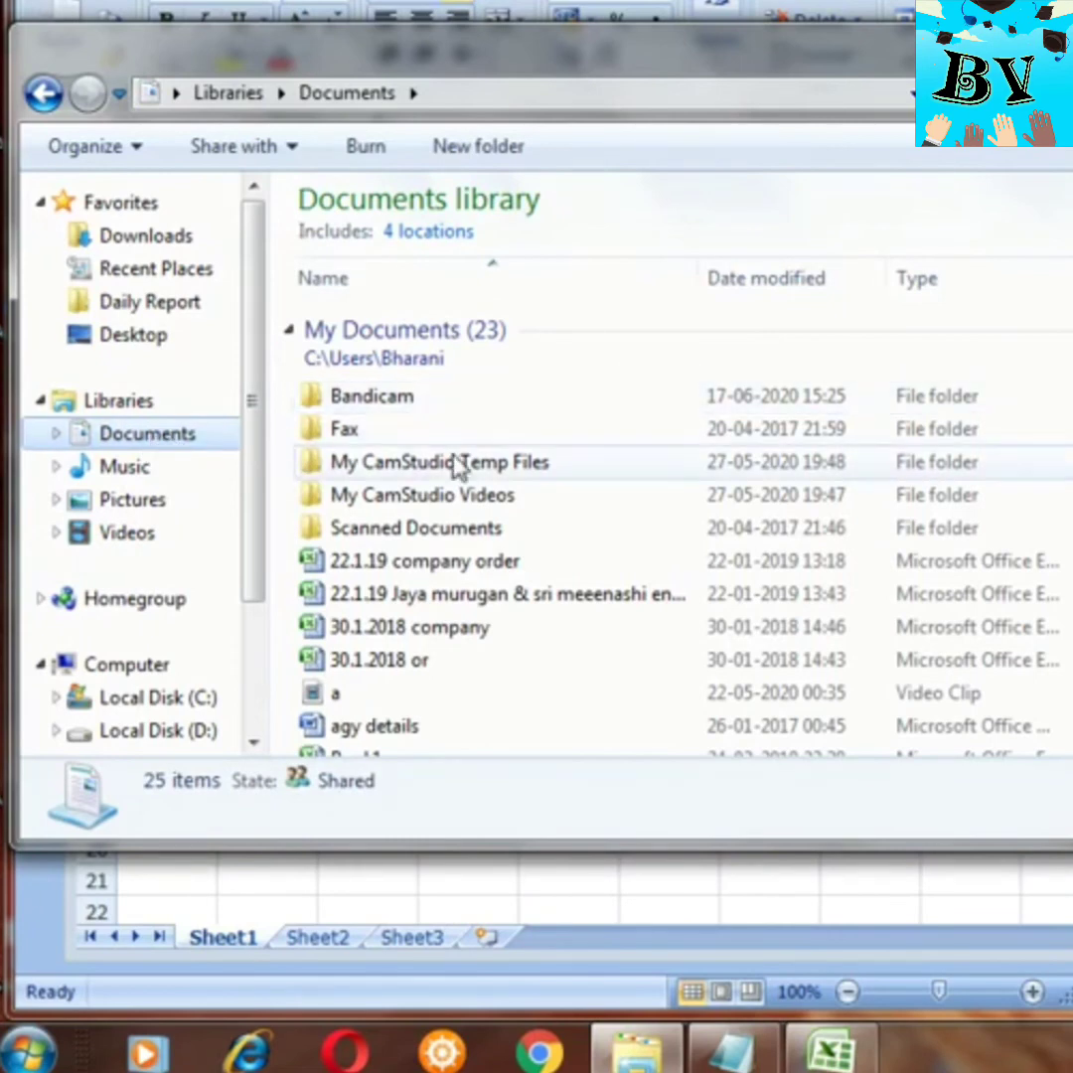
click(387, 527)
key(b)
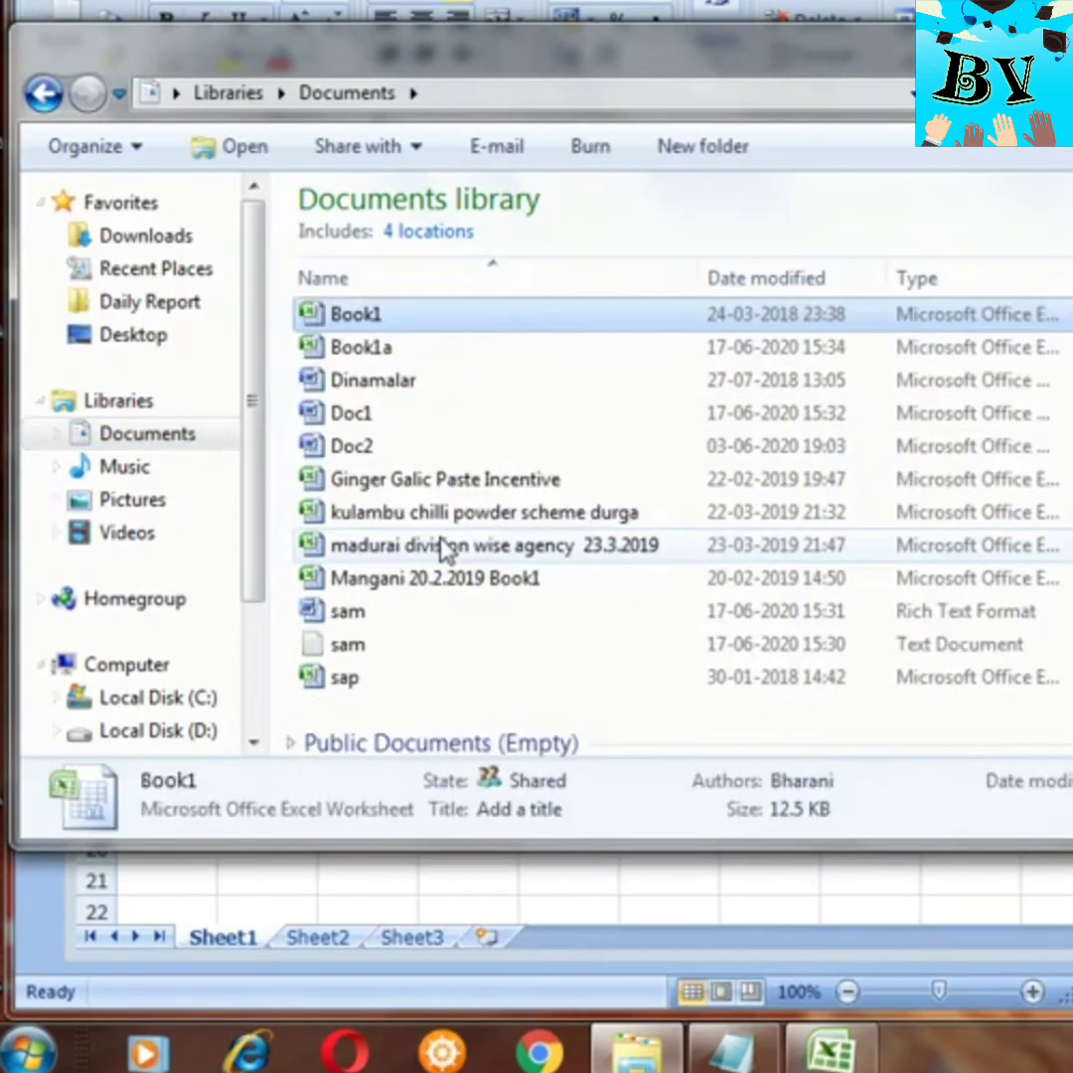
right_click(405, 356)
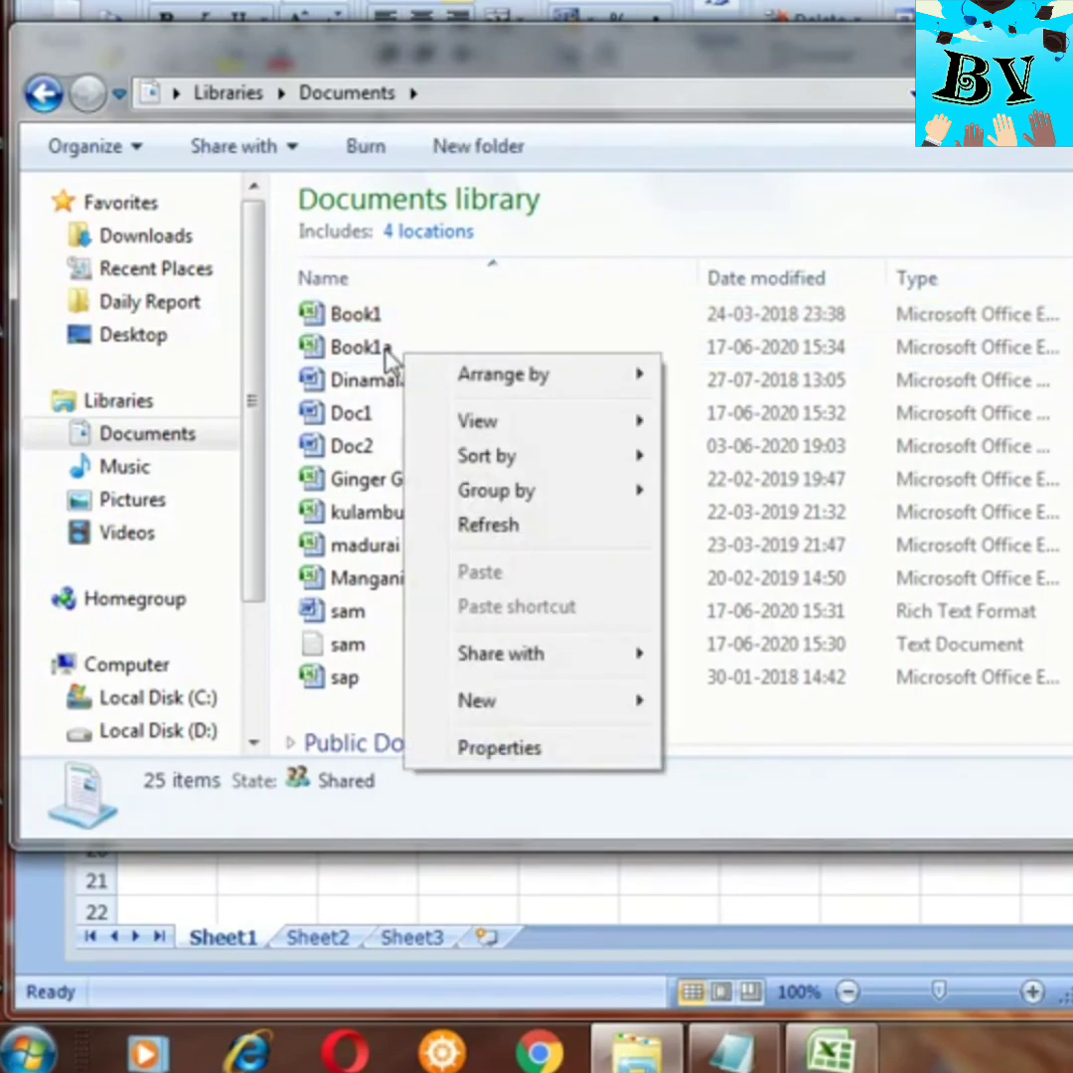
click(388, 348)
right_click(386, 349)
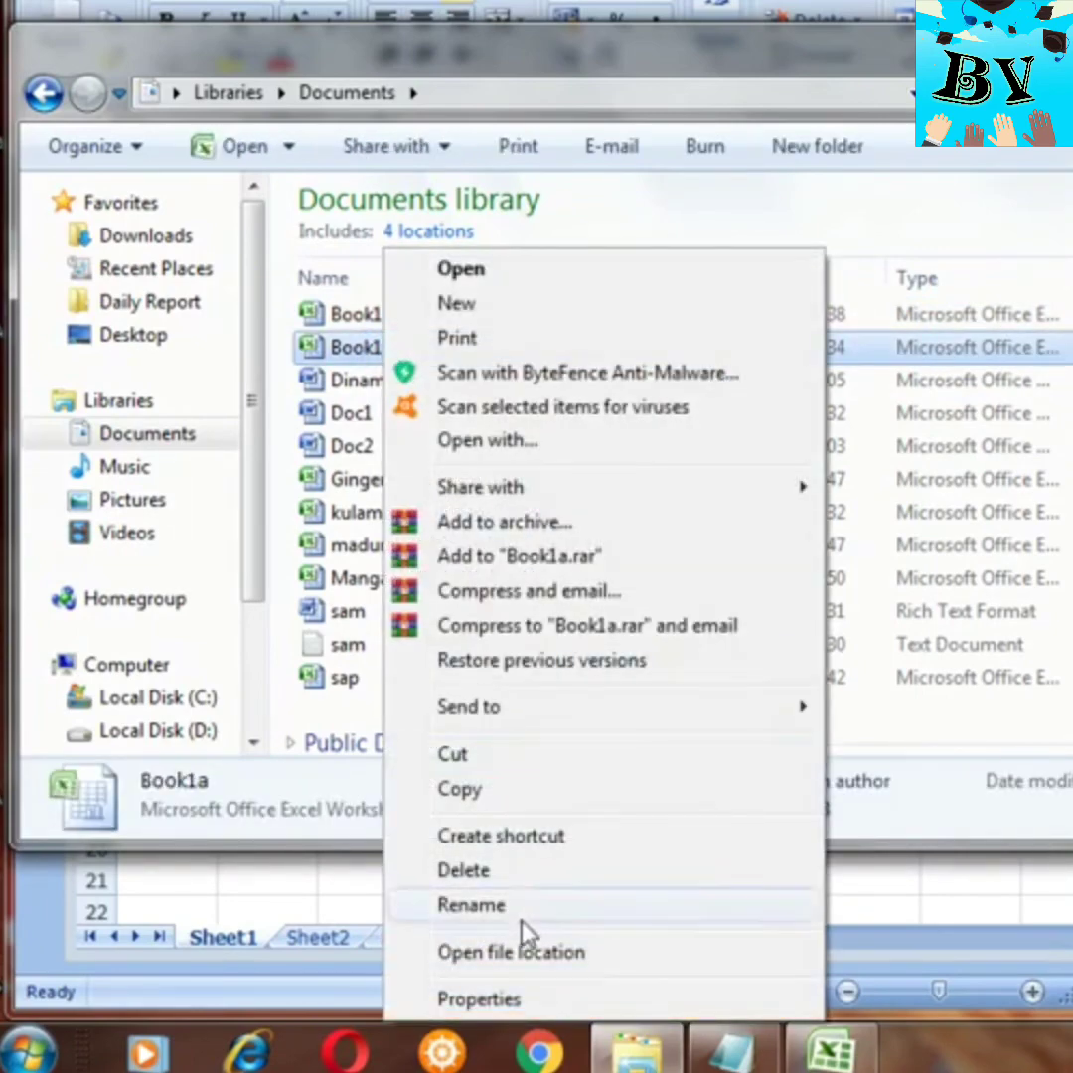
click(523, 994)
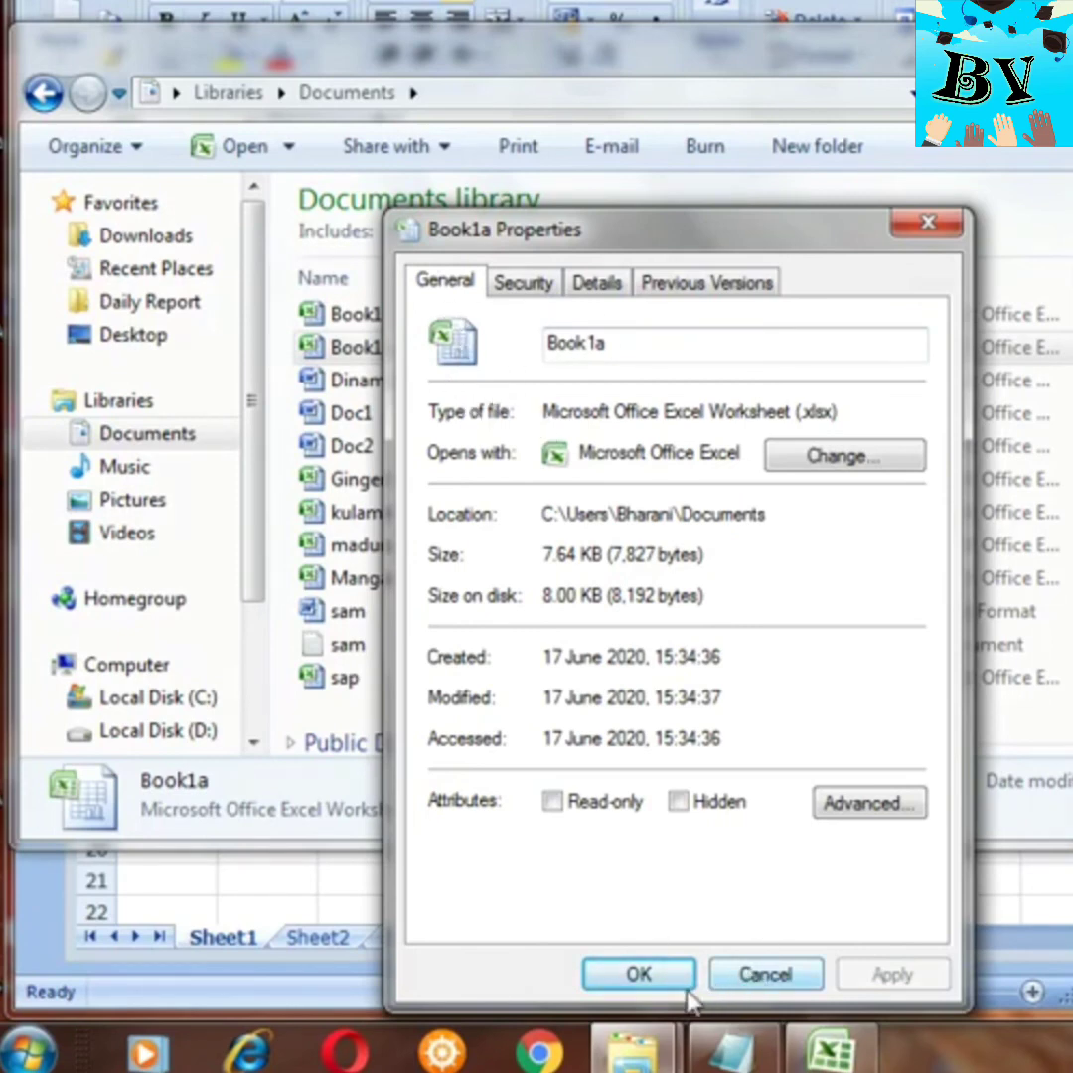
click(640, 973)
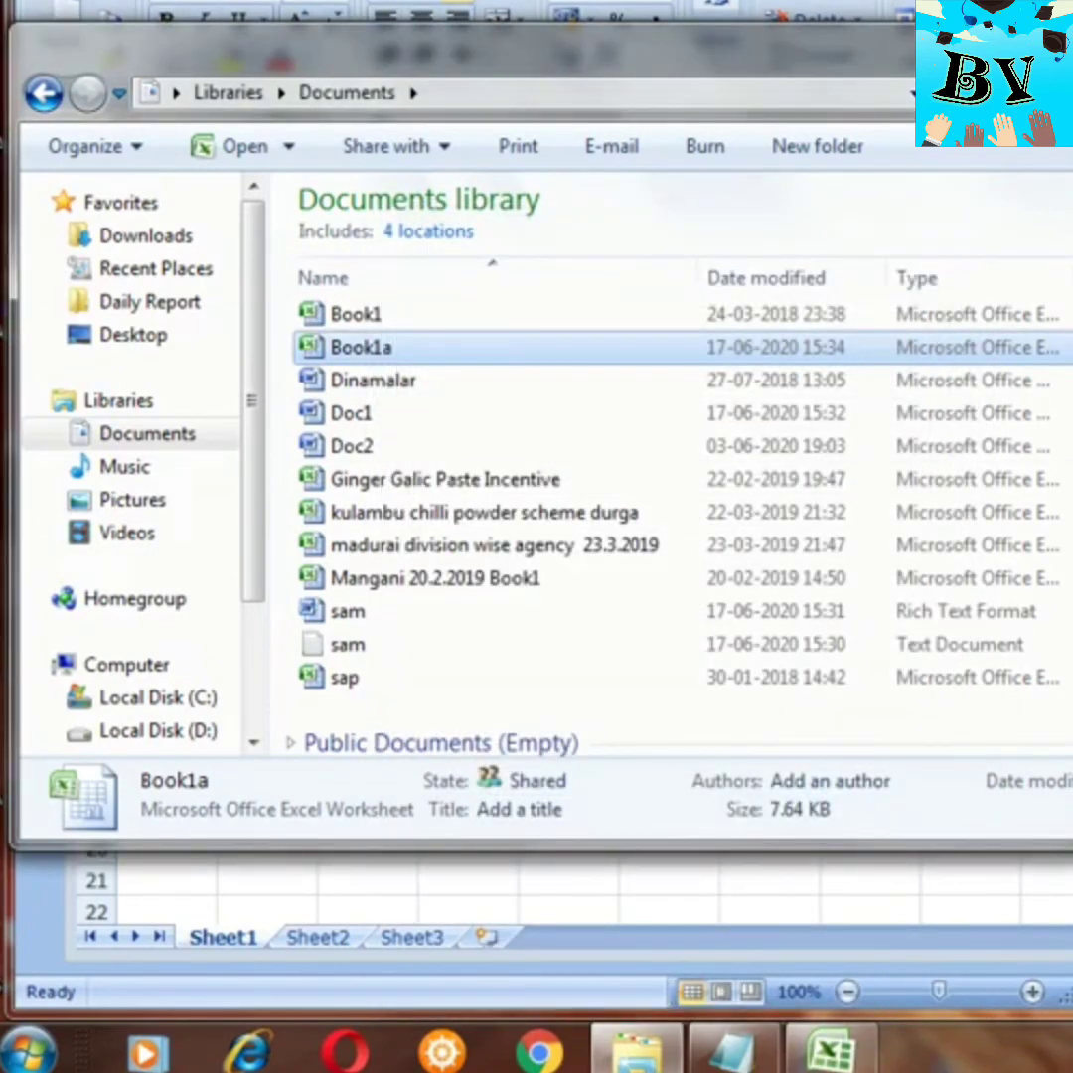
key(Return)
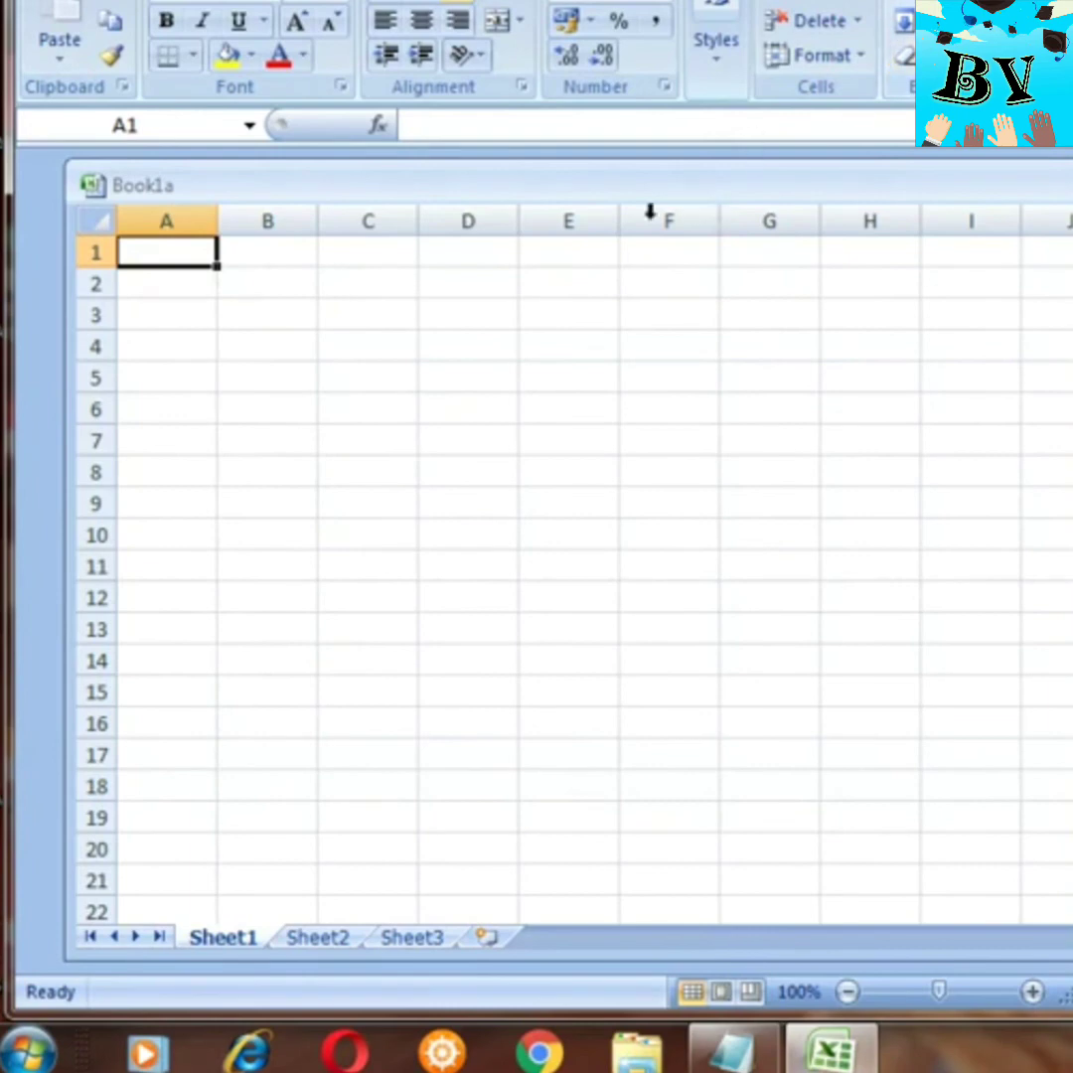
Launch Microsoft Office PowerPoint 2007 from the Microsoft Office group in the full list of installed programs
click(29, 1051)
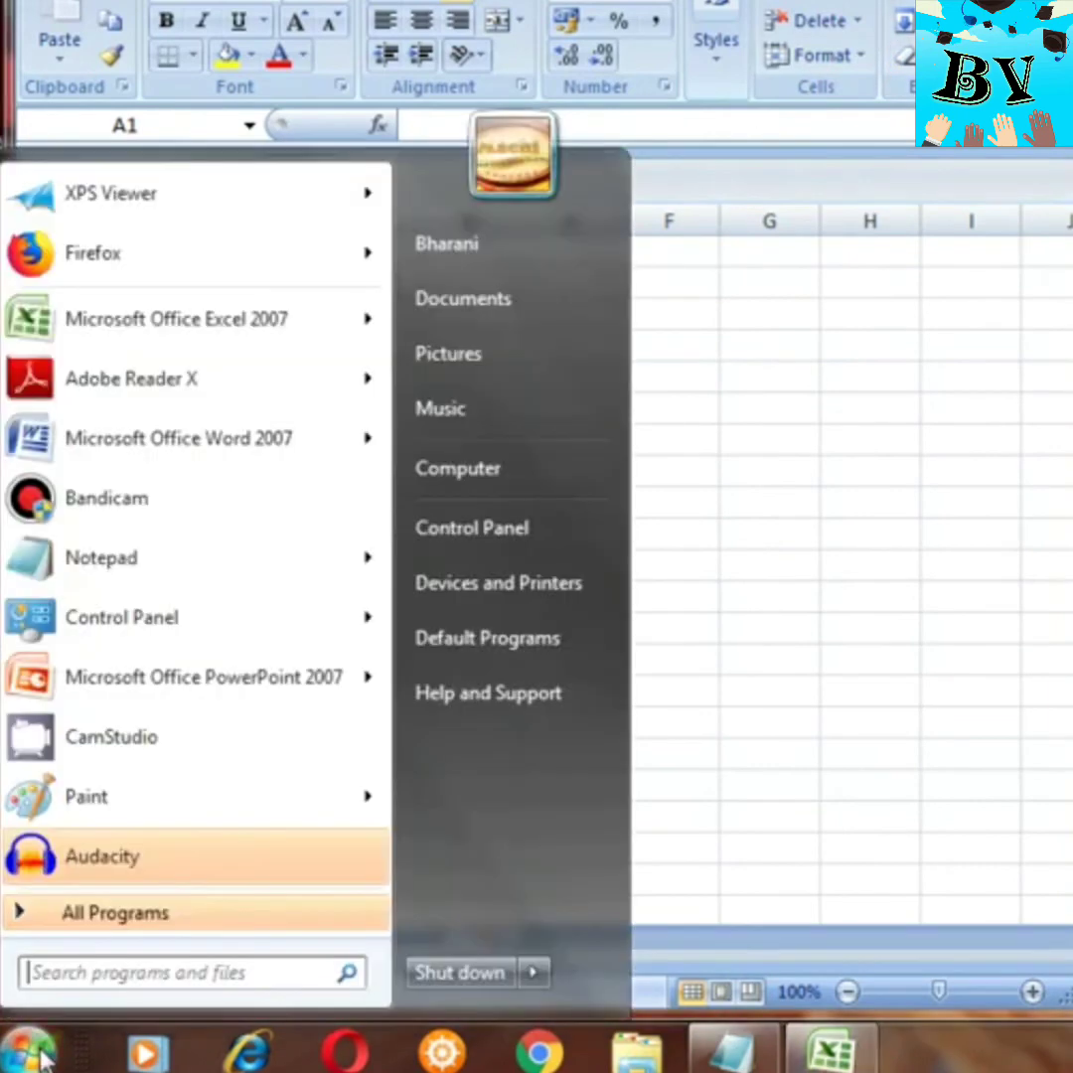
click(143, 915)
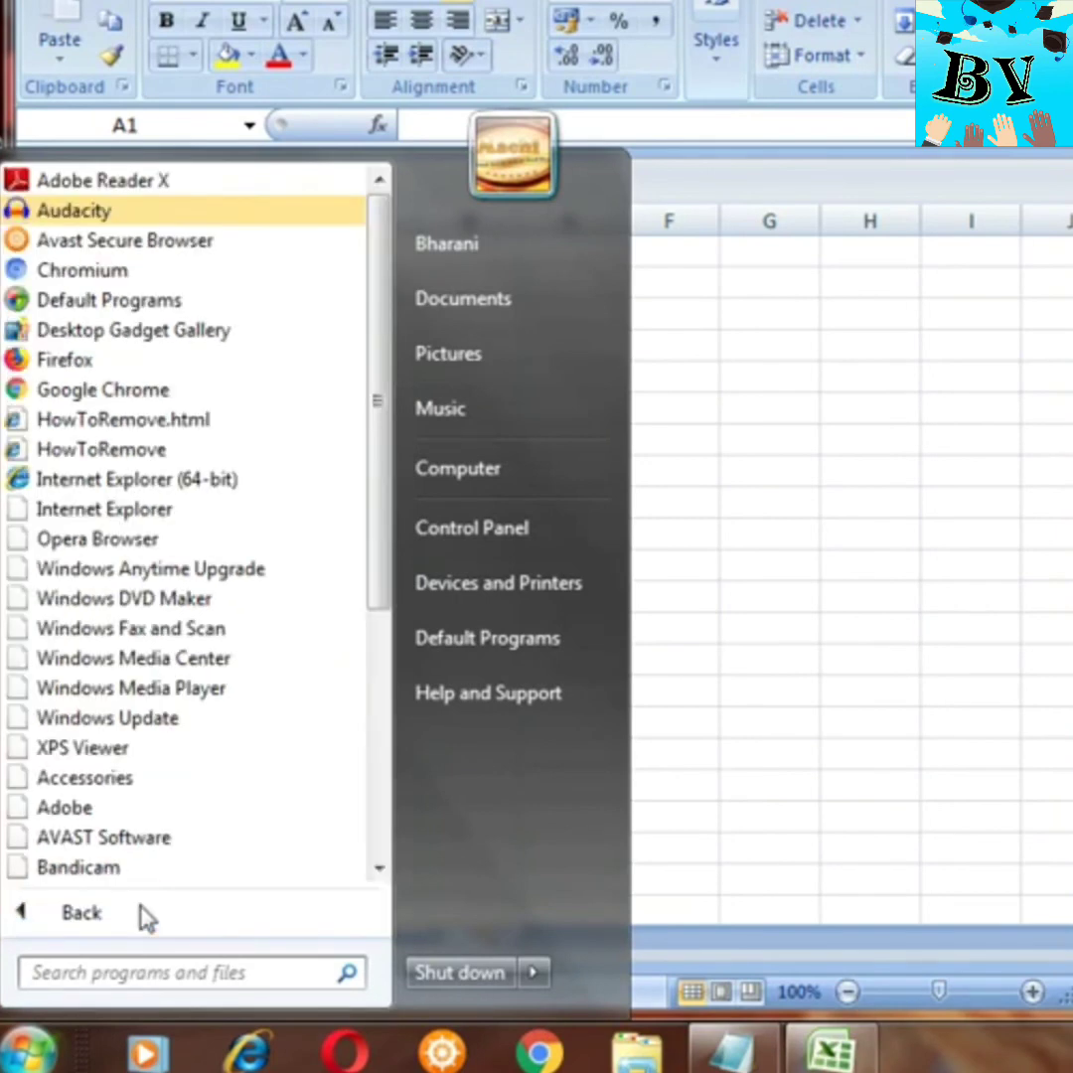
click(380, 870)
click(380, 870)
click(381, 870)
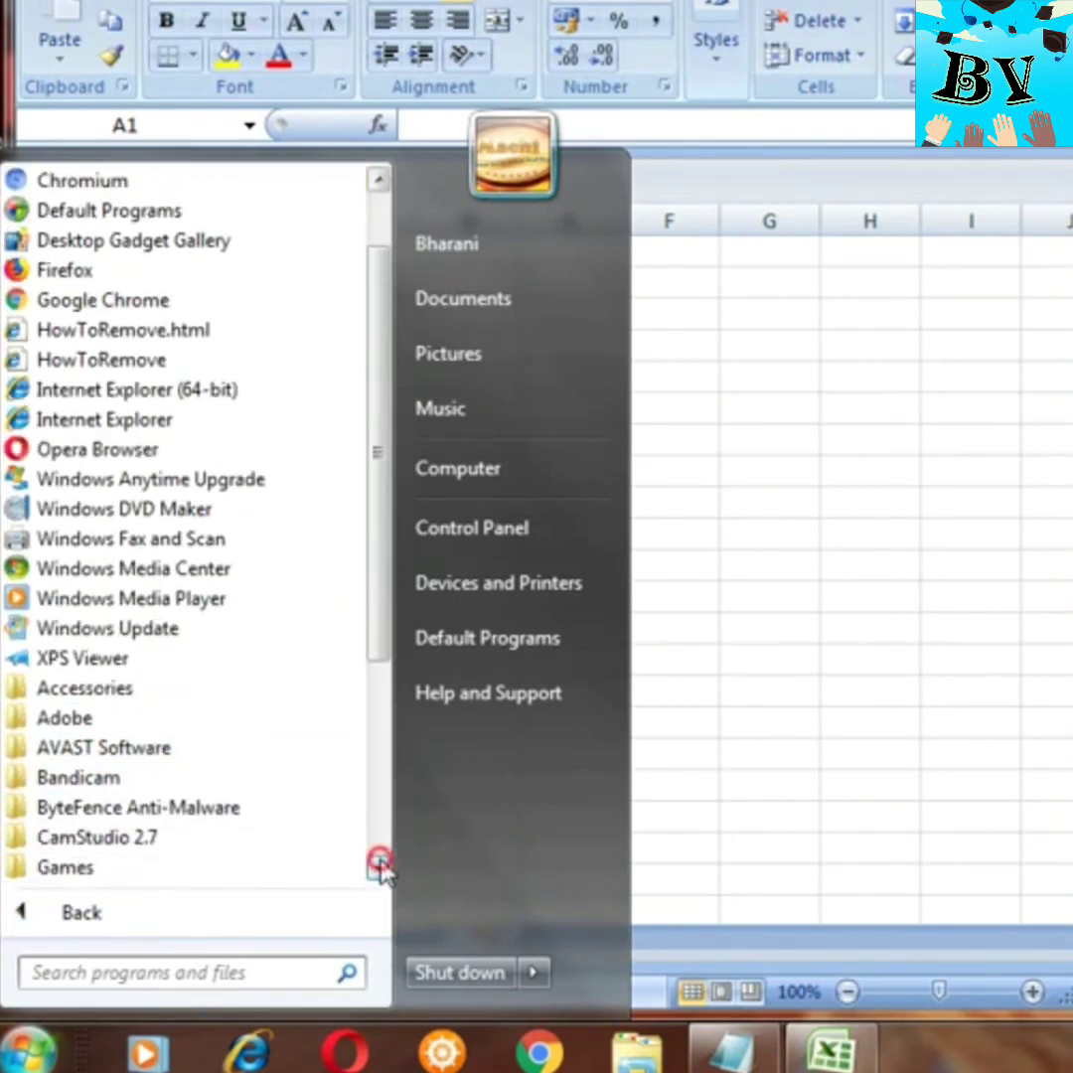
click(380, 870)
click(380, 870)
click(380, 870)
click(380, 870)
click(381, 870)
click(380, 870)
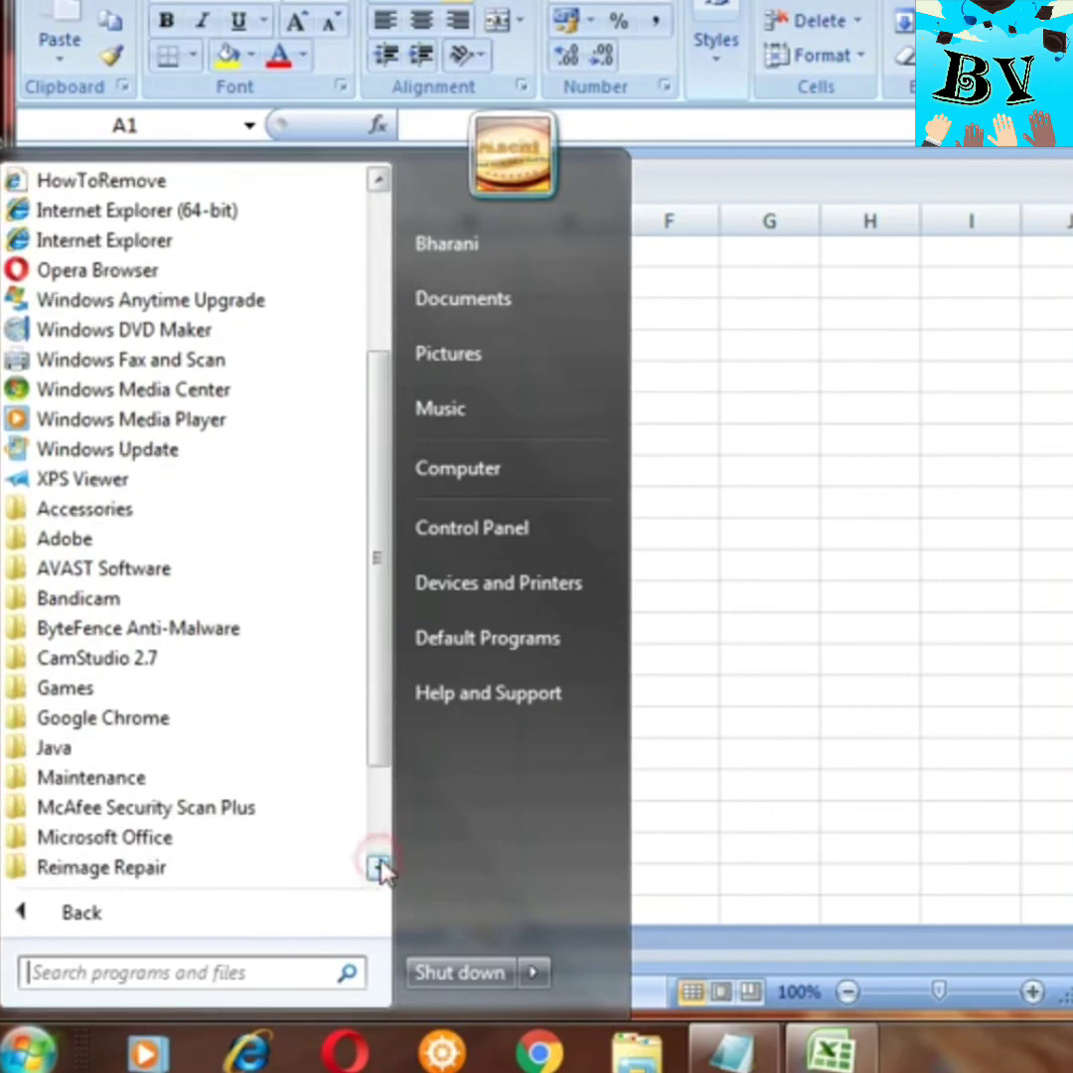
click(380, 870)
click(380, 870)
click(204, 781)
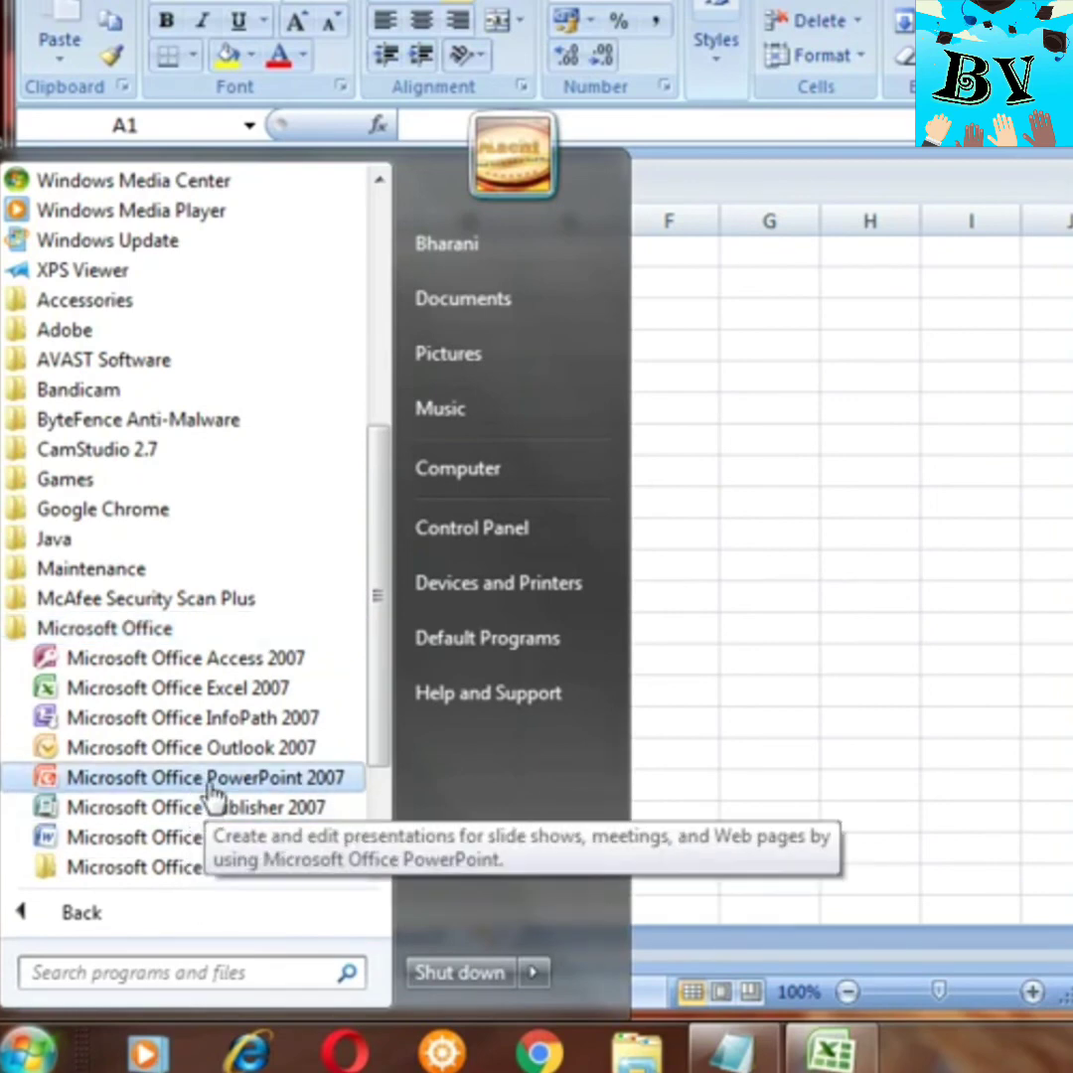
click(210, 781)
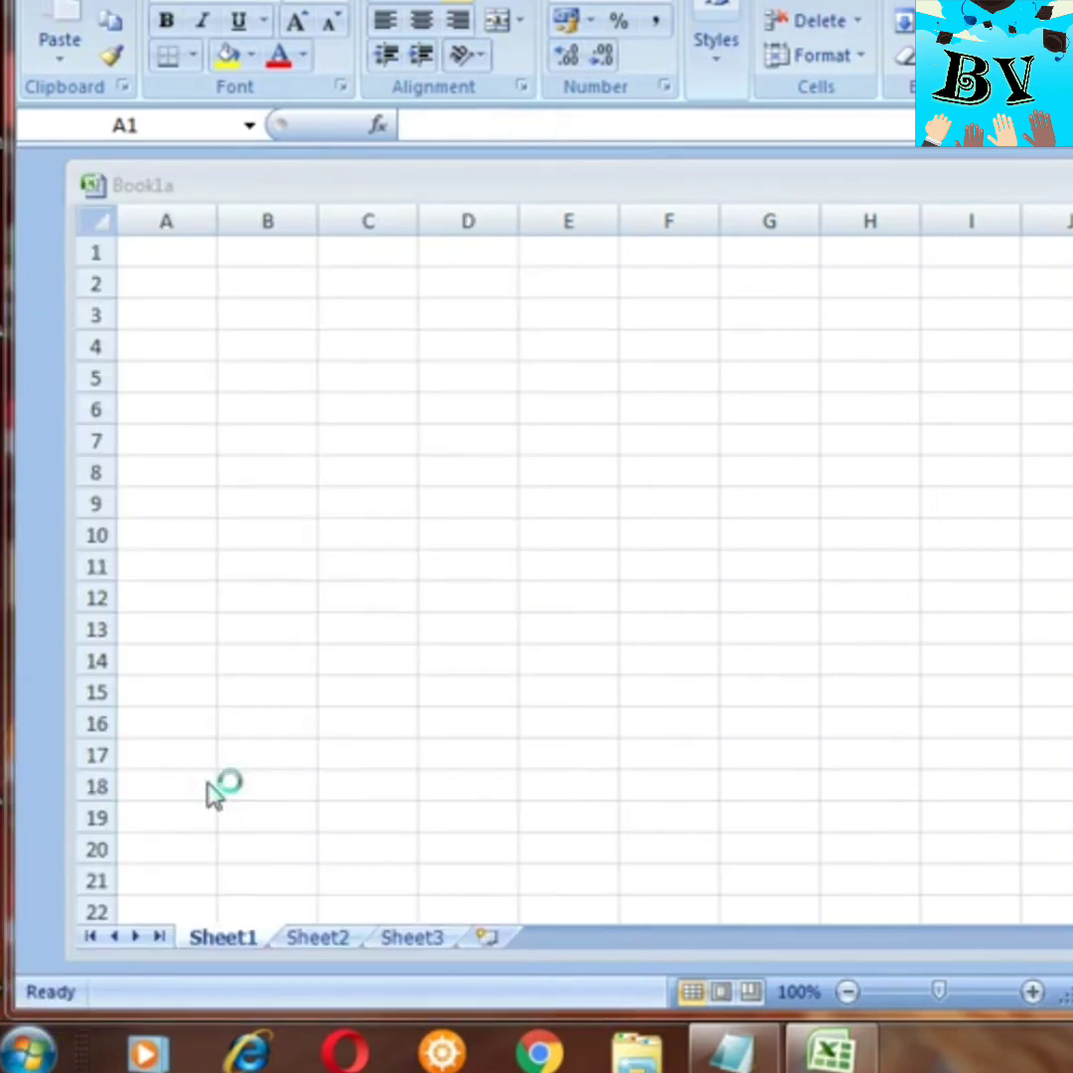